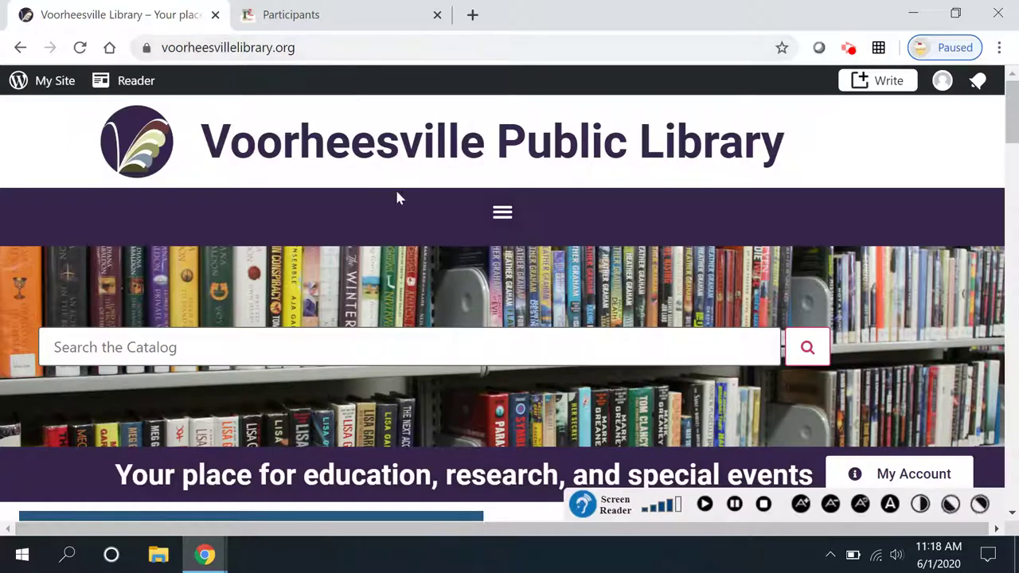
- Open the Summer Adventure reading program site in READsquared
scroll(466, 303, down, 5)
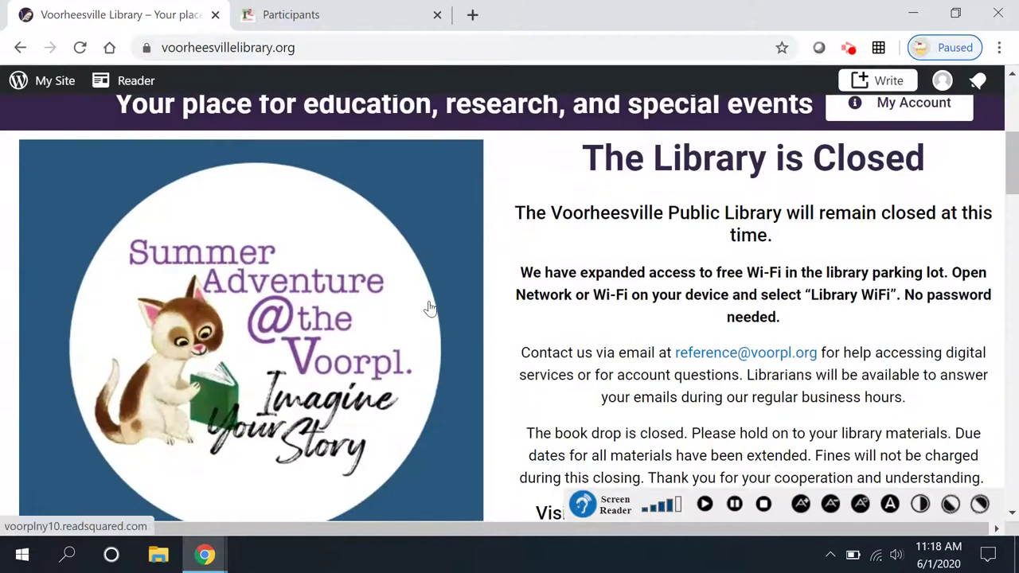
scroll(428, 307, down, 1)
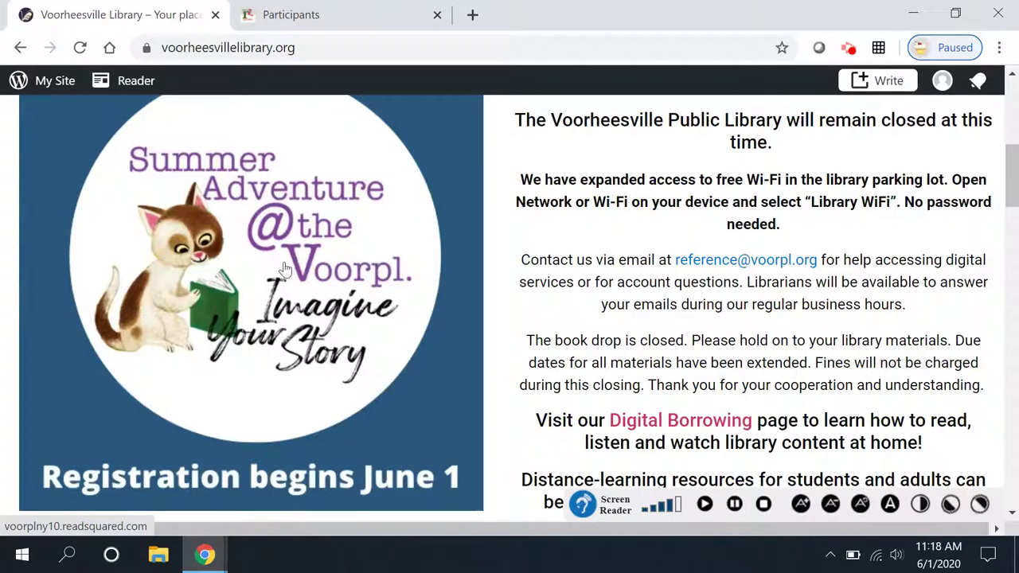
scroll(277, 266, down, 2)
scroll(277, 267, down, 4)
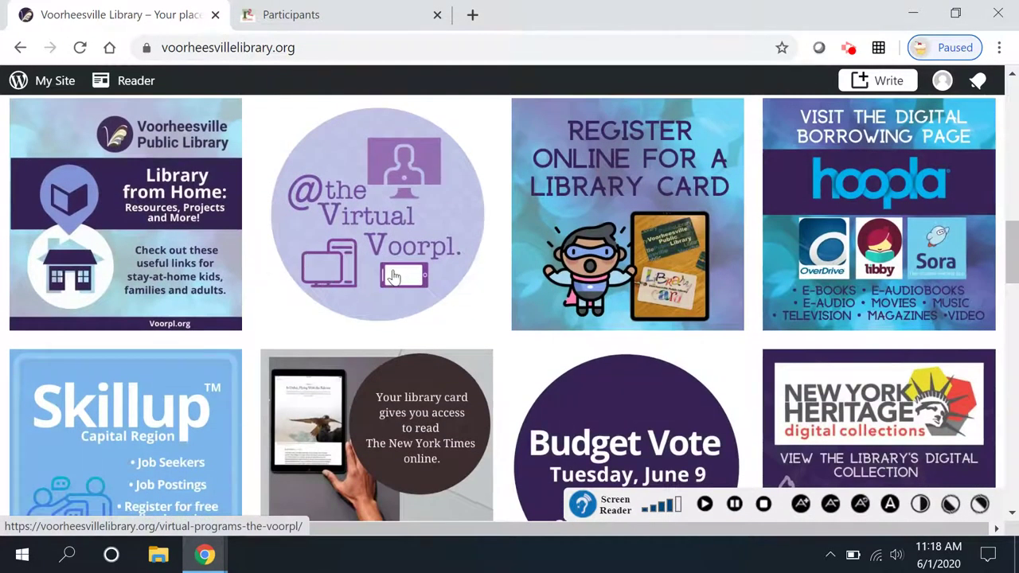
scroll(382, 275, up, 6)
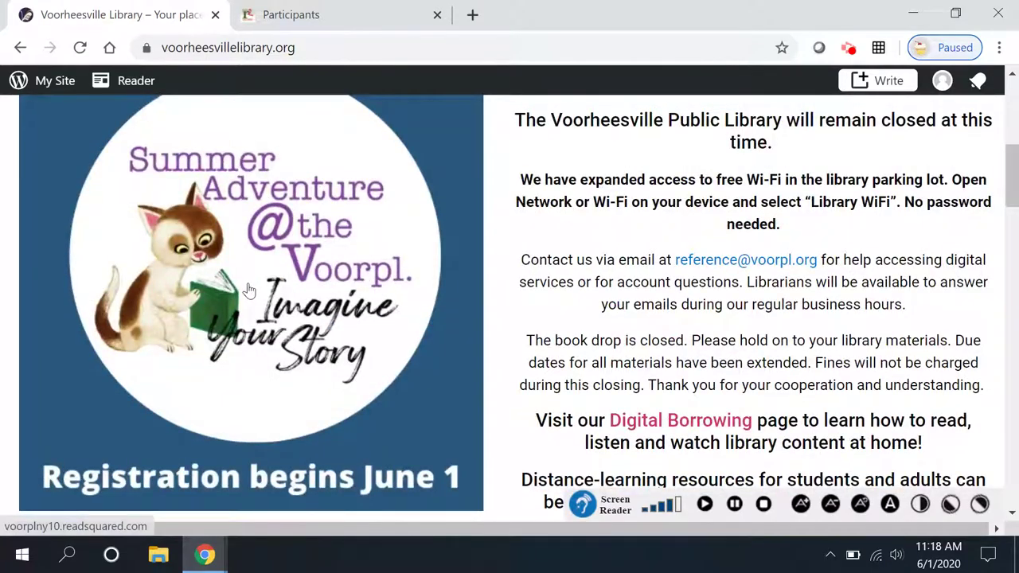
click(260, 243)
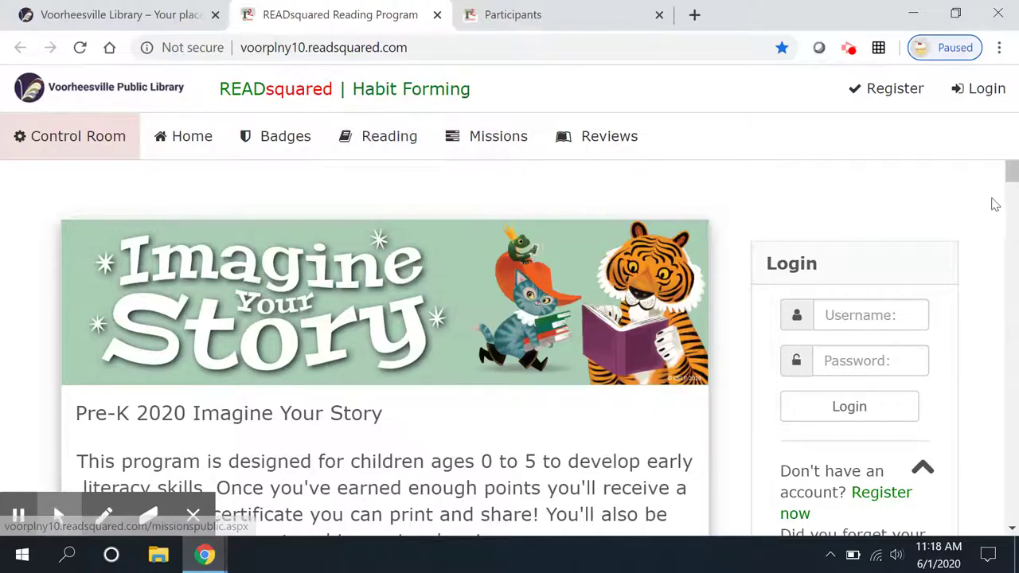
- Look over the listed programs and start a new registration via Register now
drag(1013, 177, 1010, 375)
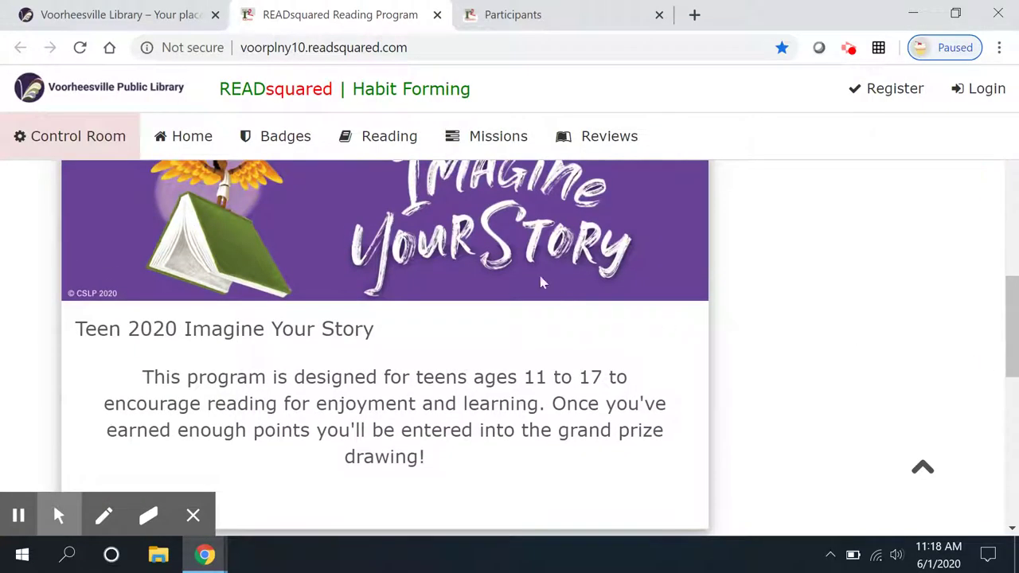
scroll(882, 282, up, 1)
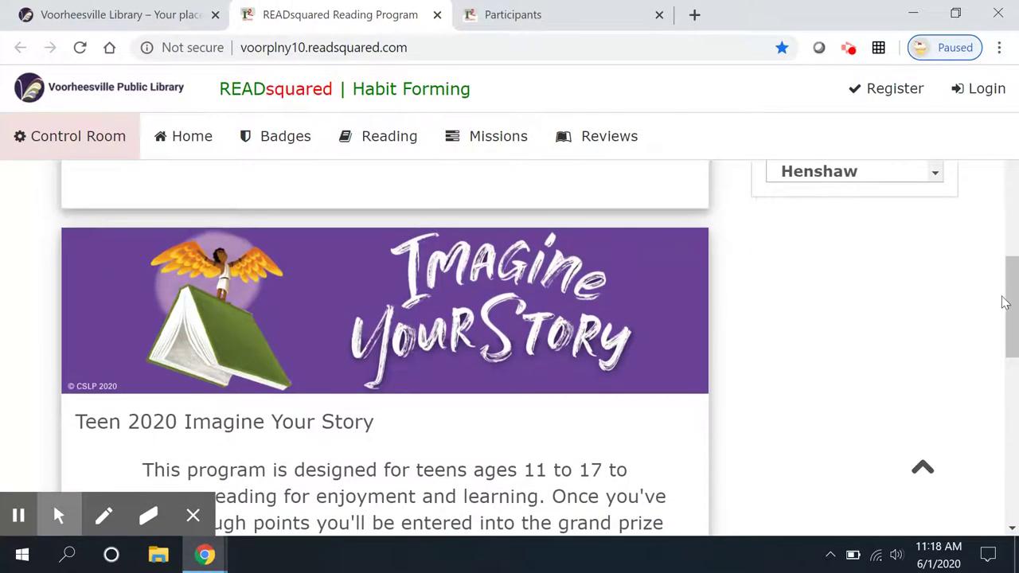
drag(1007, 302, 1017, 146)
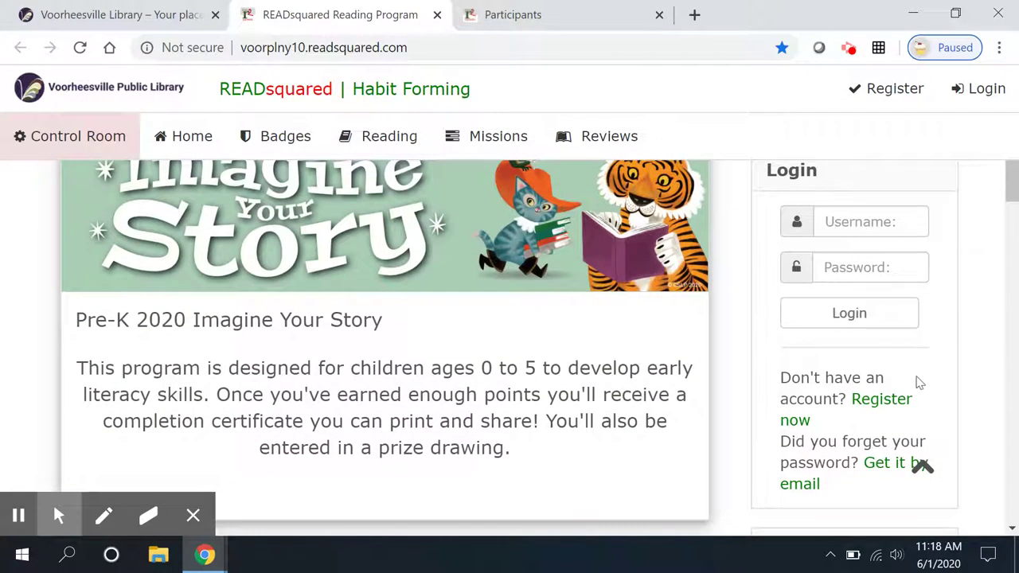
click(881, 404)
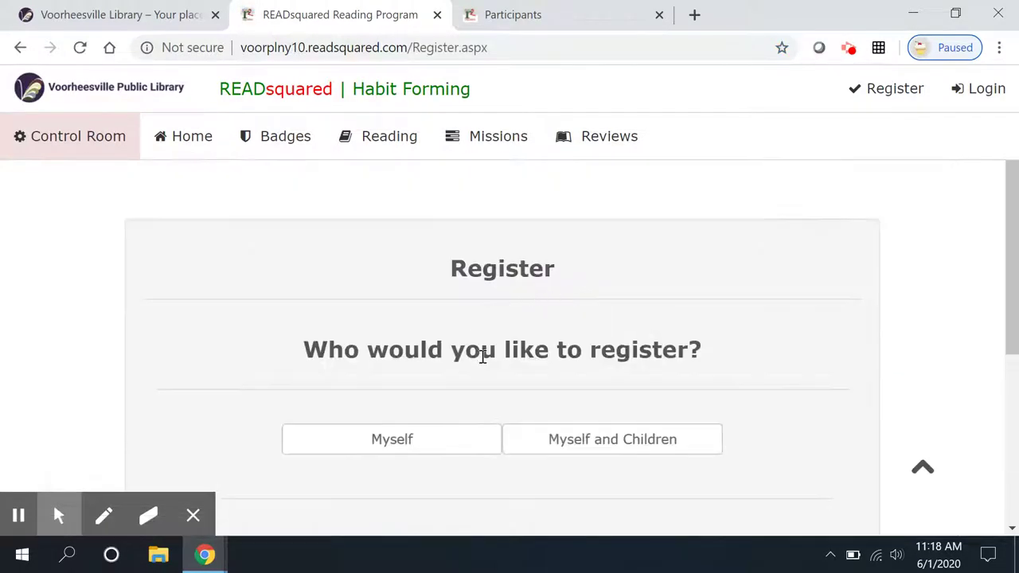
- Register Myself only, aged 14 Years Old, for Teen Imagine Your Story, and continue
scroll(613, 319, down, 1)
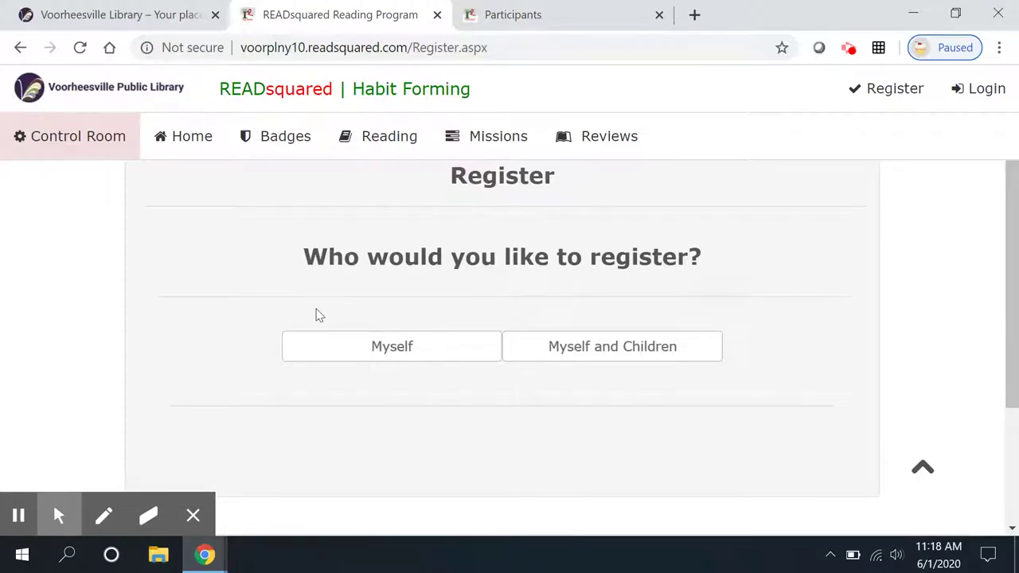
click(394, 357)
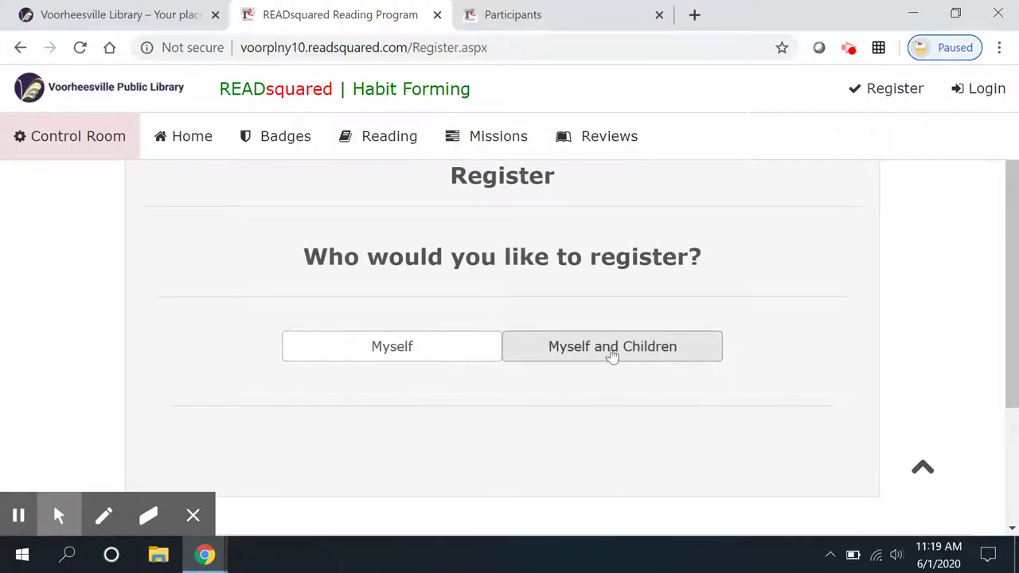
click(390, 348)
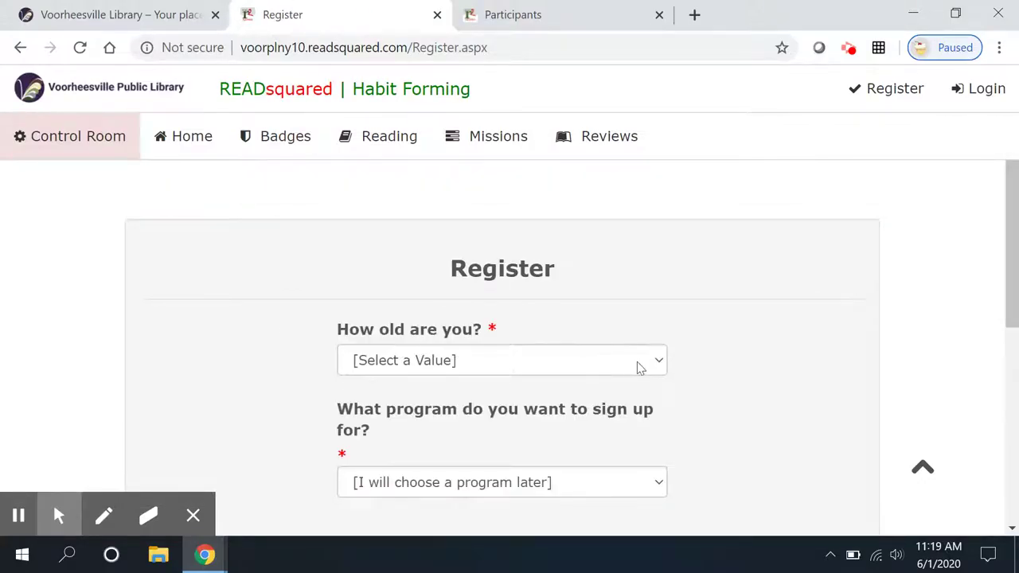
click(660, 269)
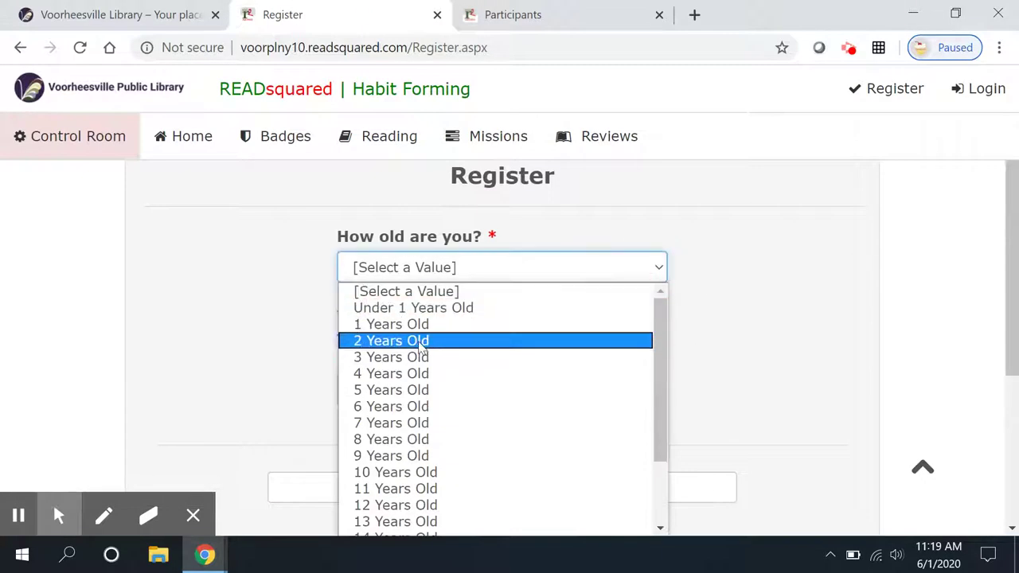
scroll(448, 466, down, 2)
click(431, 445)
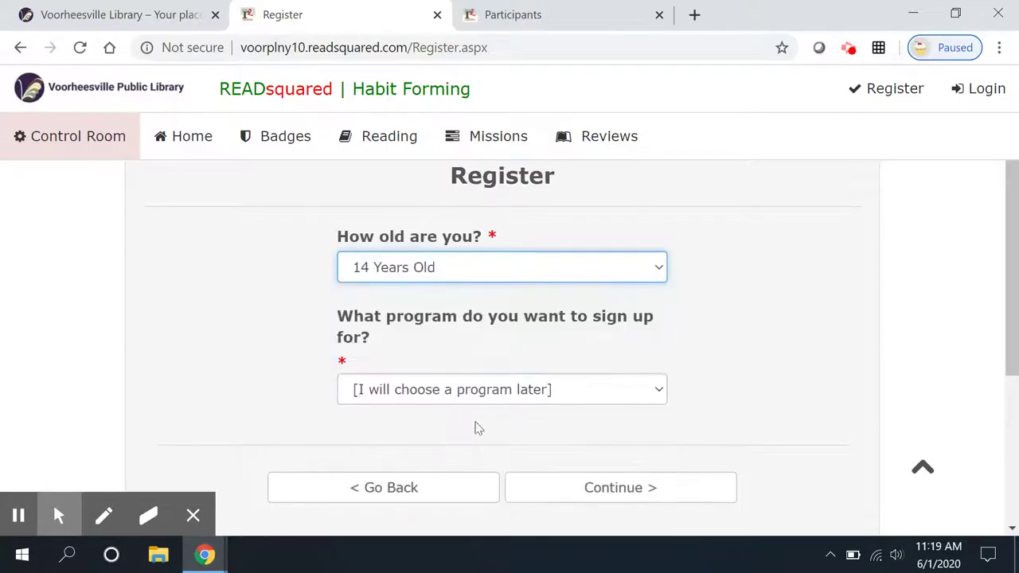
click(662, 390)
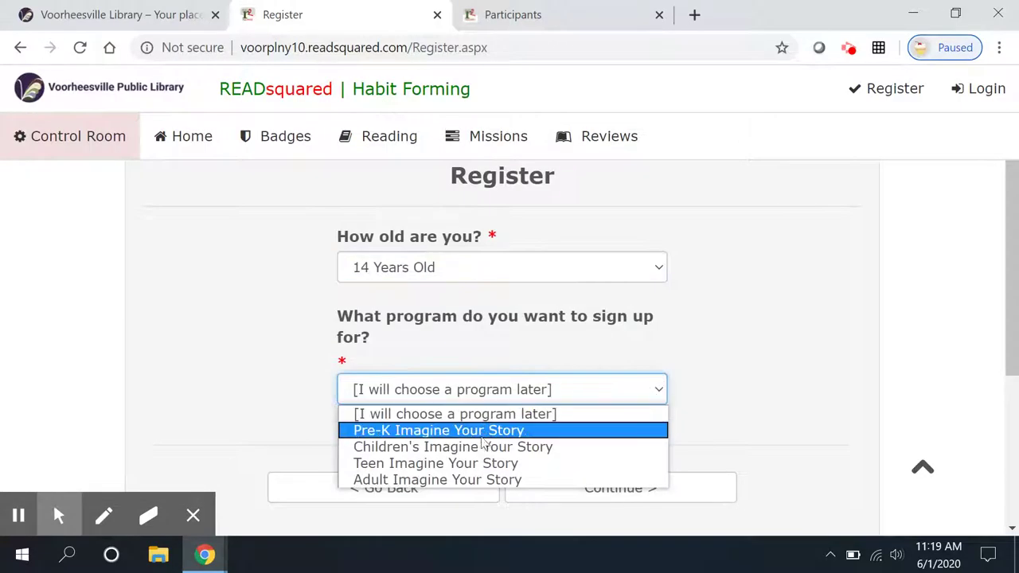
click(493, 463)
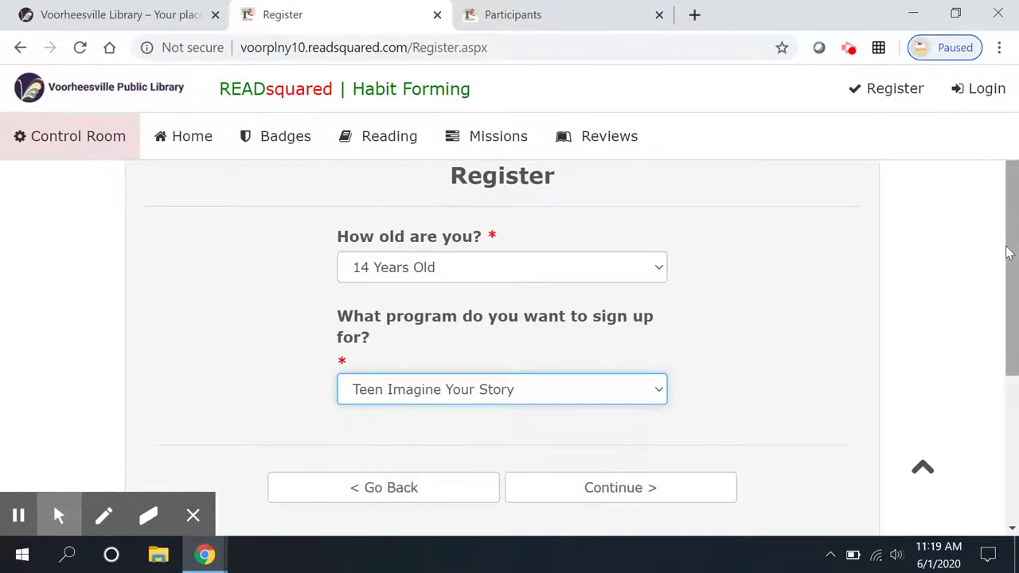
drag(1003, 250, 1015, 328)
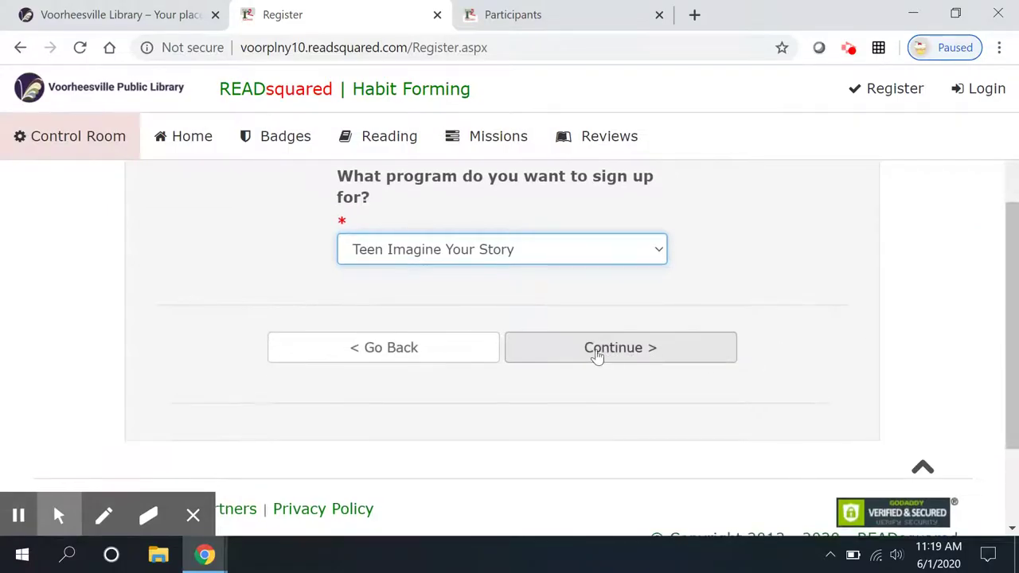
click(598, 350)
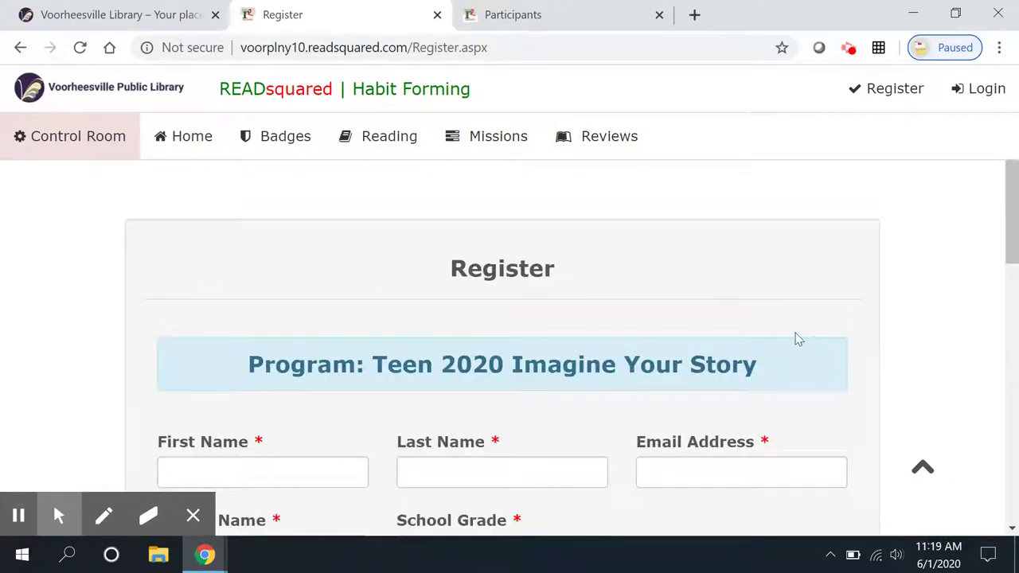
- Fill in the teen's first name, last name and e-mail address
scroll(793, 336, down, 3)
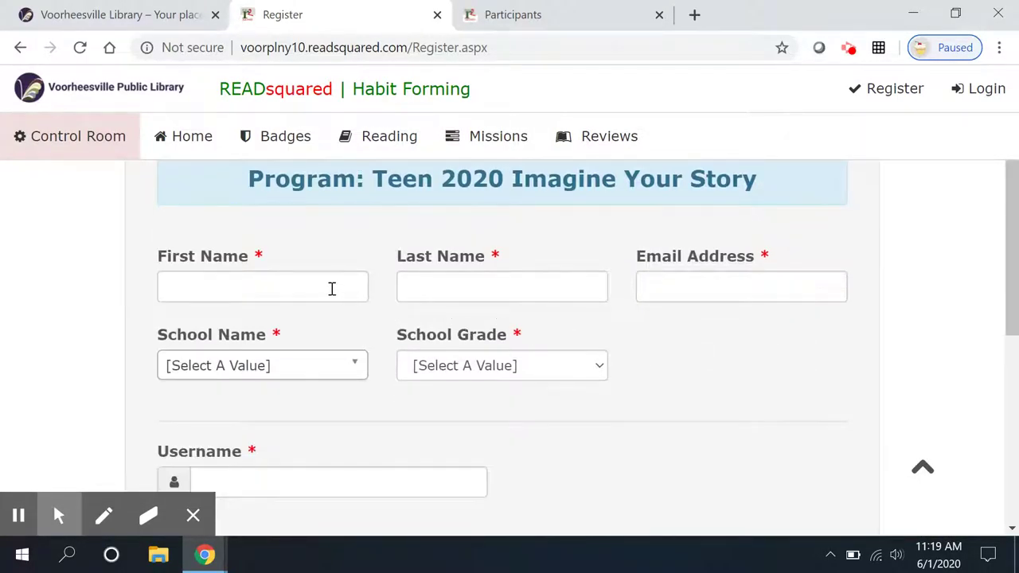
click(329, 289)
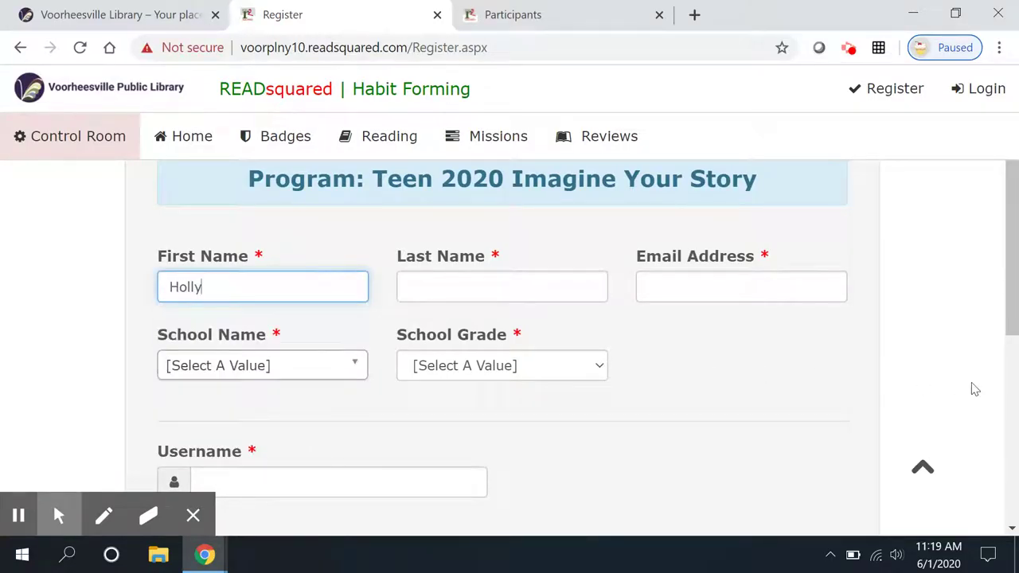
key(Tab)
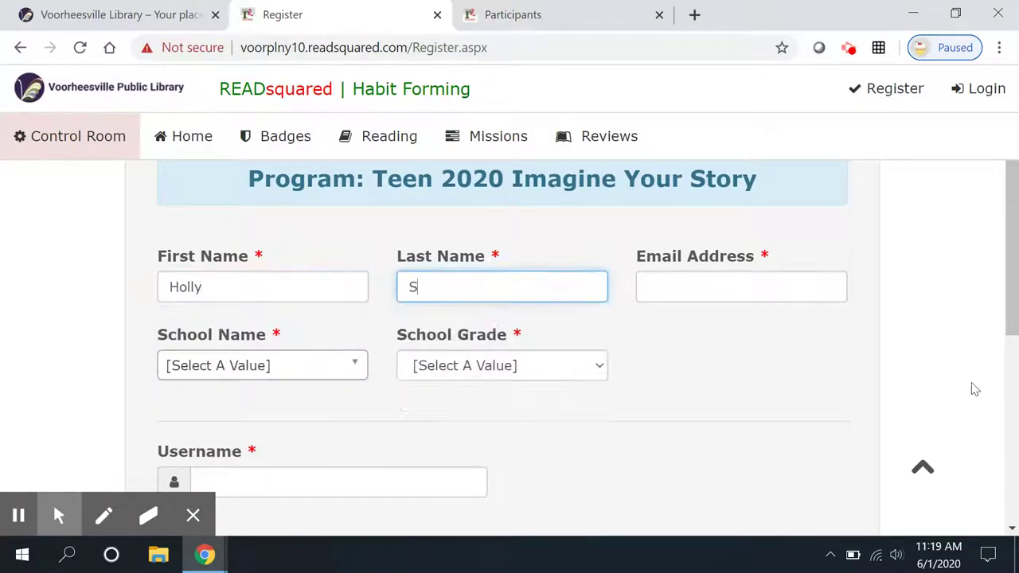
key(Tab)
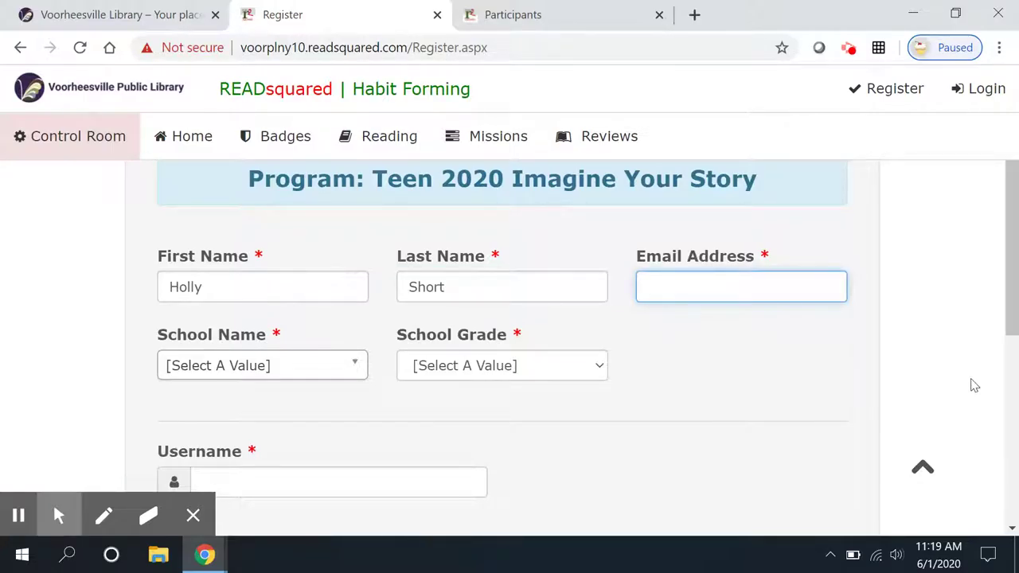
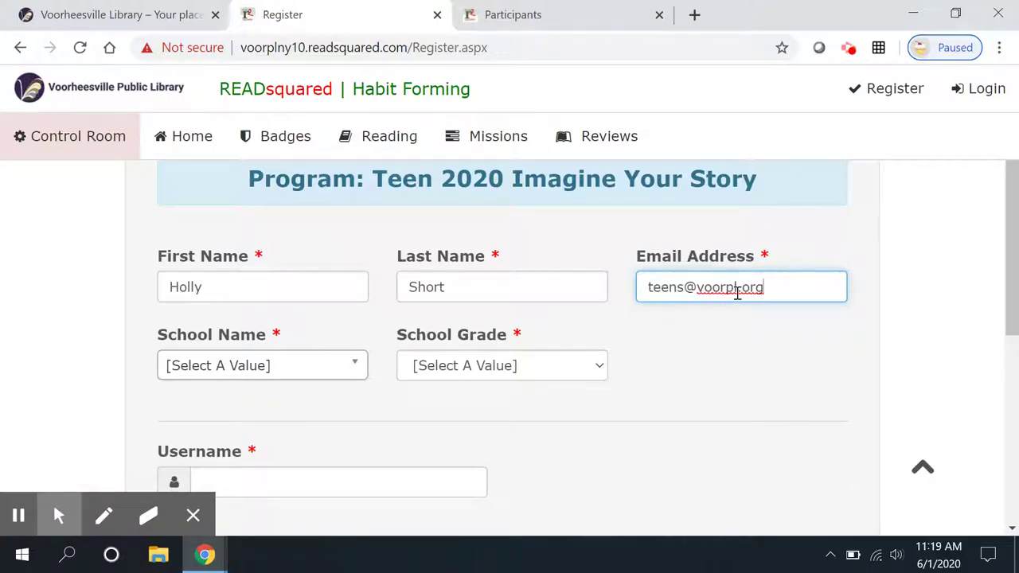
- Set School Name to Clayton A. Bouton High School and School Grade to 10th Grade
click(357, 368)
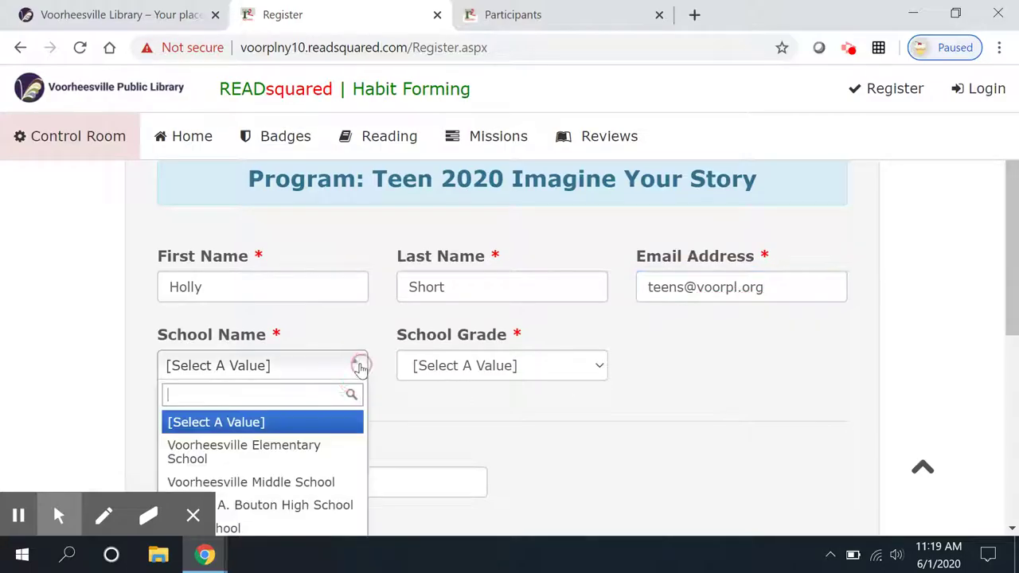
click(109, 470)
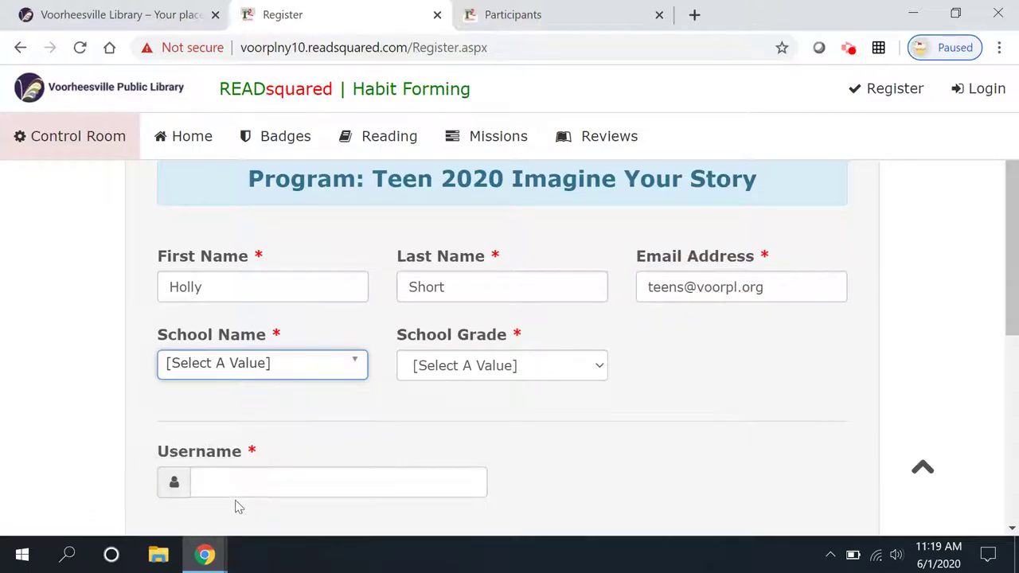
click(352, 363)
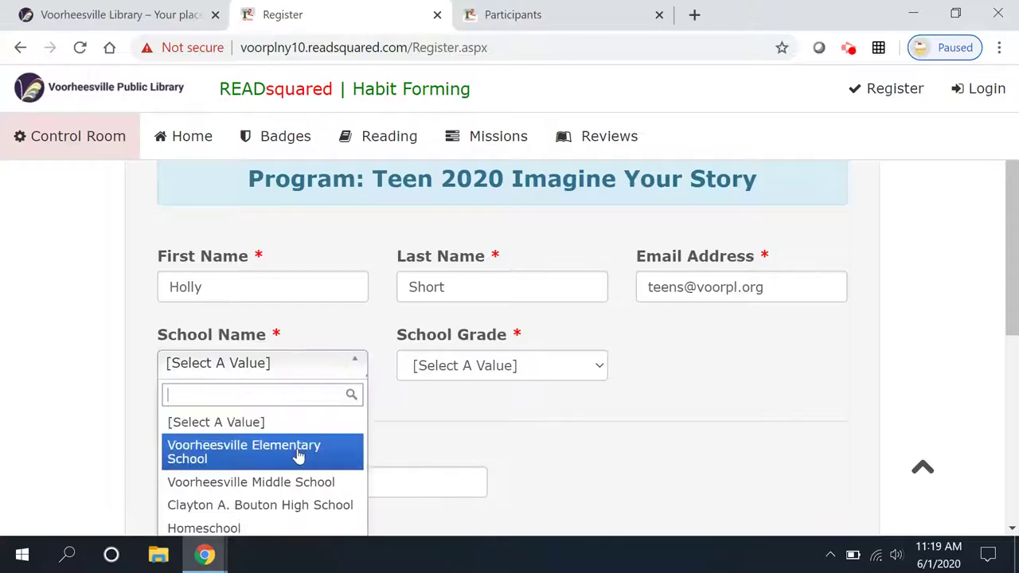
click(300, 506)
click(597, 369)
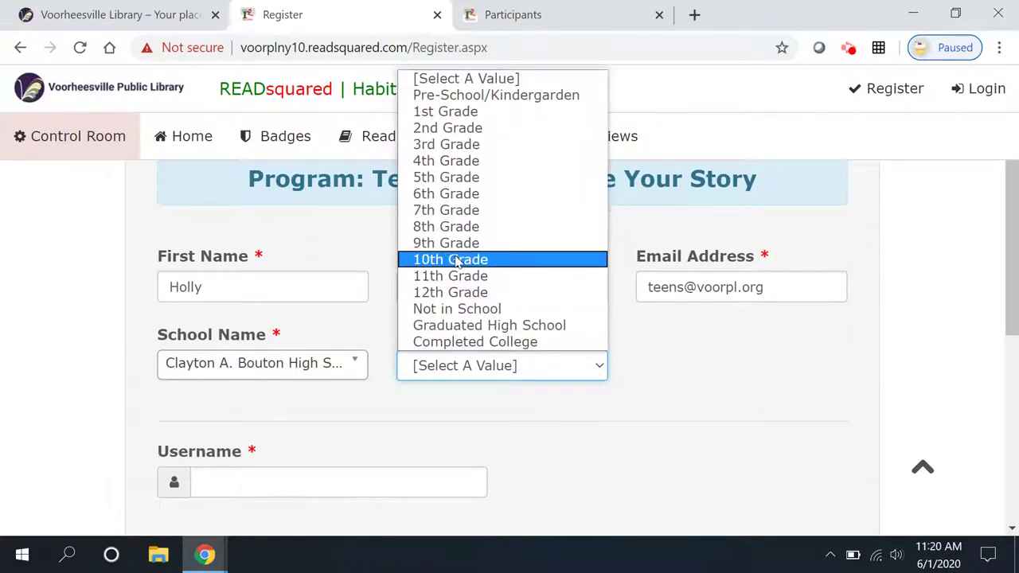
click(465, 260)
- Enter a username, fill in the password and its confirmation, and submit the registration
drag(1009, 287, 1017, 376)
click(247, 262)
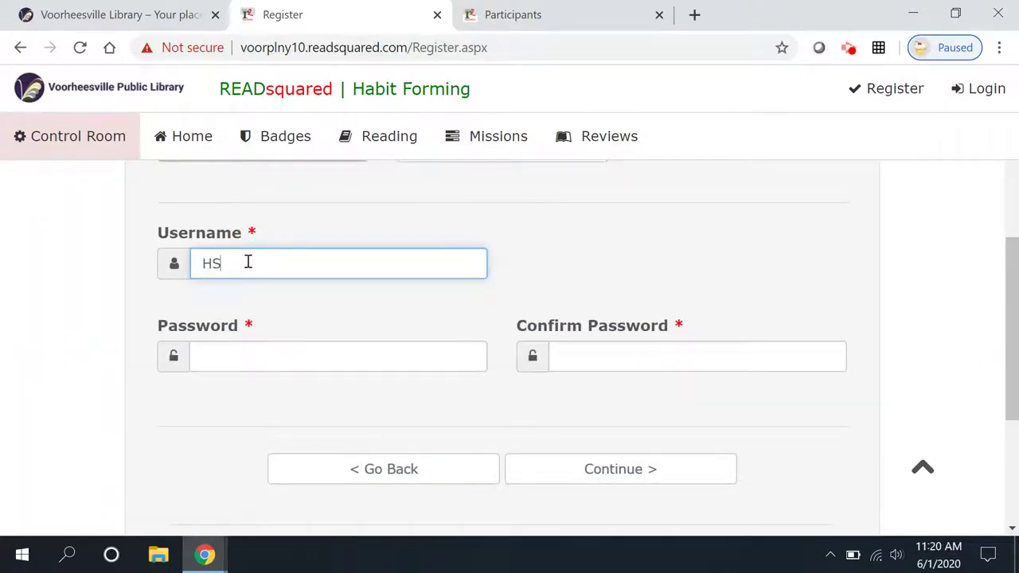
click(325, 357)
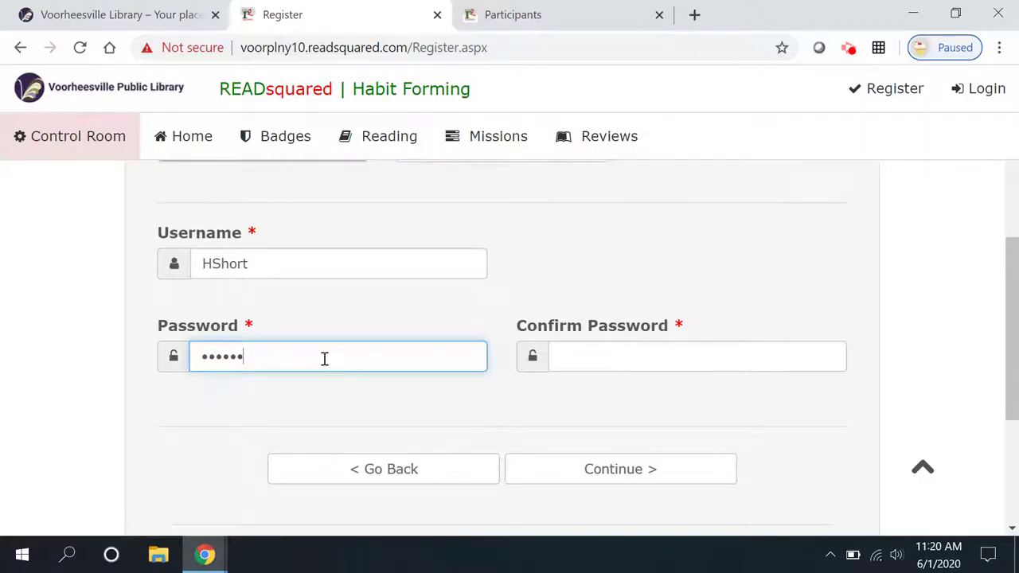
click(589, 356)
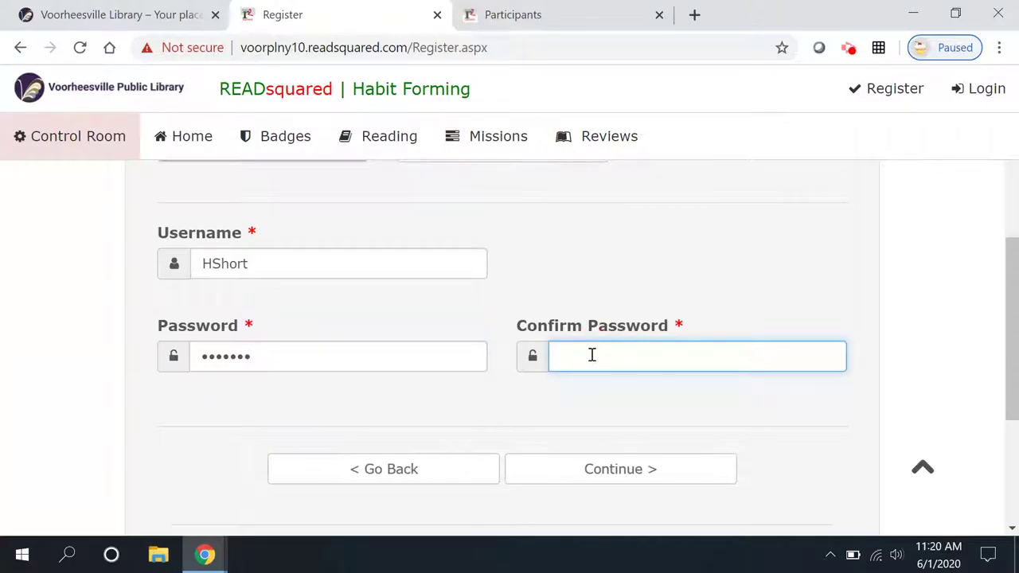
text(••••)
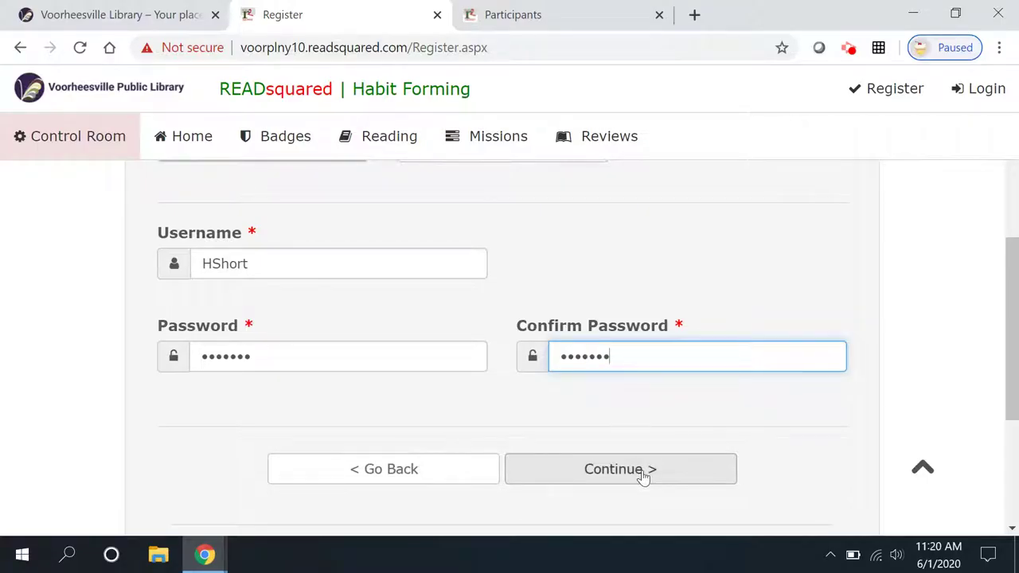
click(643, 469)
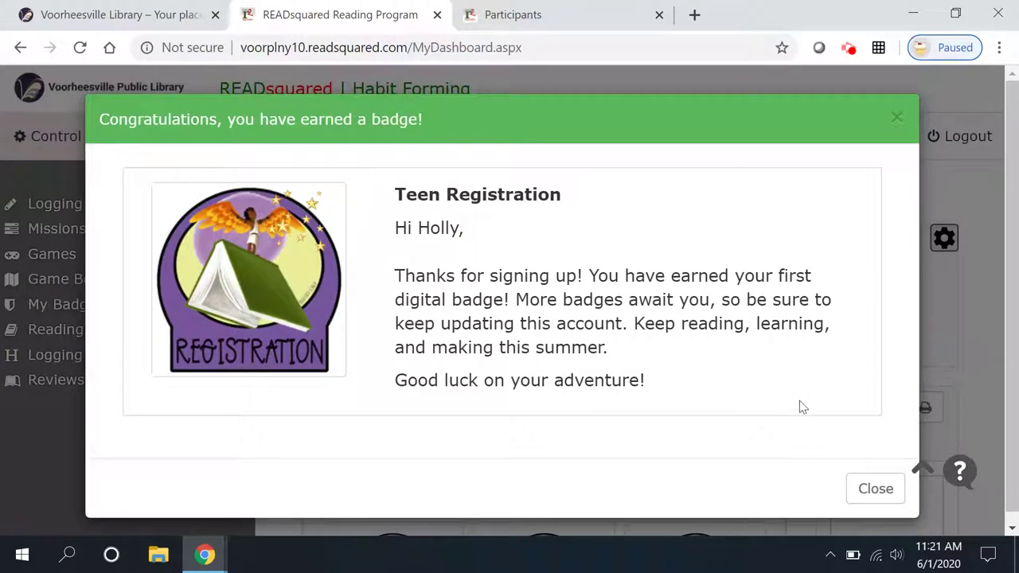
- Close the Teen Registration badge congratulations dialog
click(875, 488)
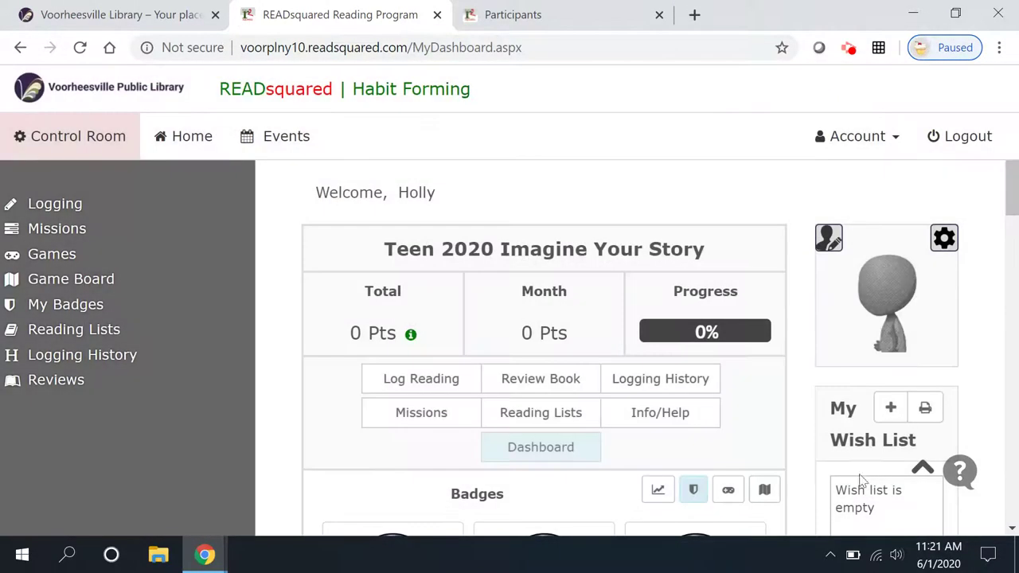
- In the avatar editor, cycle the headwear to a black top hat with mask and scarf
click(829, 239)
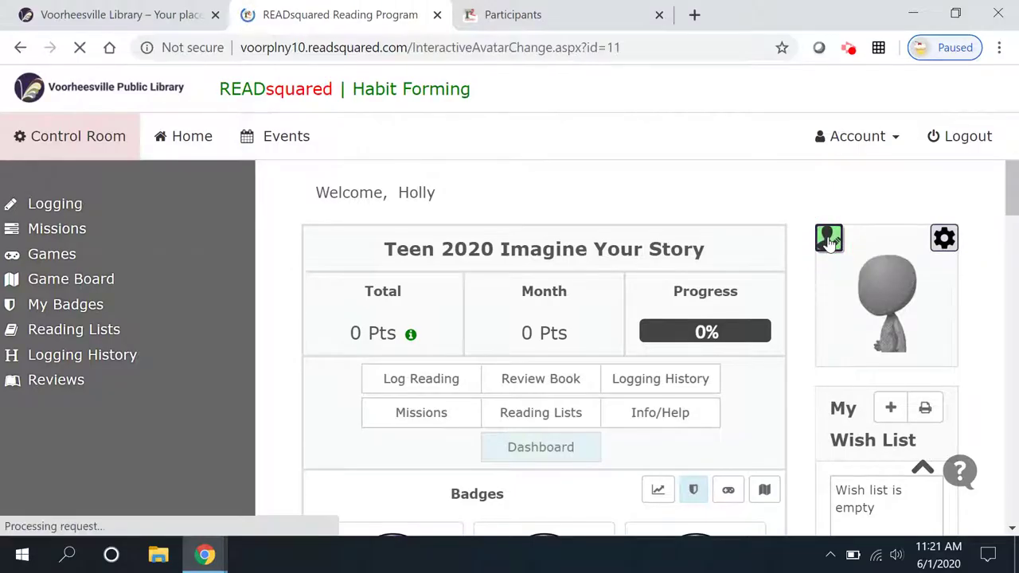
click(802, 314)
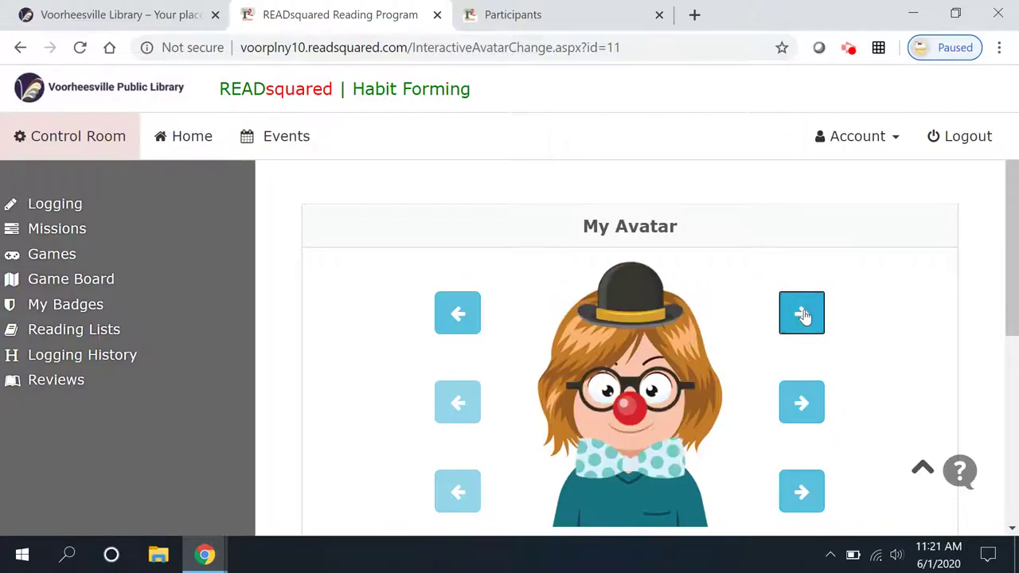
click(802, 313)
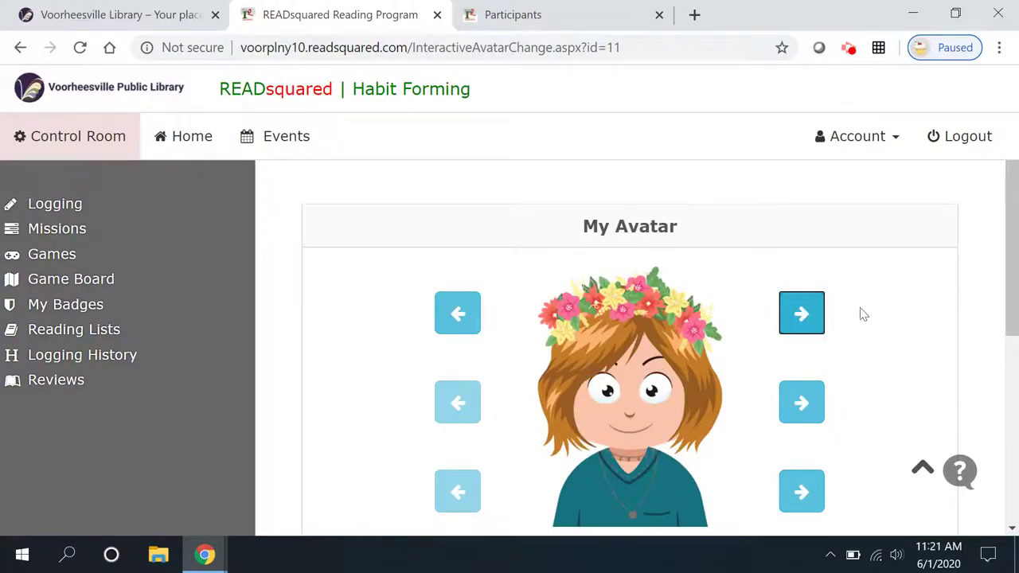
click(809, 319)
click(809, 318)
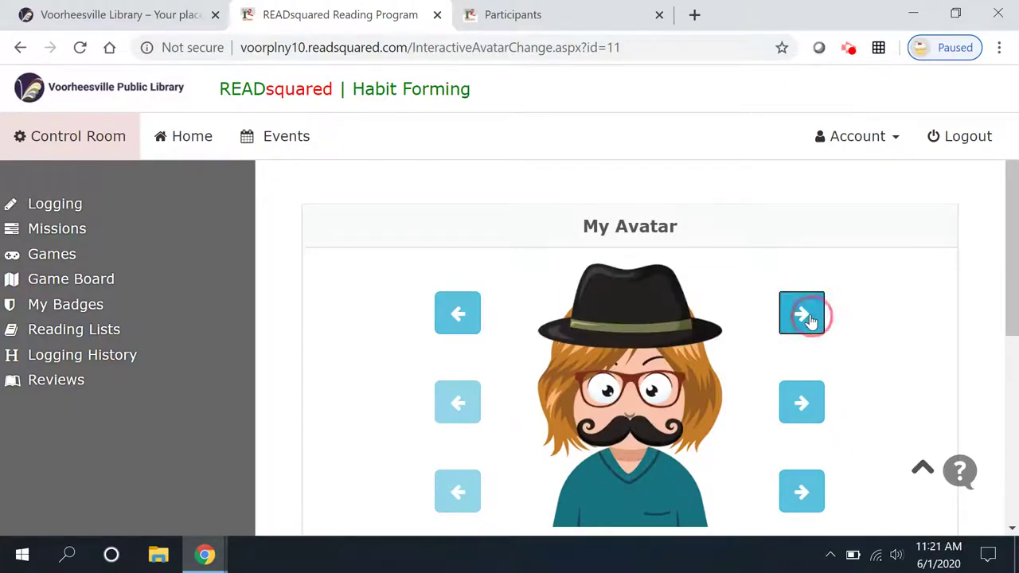
click(808, 319)
click(809, 318)
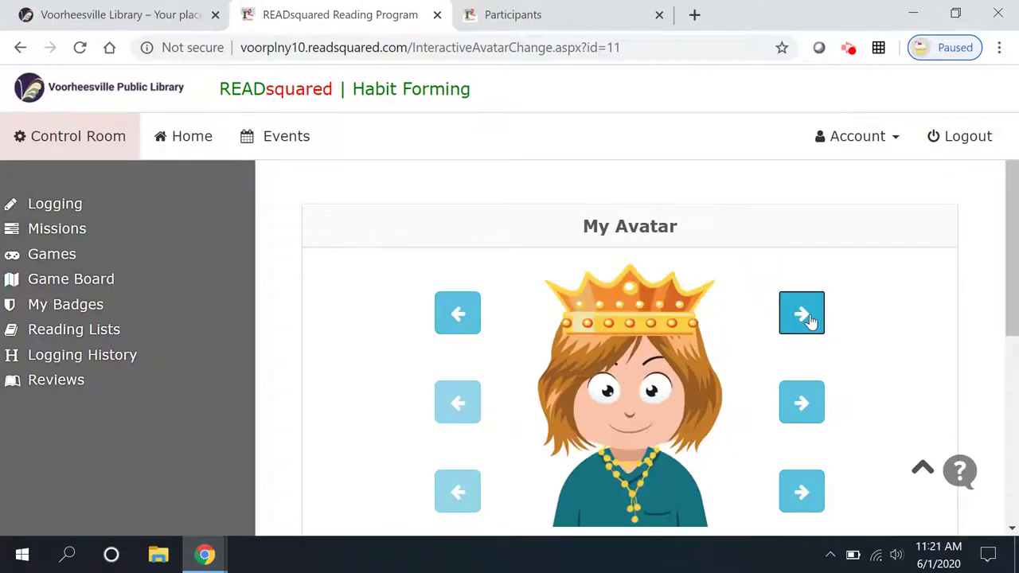
click(809, 319)
click(809, 318)
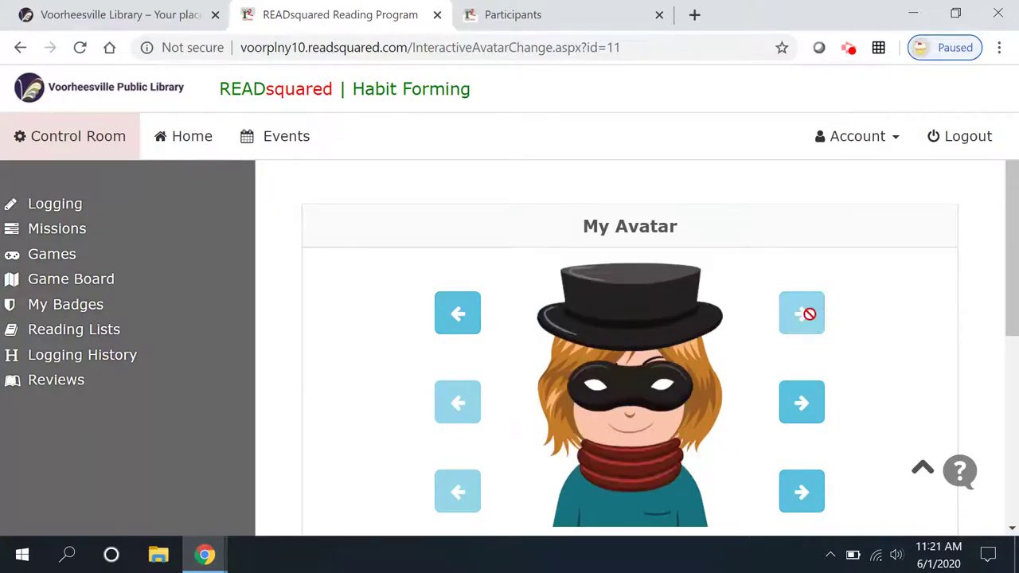
- Dress the avatar in a red buttoned coat with dark auburn hair and save it
click(799, 402)
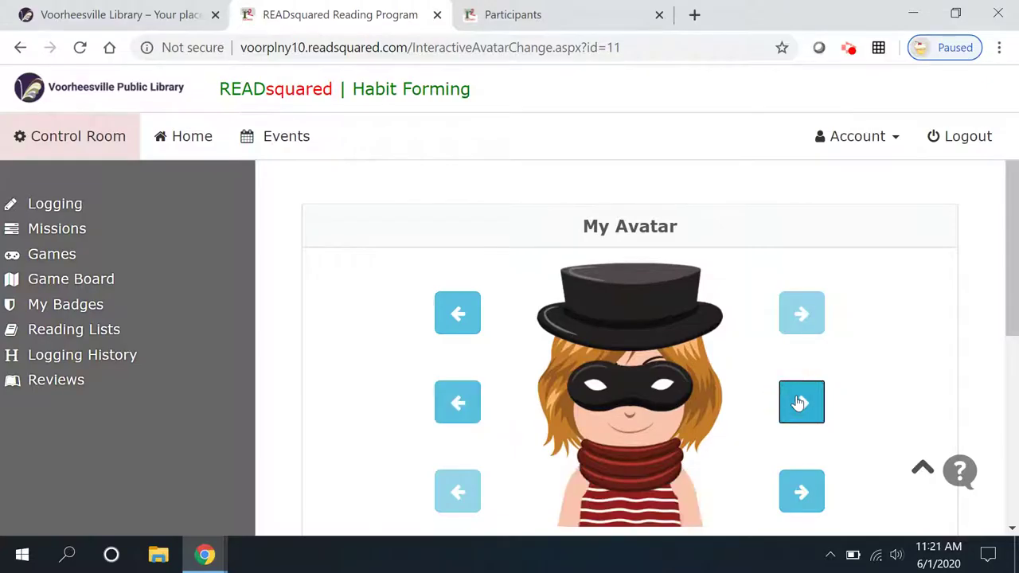
click(799, 403)
click(799, 403)
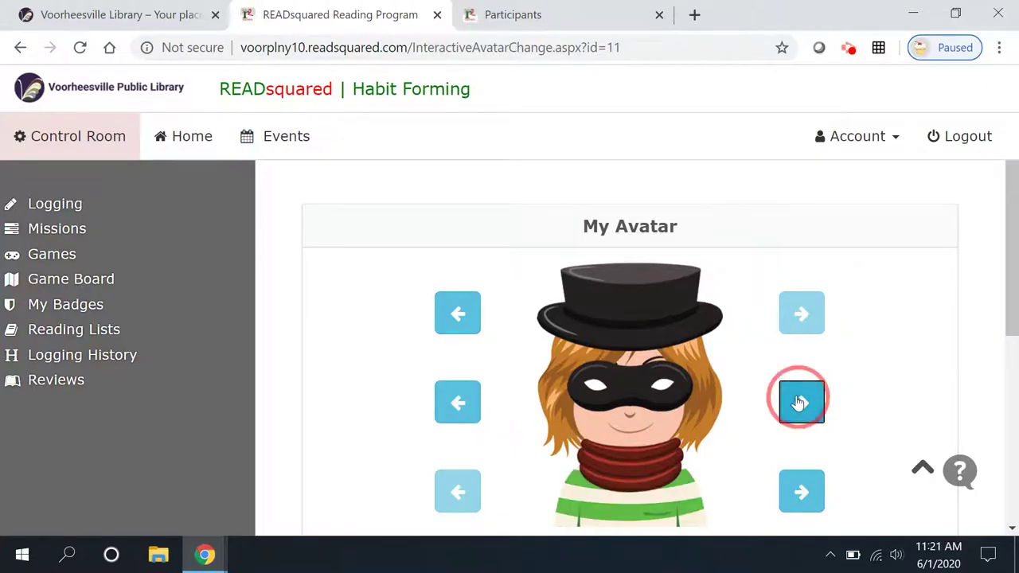
click(799, 403)
click(803, 488)
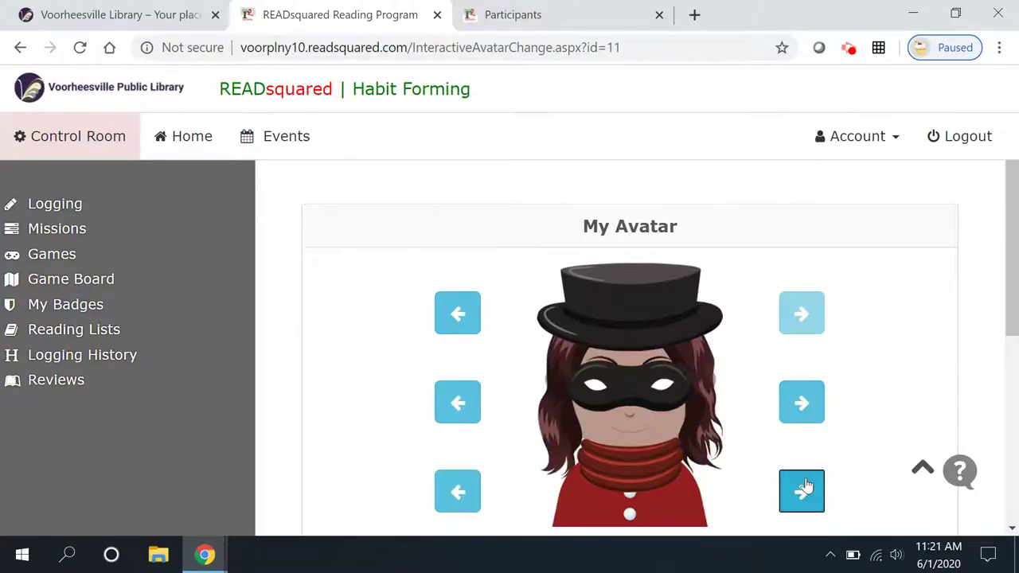
click(805, 486)
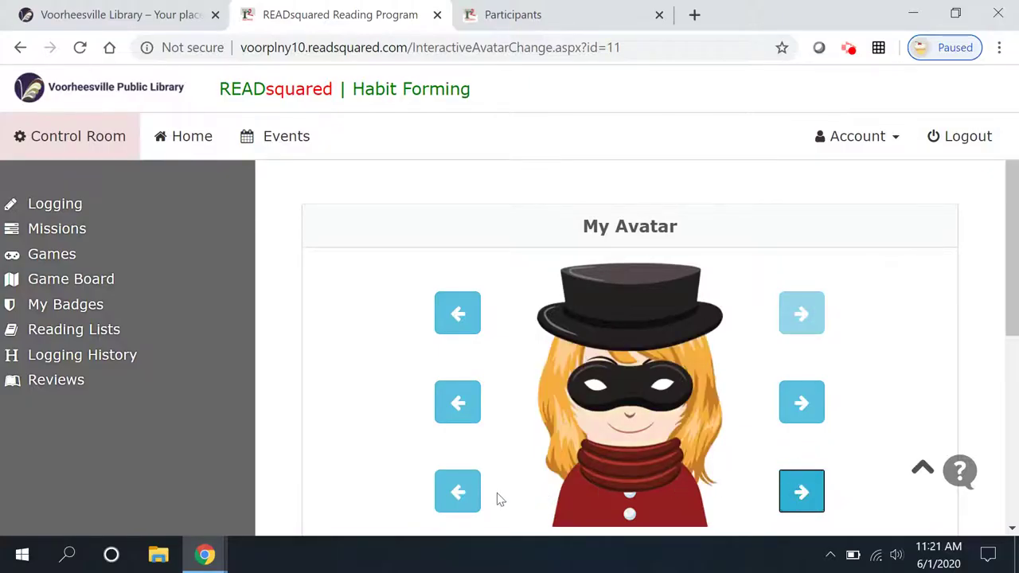
click(460, 491)
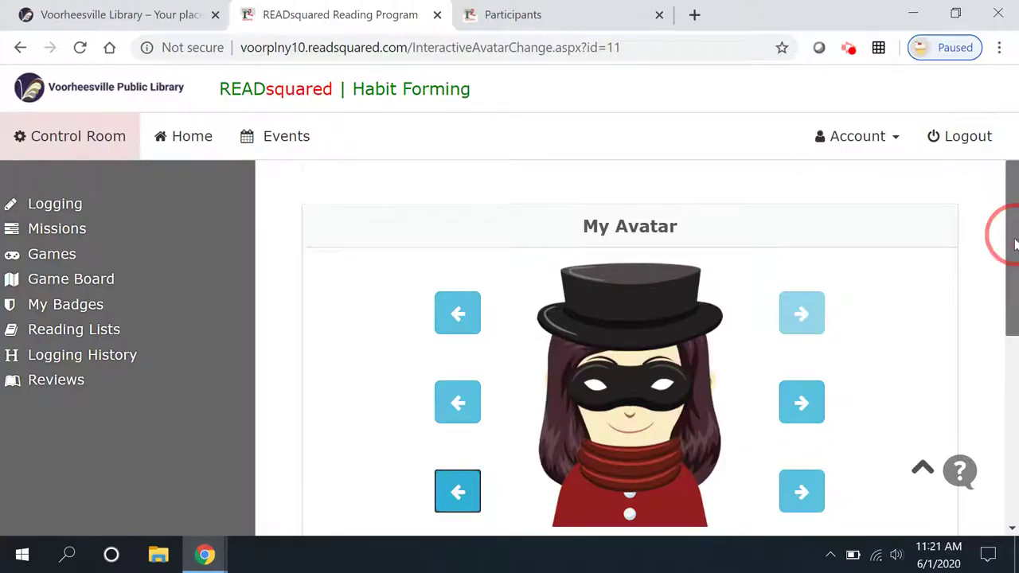
scroll(1014, 244, down, 3)
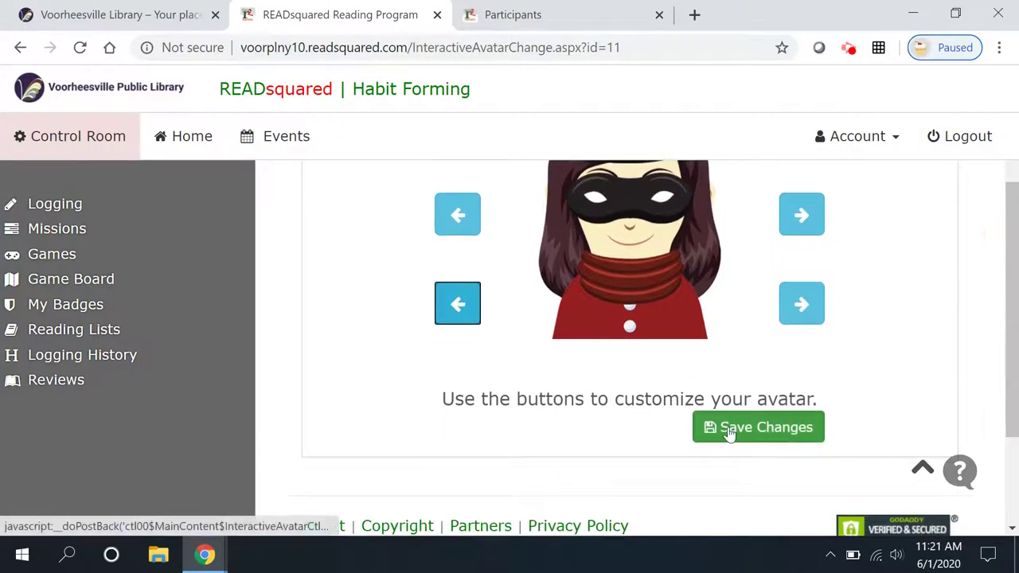
click(728, 431)
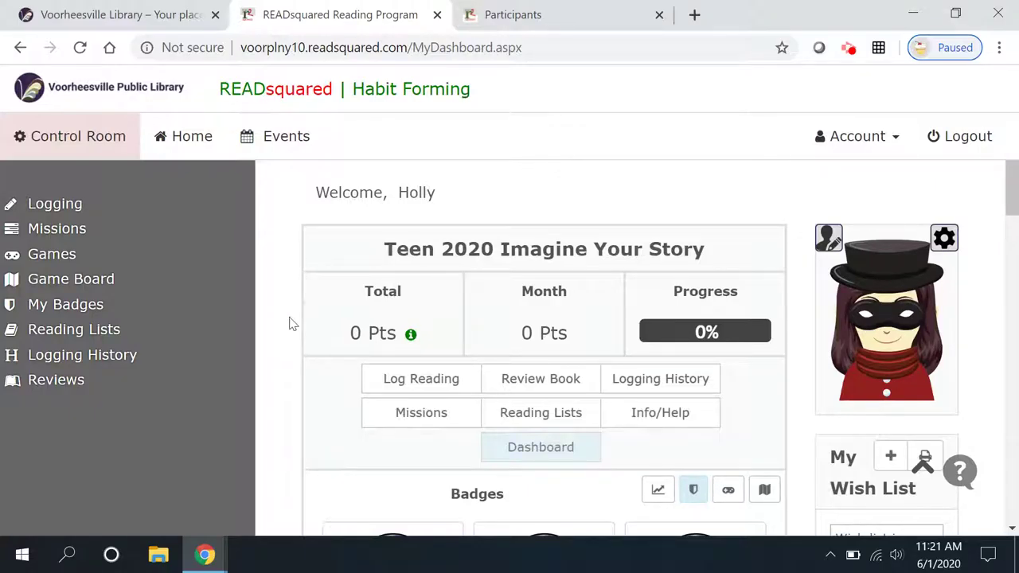
- Start logging reading and choose Books as the activity type
click(395, 379)
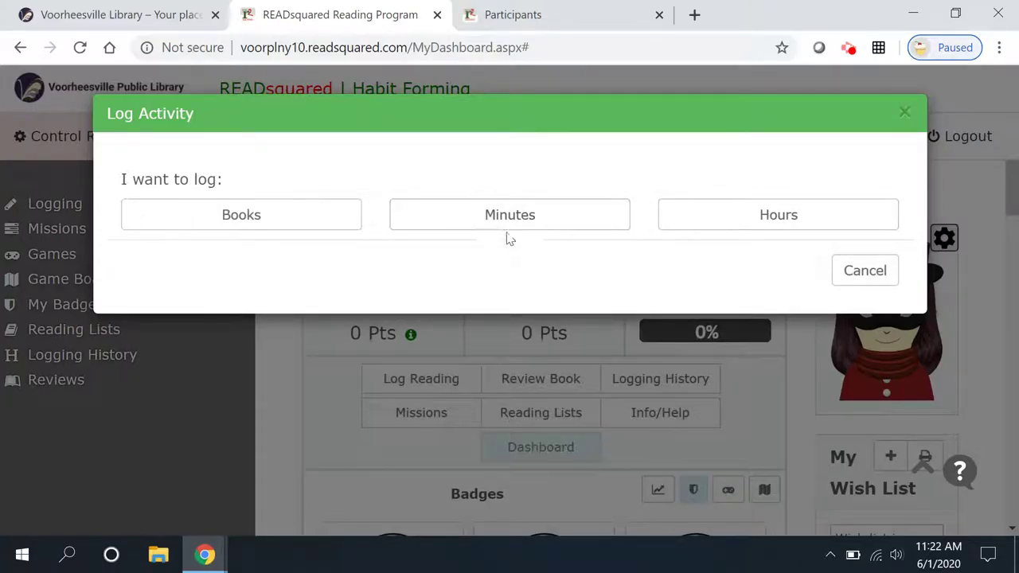
click(254, 223)
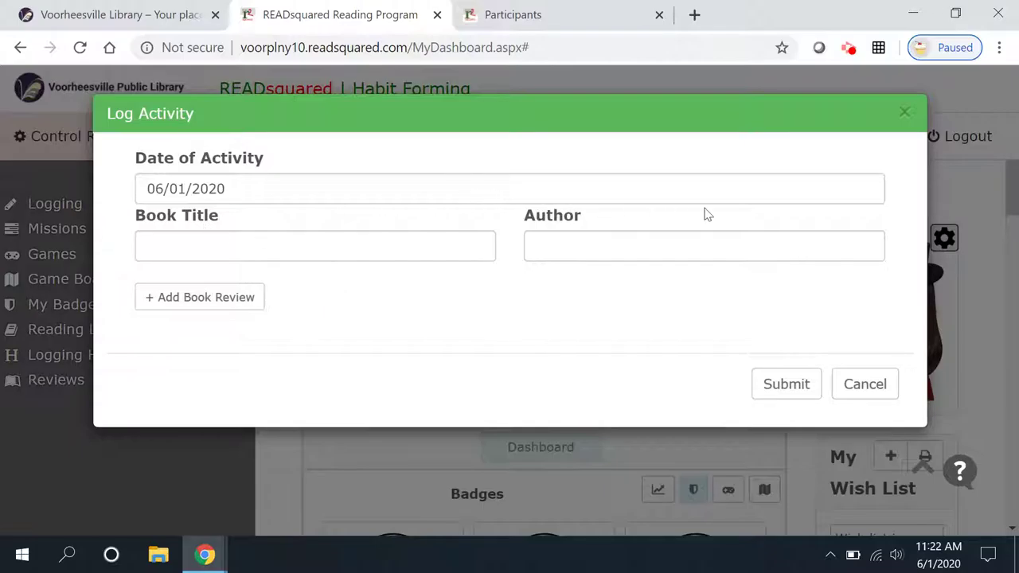
- Log the book Slay dated 06/01/2020 with its author, then add a book review
click(760, 194)
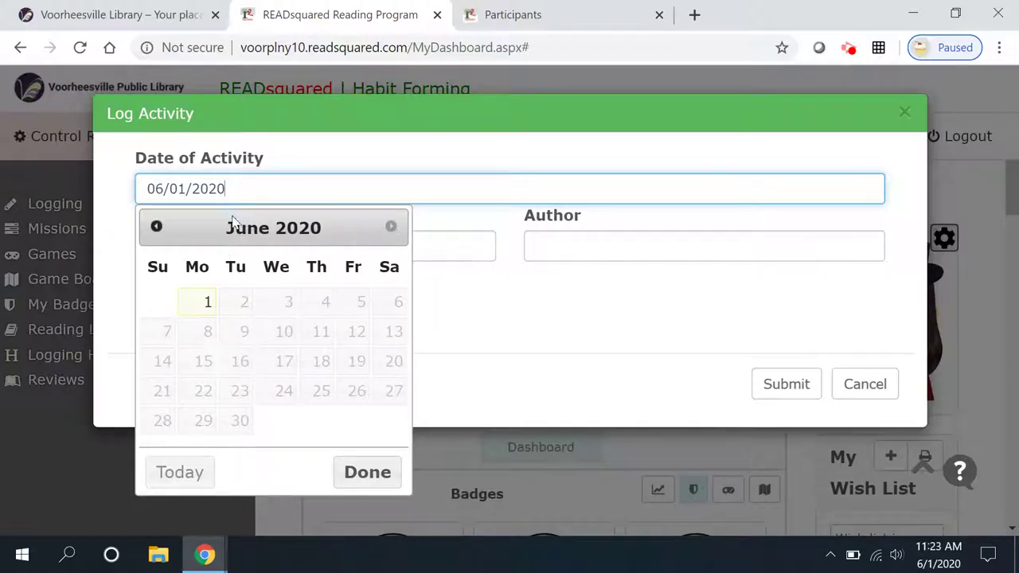
click(367, 472)
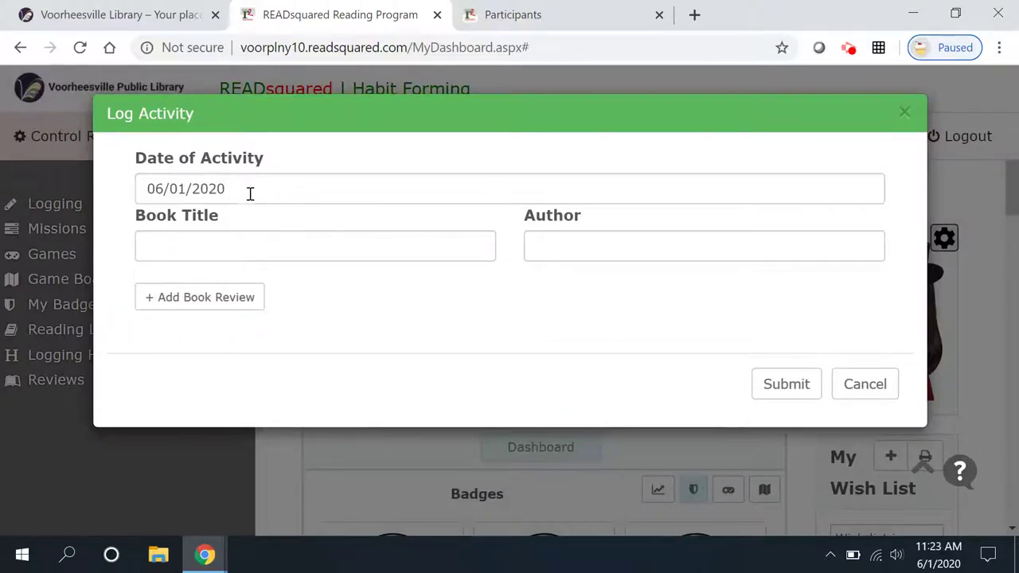
click(260, 245)
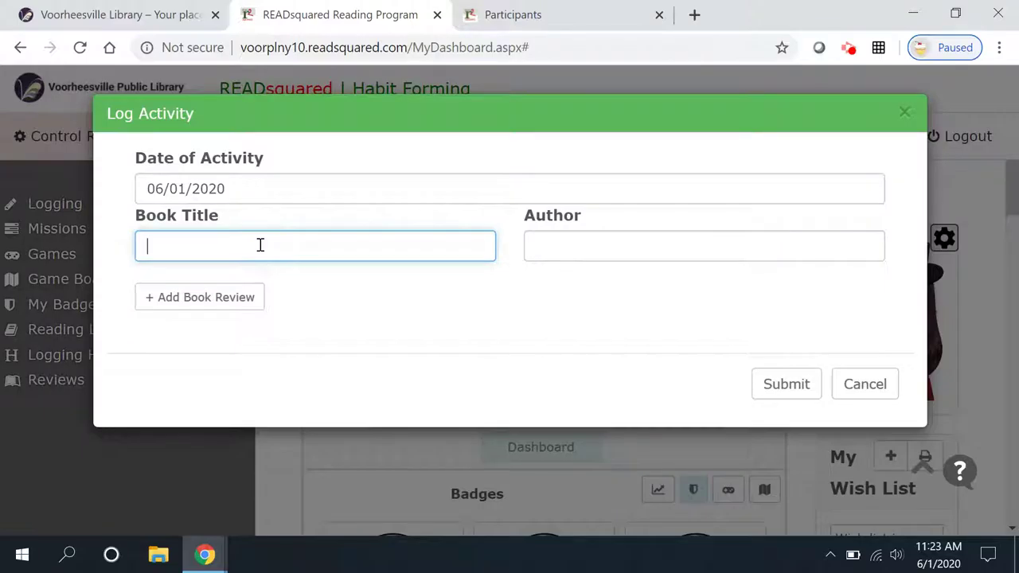
text(Slay)
key(Tab)
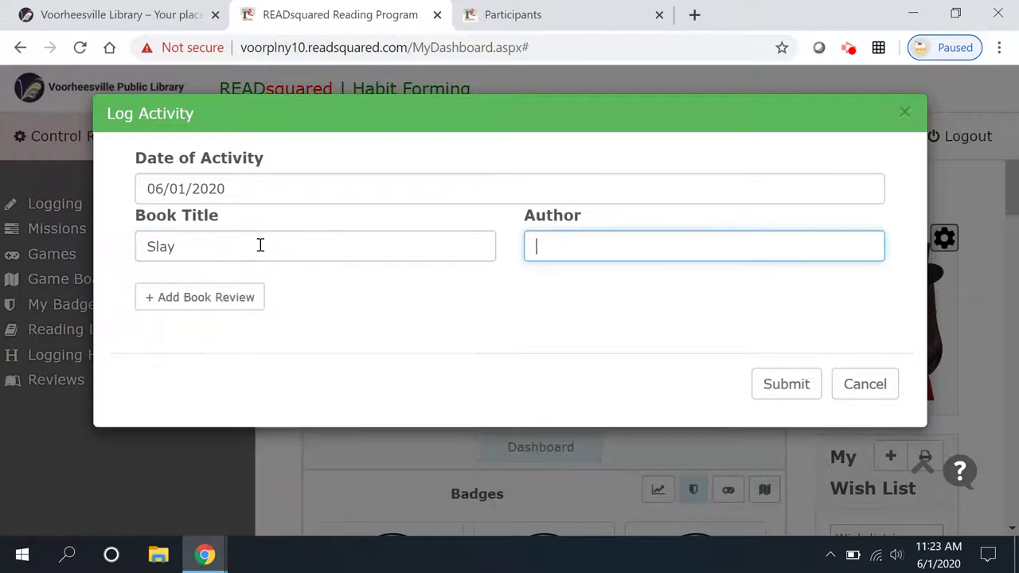
text(Brittney Morris)
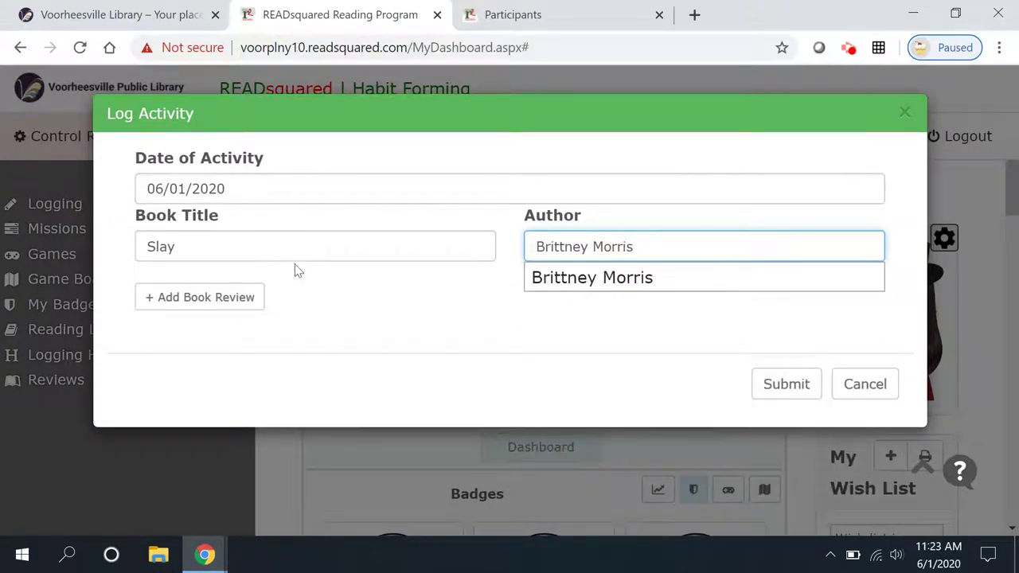
click(224, 298)
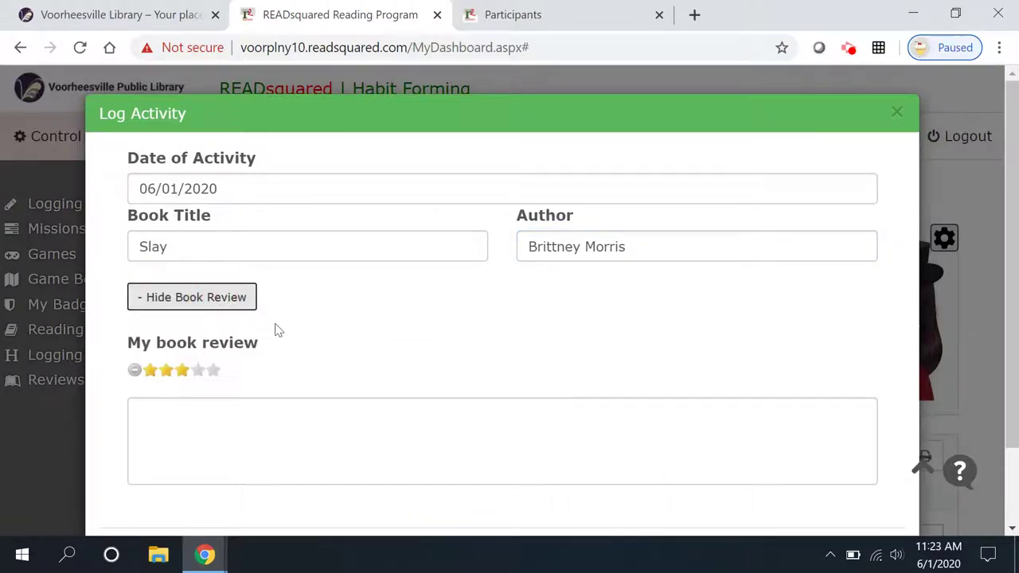
- Review Slay as a book WarCross action fans will enjoy, and submit the log
click(216, 407)
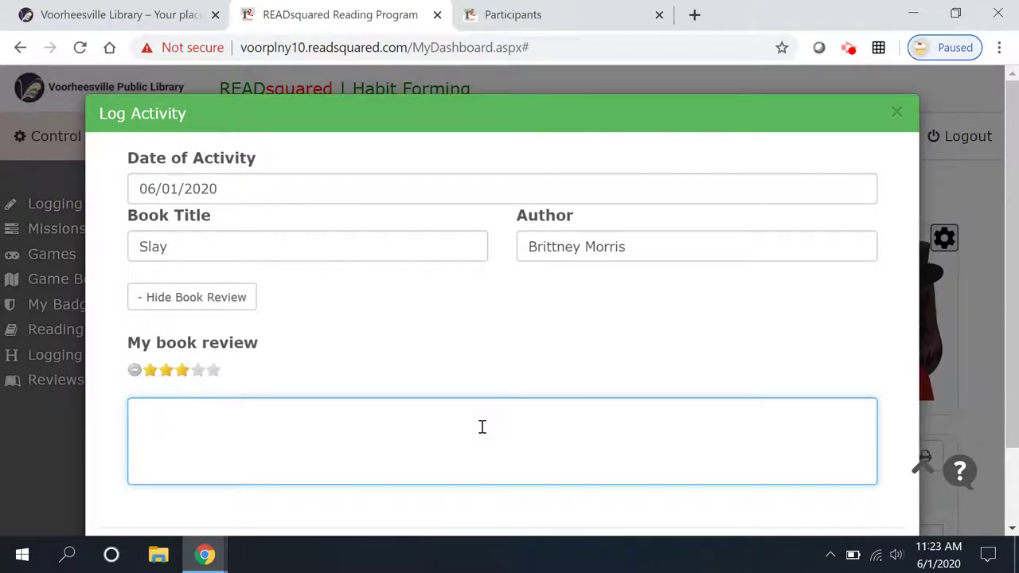
text(If you enjoyed the vide)
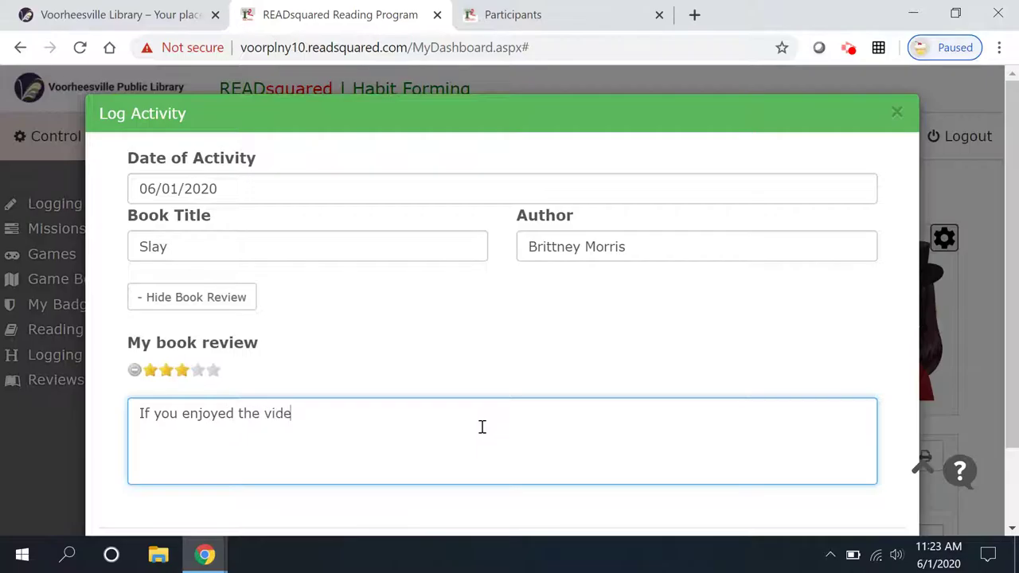
text(ogame a)
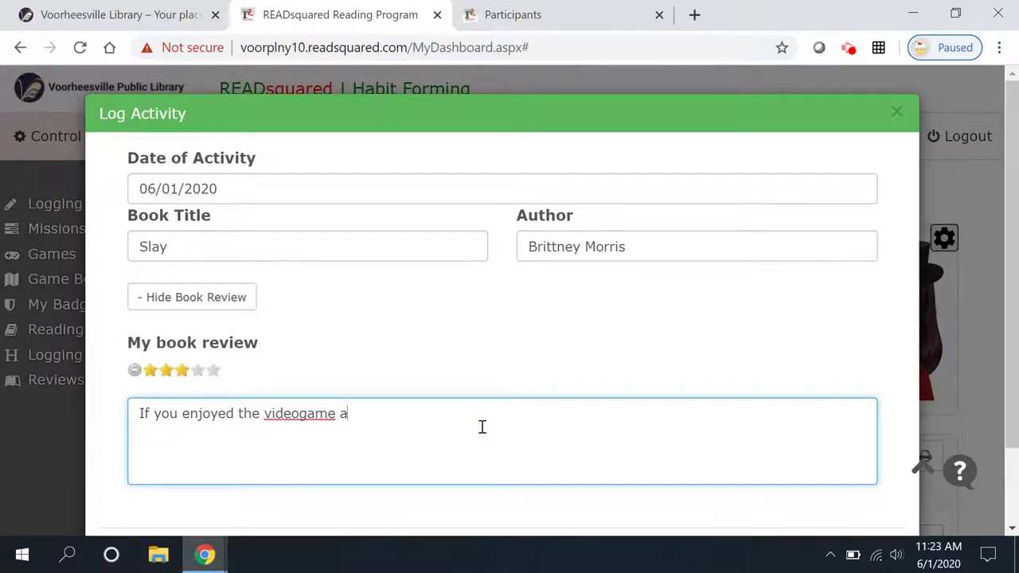
text(ctioninWarCr)
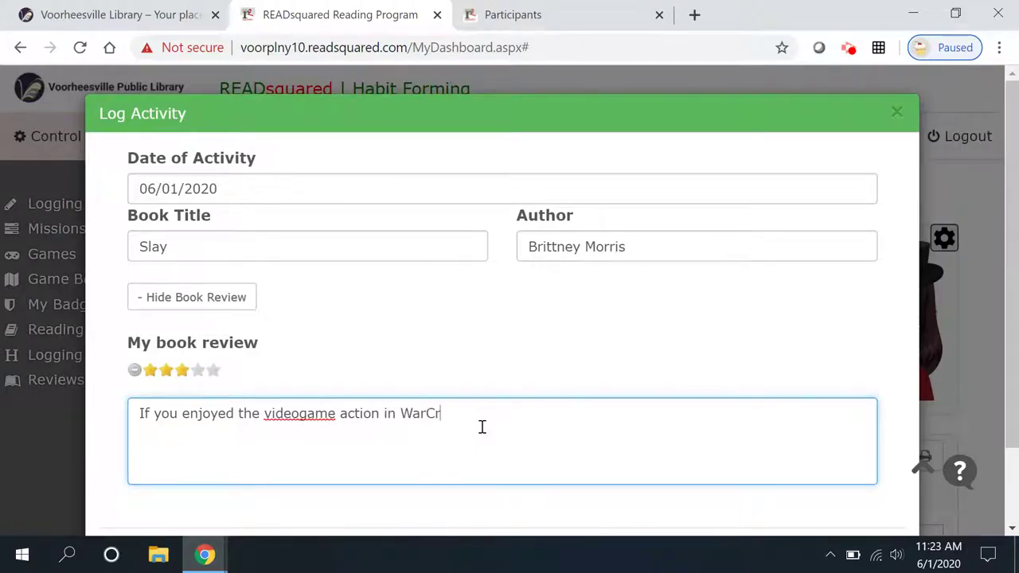
text(oss, o)
text(ou'll enjoy)
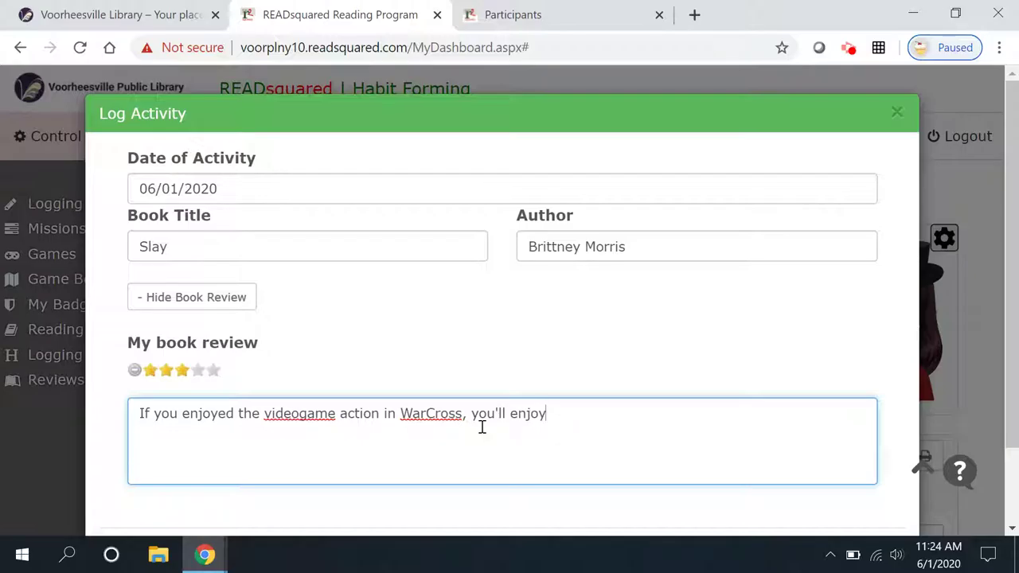
text( this book too.)
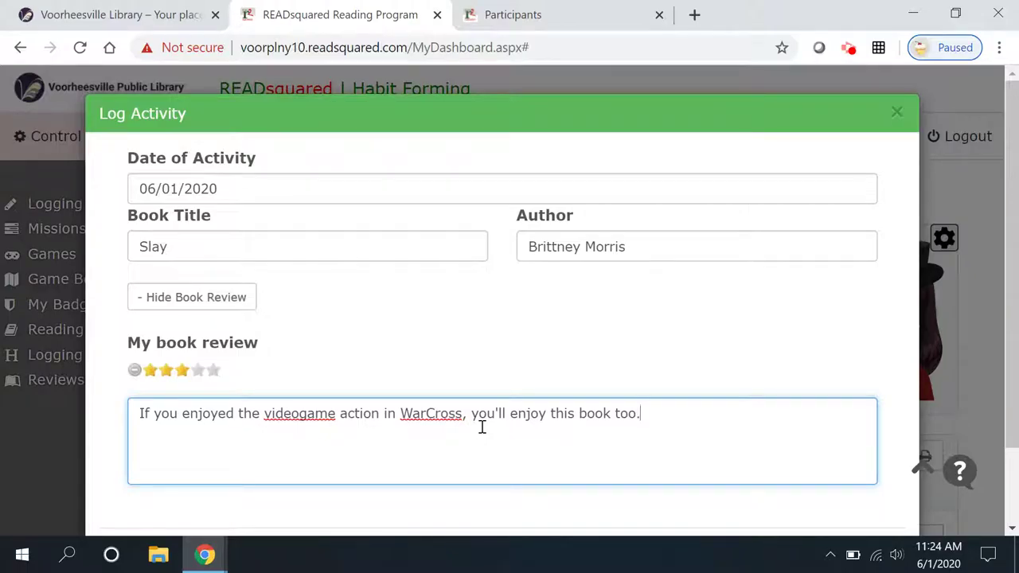
drag(1012, 273, 1014, 351)
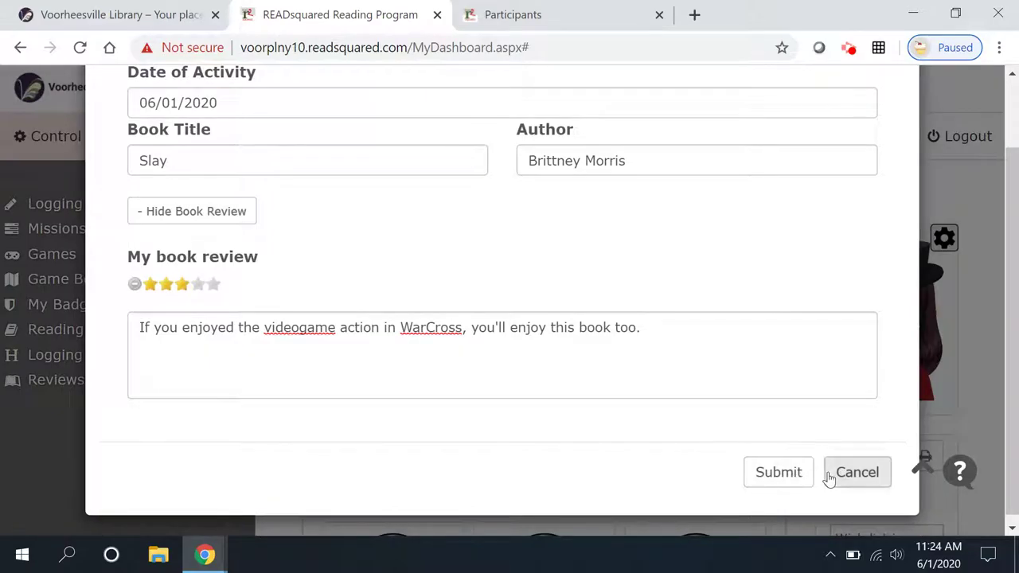
click(797, 477)
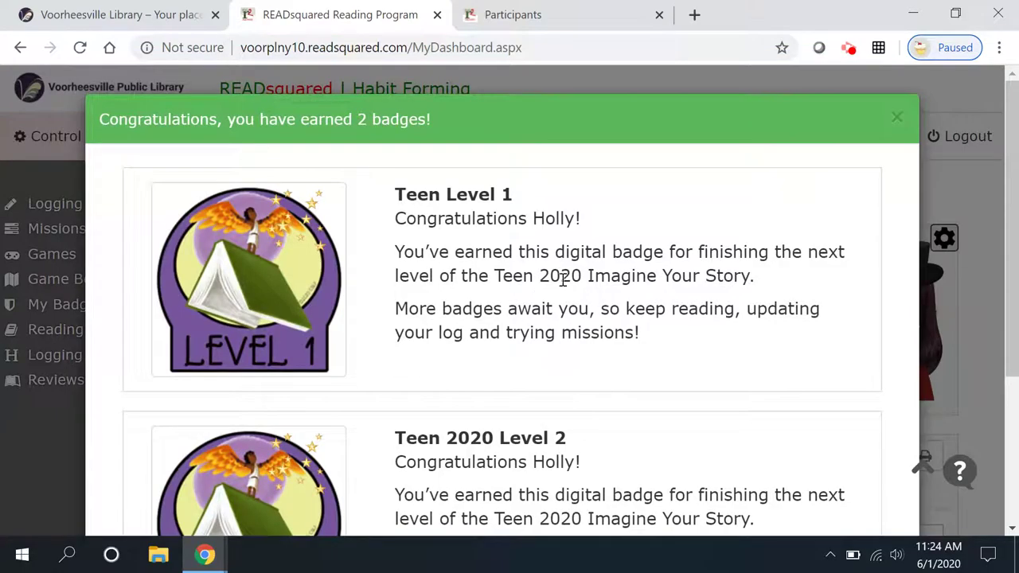
- Close the Teen Level 1 and Teen 2020 Level 2 badge congratulations
scroll(851, 275, down, 3)
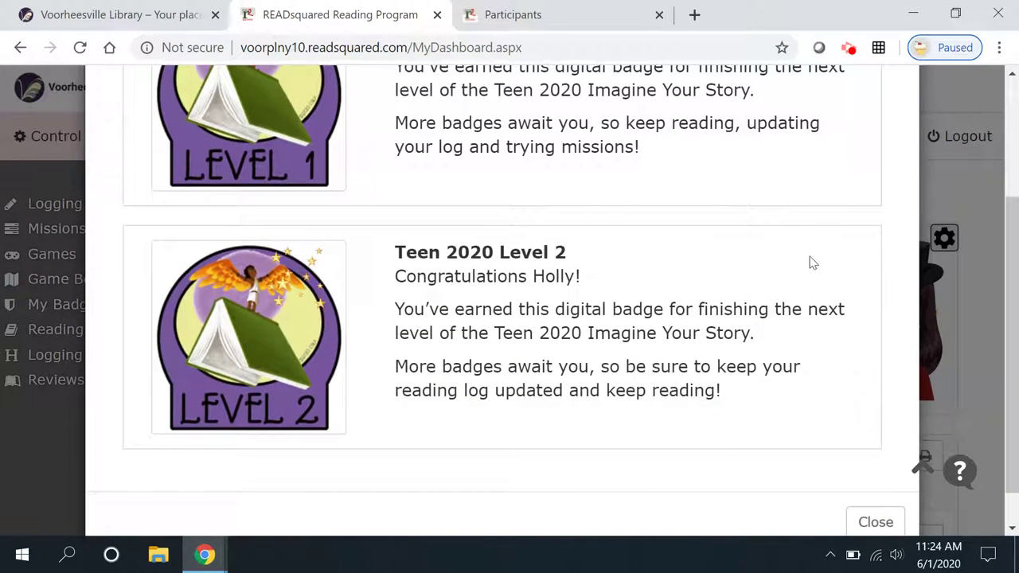
click(875, 522)
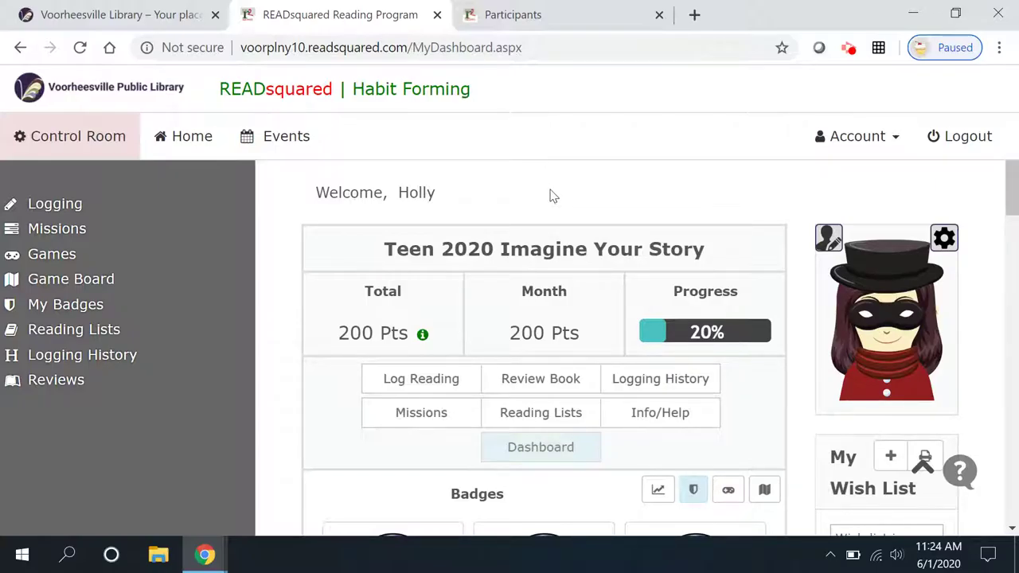
- Check the dashboard Badges section: Teen 2020 Level 2, Teen Level 1 and Teen Registration earned
scroll(534, 195, down, 1)
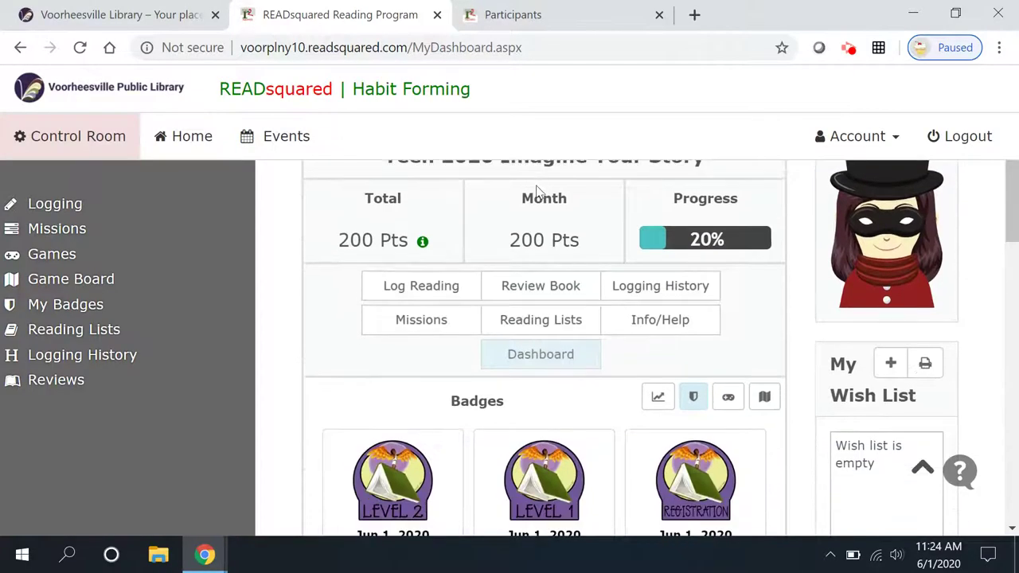
scroll(491, 199, down, 2)
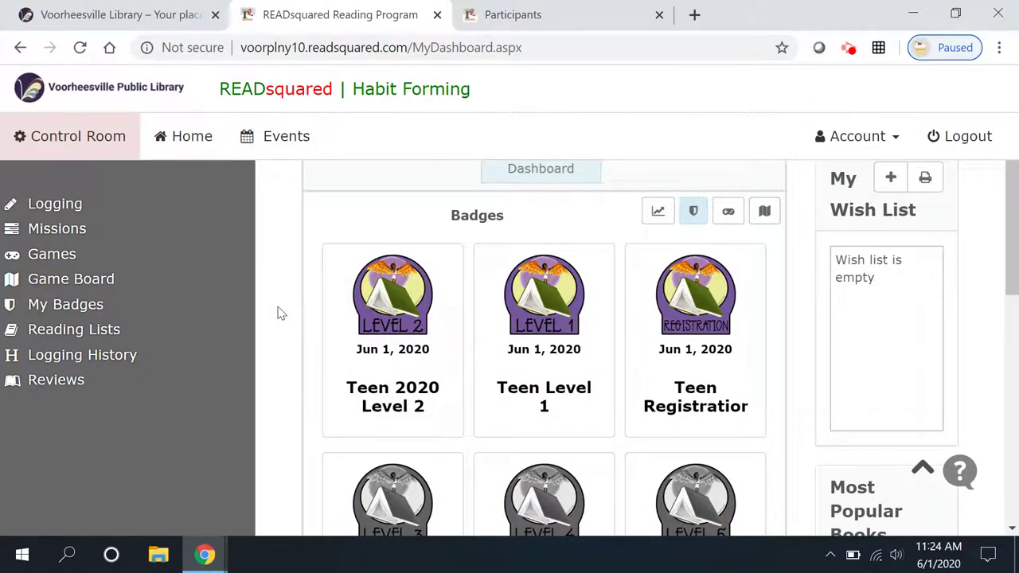
scroll(382, 306, up, 1)
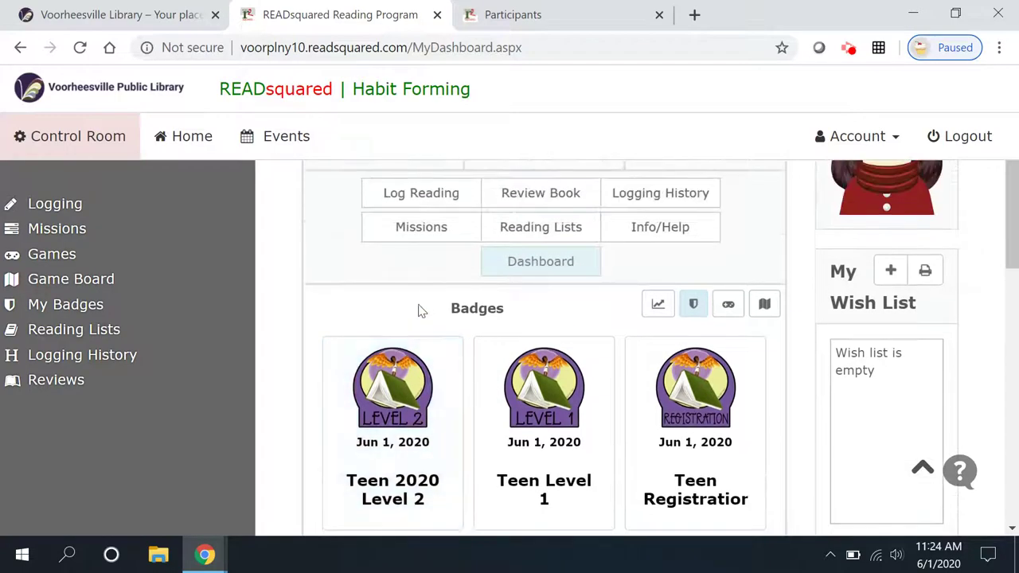
scroll(685, 414, down, 1)
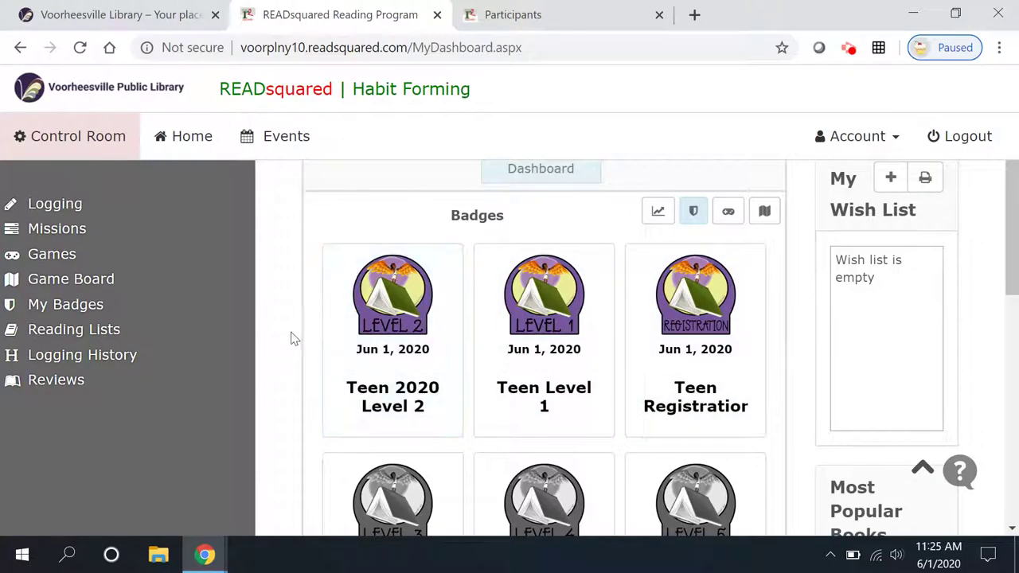
scroll(291, 337, down, 1)
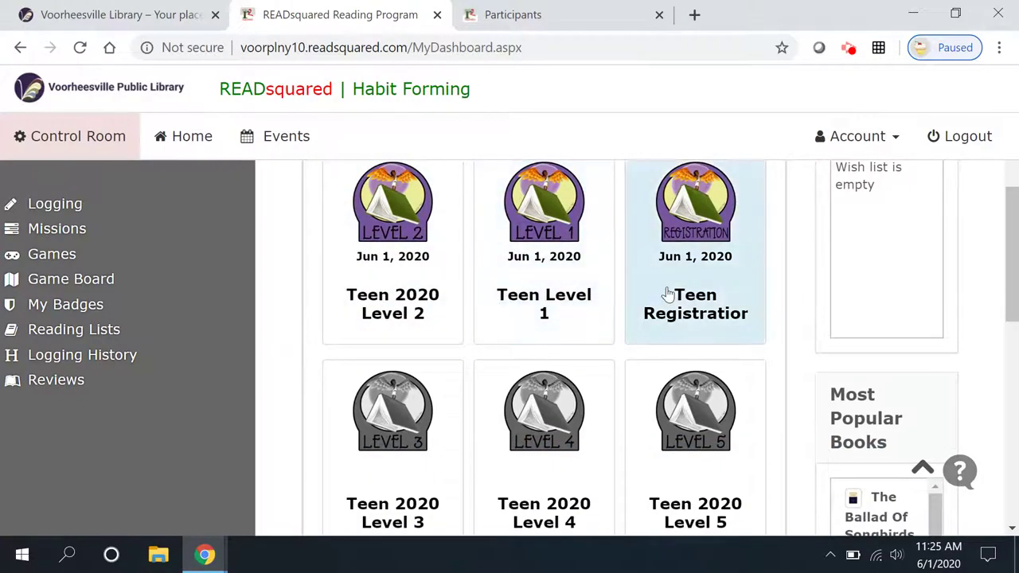
click(72, 238)
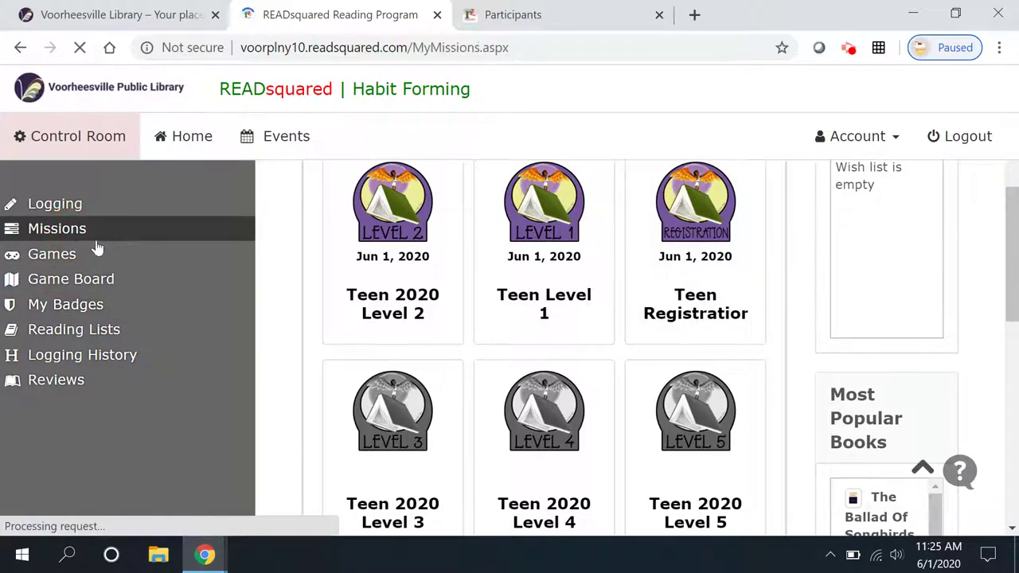
- Browse the teen missions list and open the Reading Without Walls mission
scroll(295, 271, down, 5)
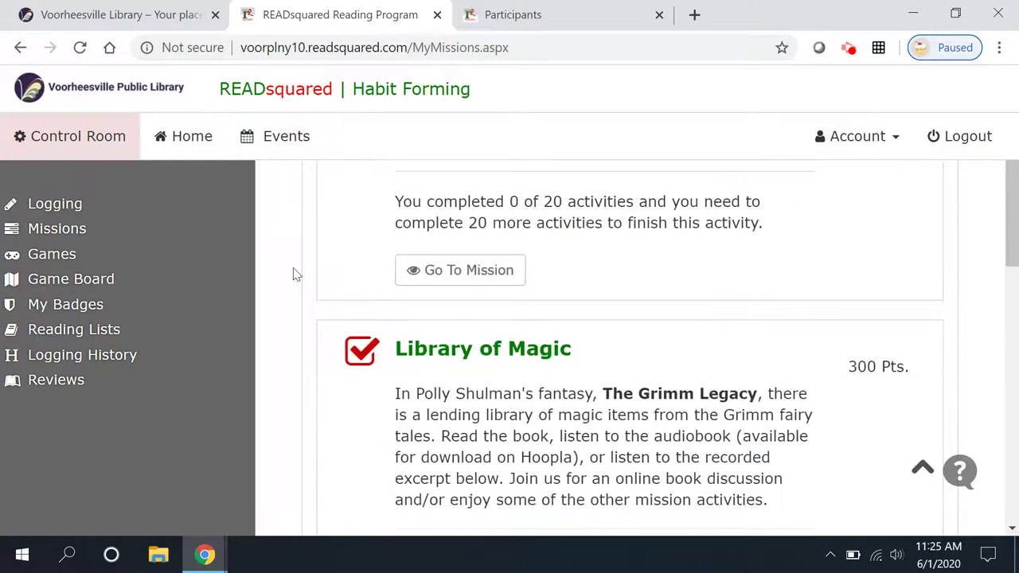
scroll(294, 275, down, 6)
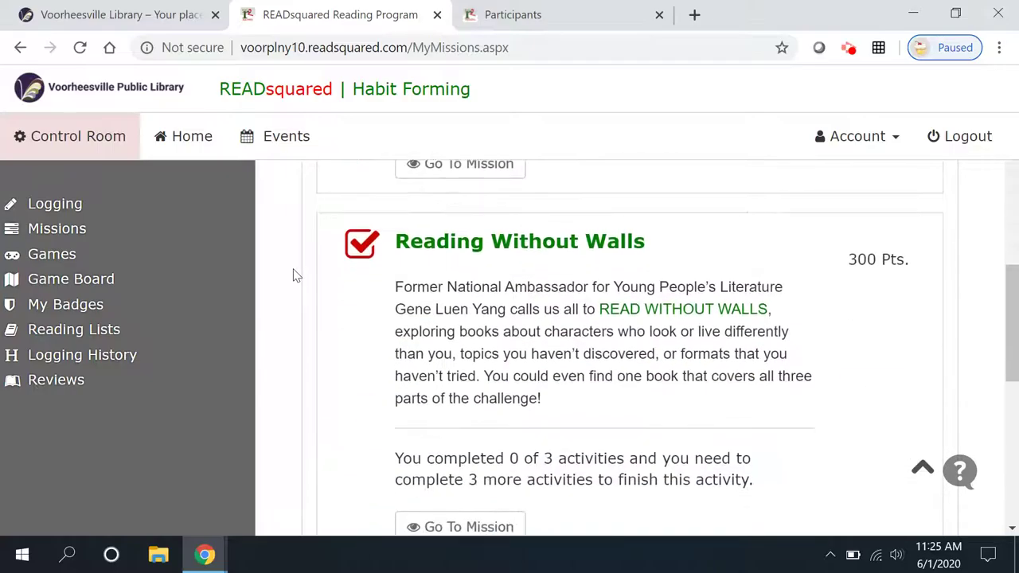
scroll(294, 276, down, 3)
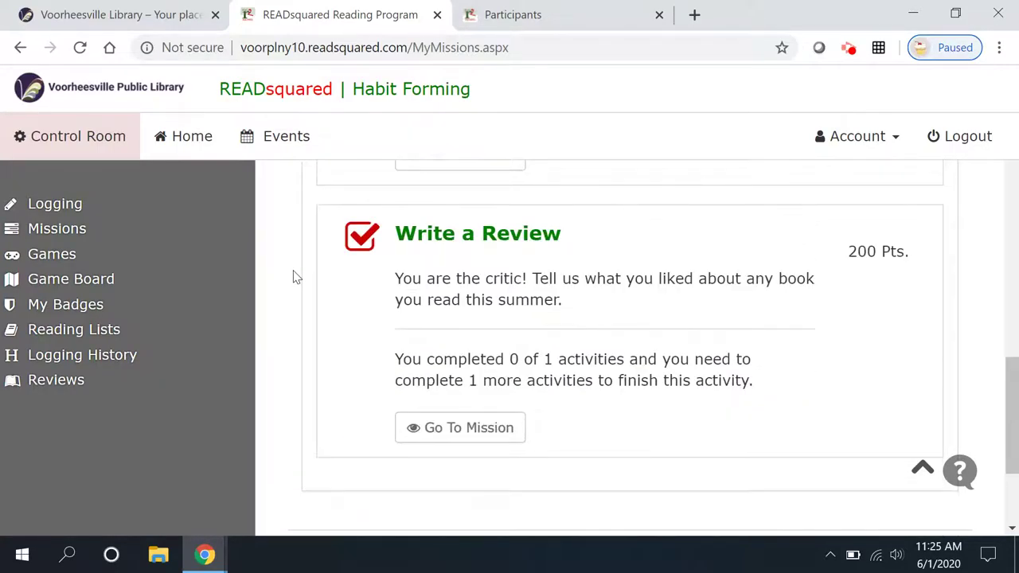
scroll(293, 277, up, 8)
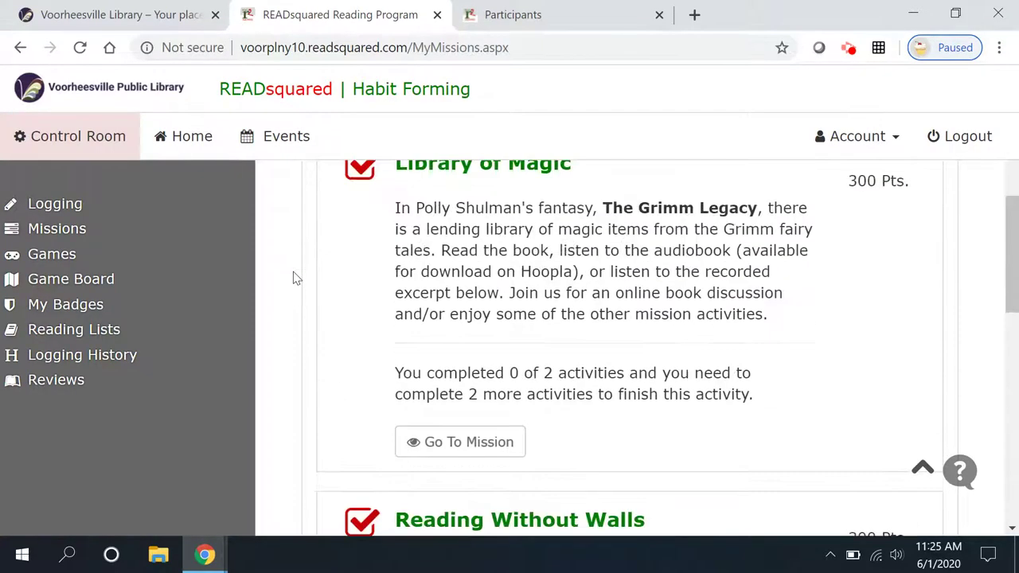
scroll(293, 275, up, 6)
scroll(293, 275, down, 3)
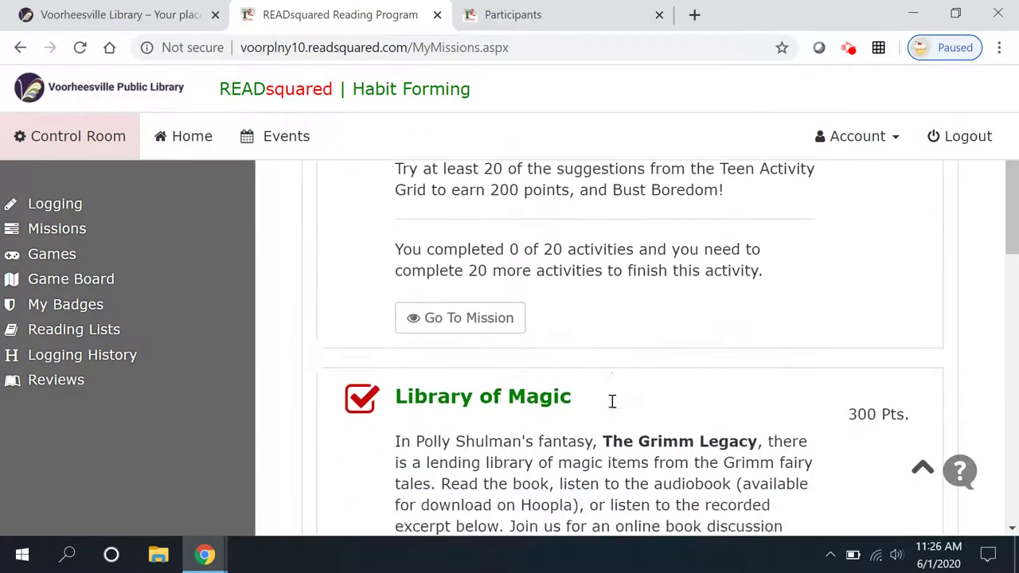
scroll(612, 401, down, 6)
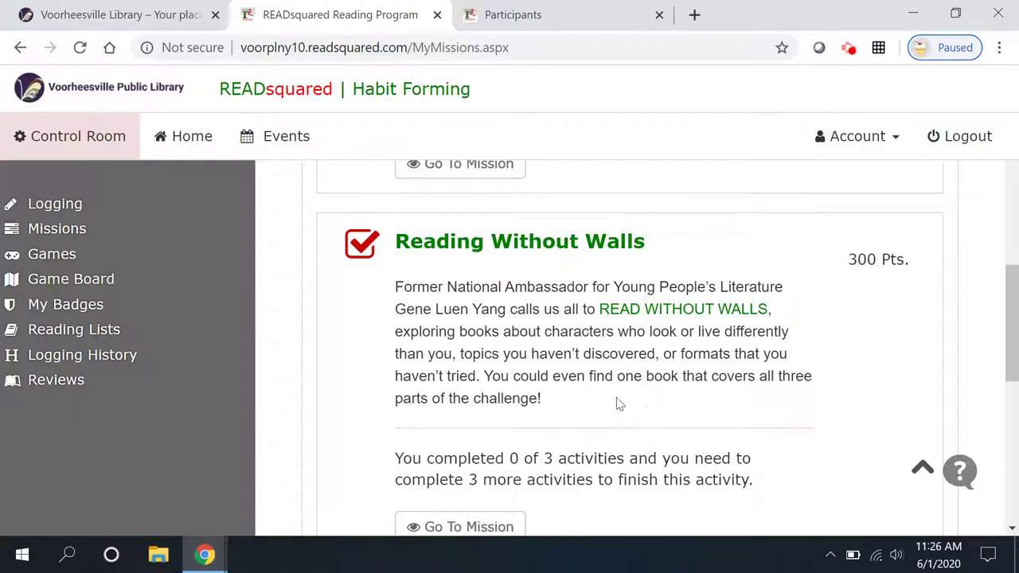
scroll(619, 408, down, 1)
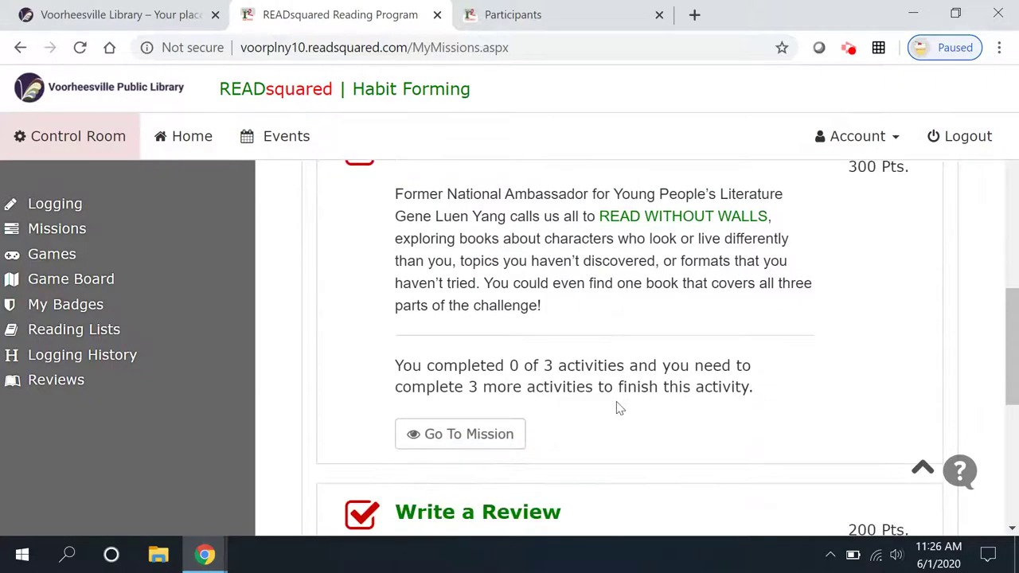
scroll(619, 407, up, 1)
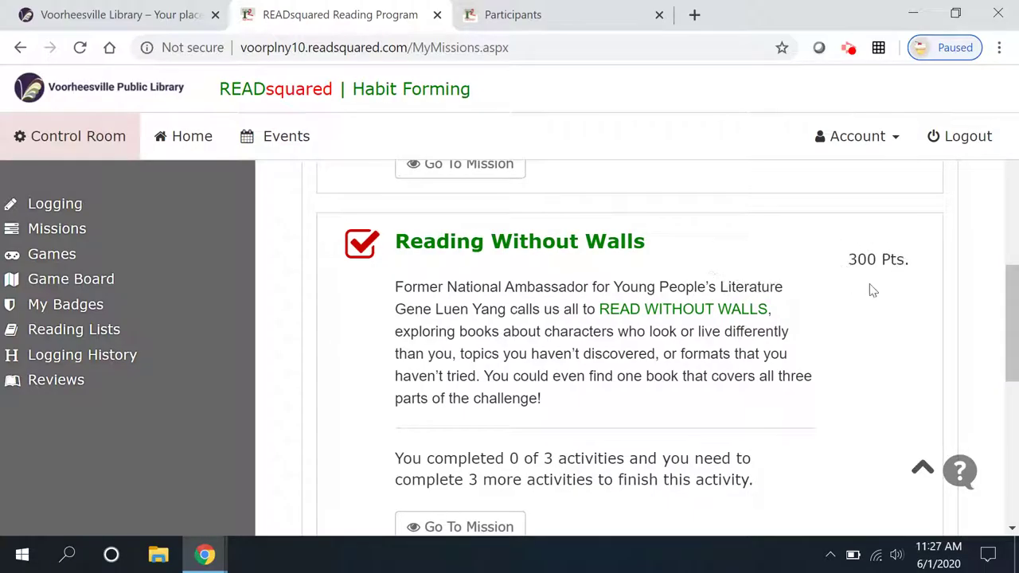
scroll(717, 374, down, 1)
click(489, 437)
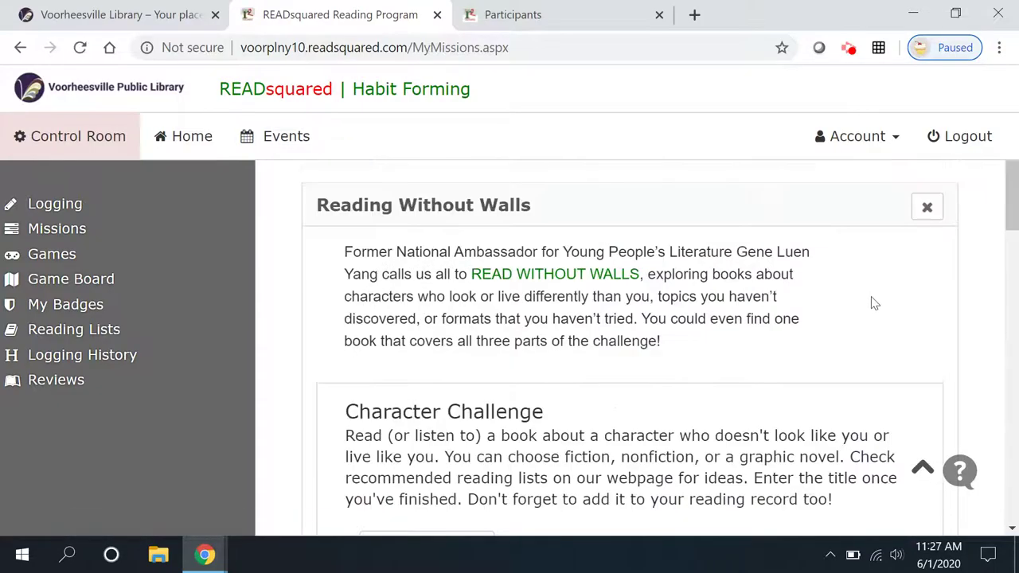
- Bring up the Complete Activity form for the Reading Without Walls Character Challenge
scroll(874, 304, down, 2)
scroll(828, 302, down, 1)
scroll(737, 291, up, 1)
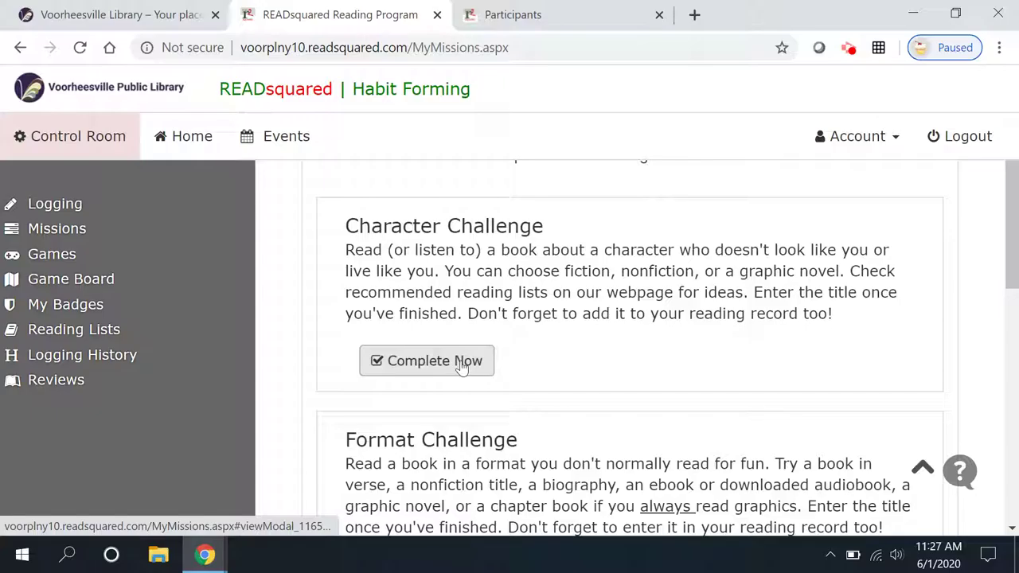
click(461, 362)
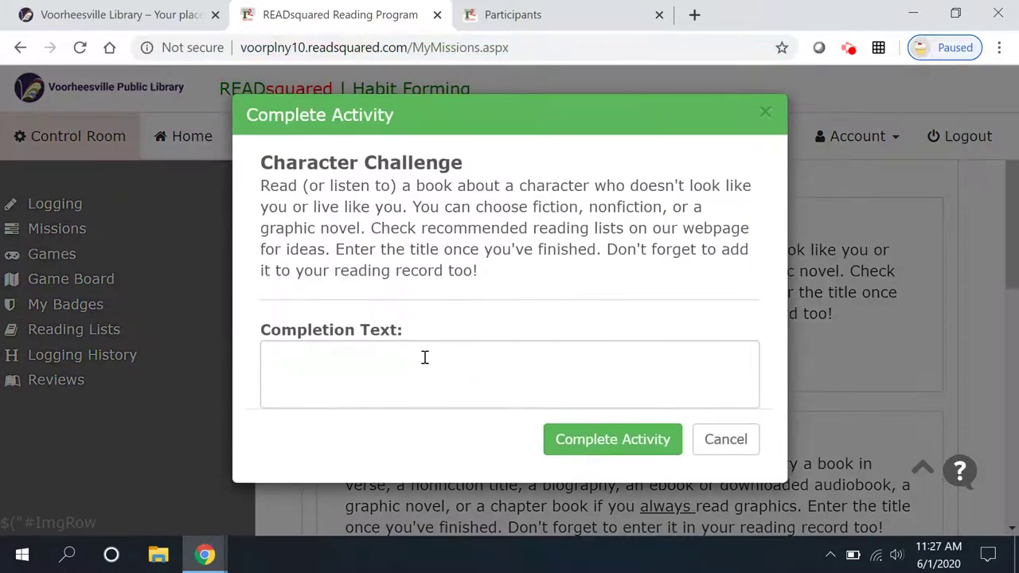
- Submit the Character Challenge with completion text 'Insignificant Events in the Life ofo a Catus'
click(424, 358)
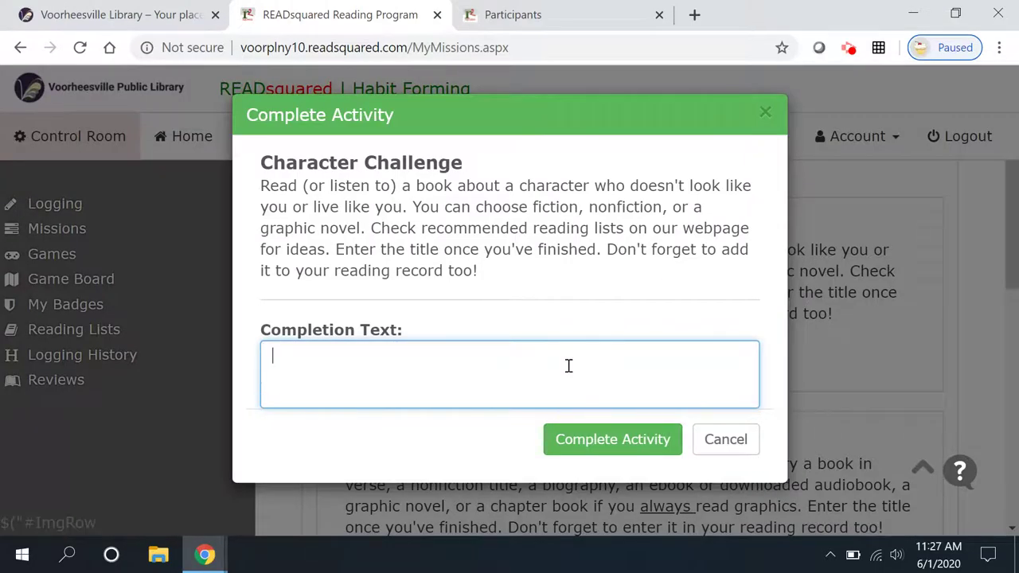
text(Insignificant)
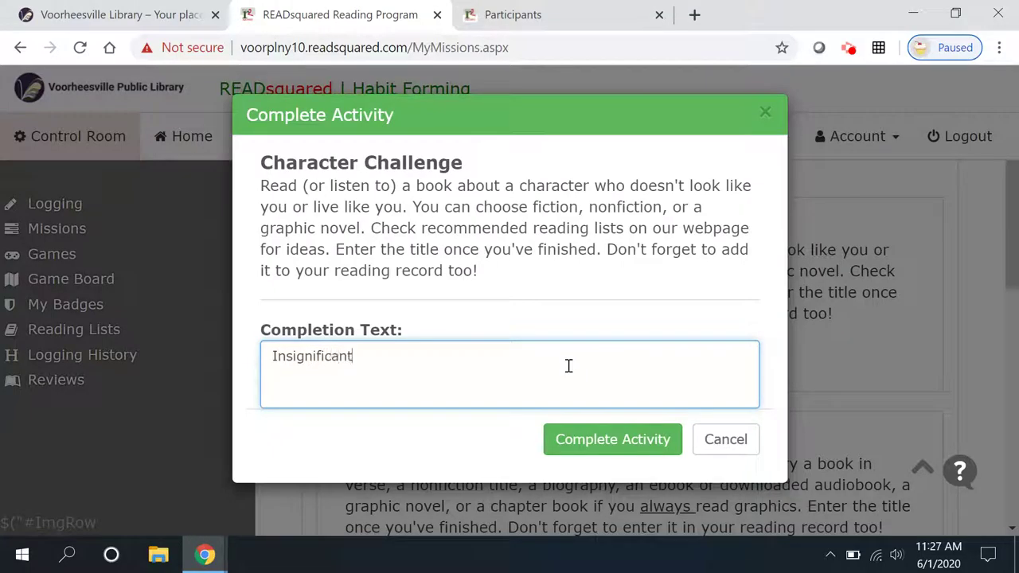
text( Events in the Lif)
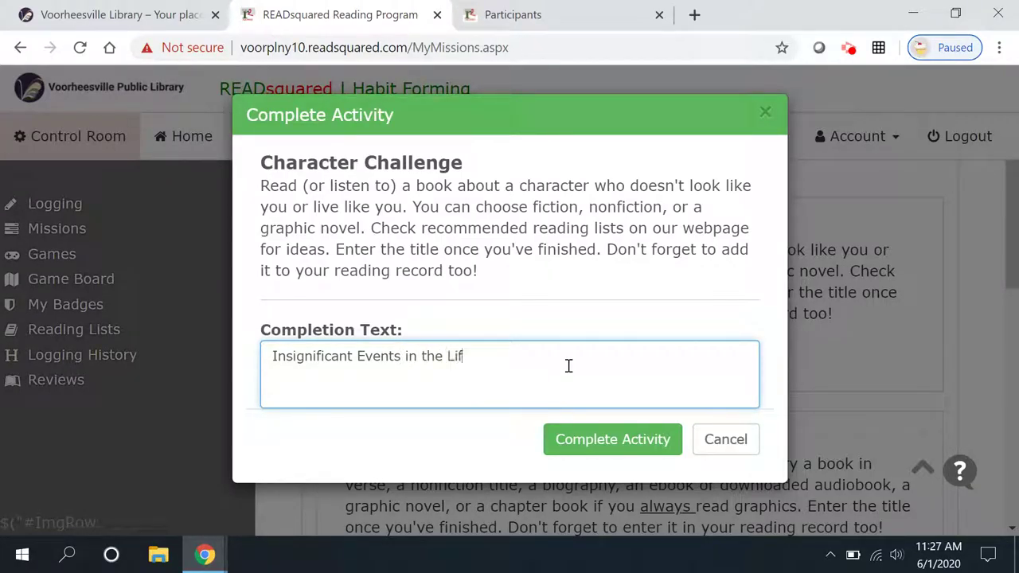
text(e )
text(of)
text(o)
text( a Ca)
text(tus)
click(624, 447)
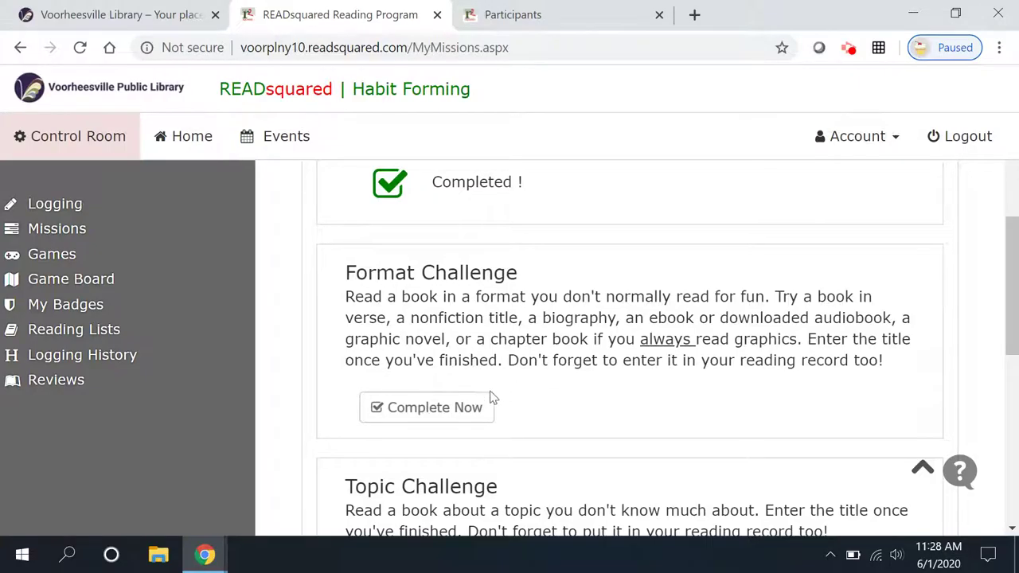
- Complete the Format Challenge with 'Lumberjanes: bewareth e Kitten Holy! The first graphic novel that I read online using Hoopla!'
click(452, 414)
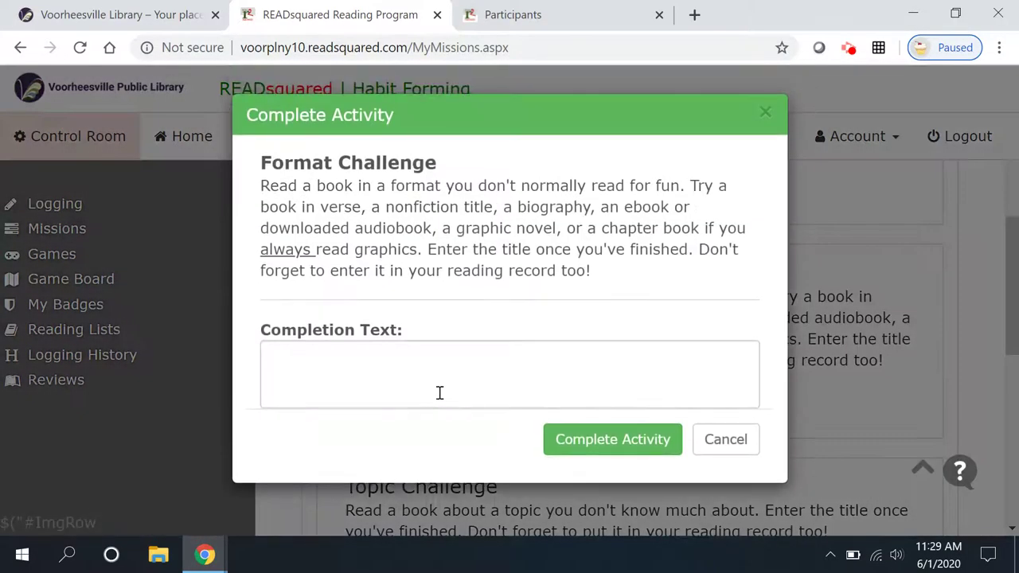
click(410, 355)
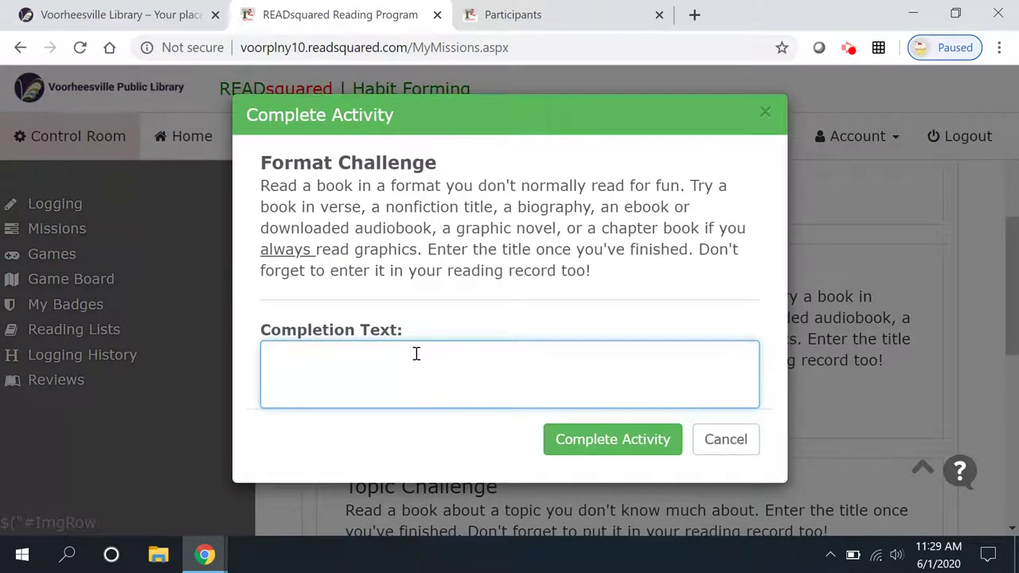
text(Lumberjanes)
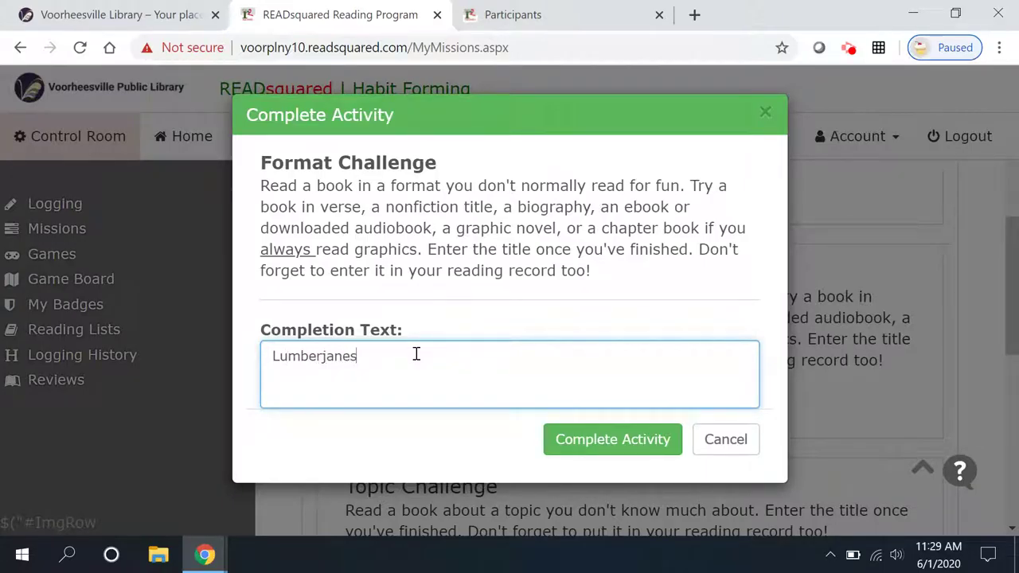
text(: bewareth e Ki)
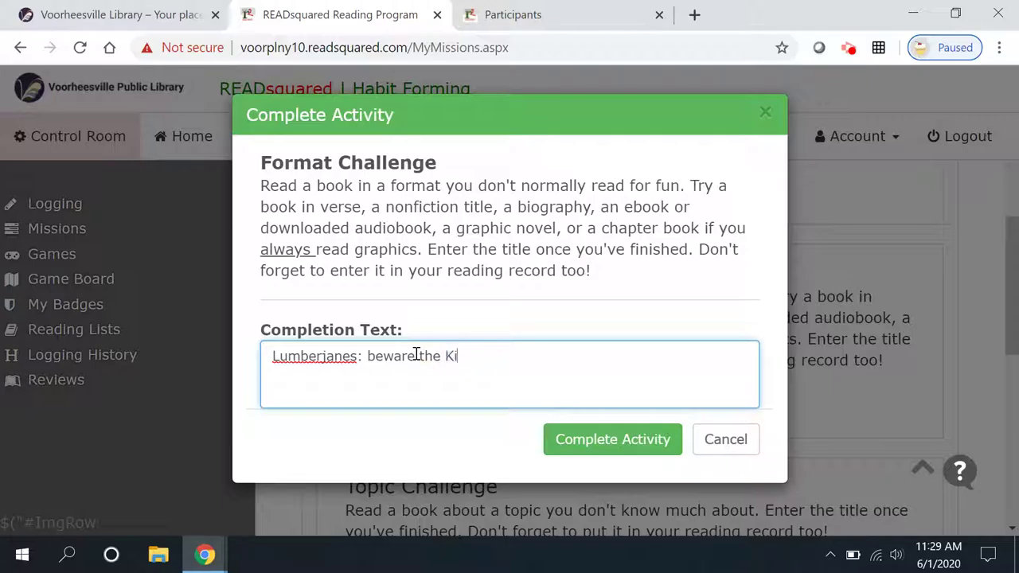
text(tten Holy)
text(! The first)
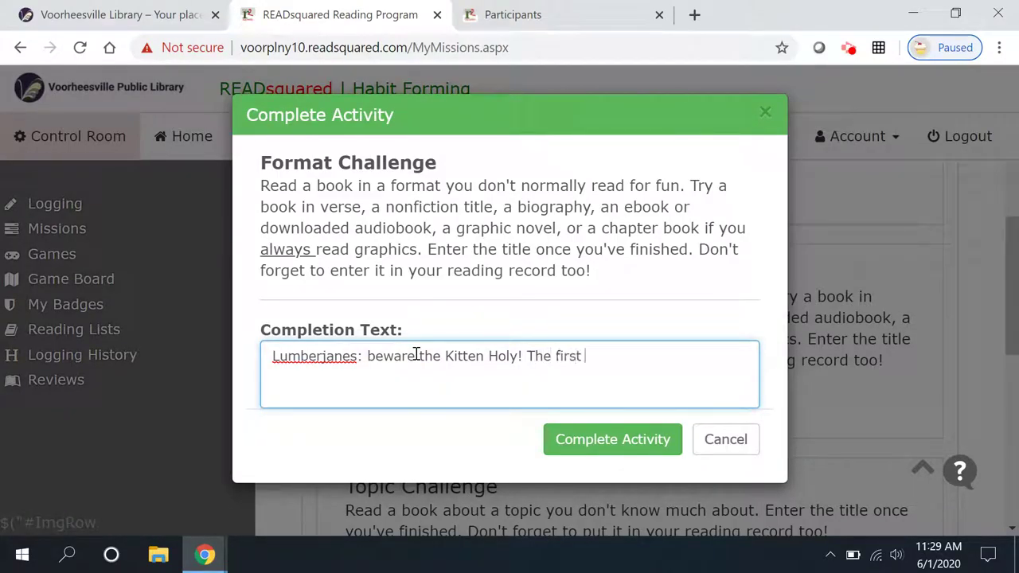
text( graphic novel )
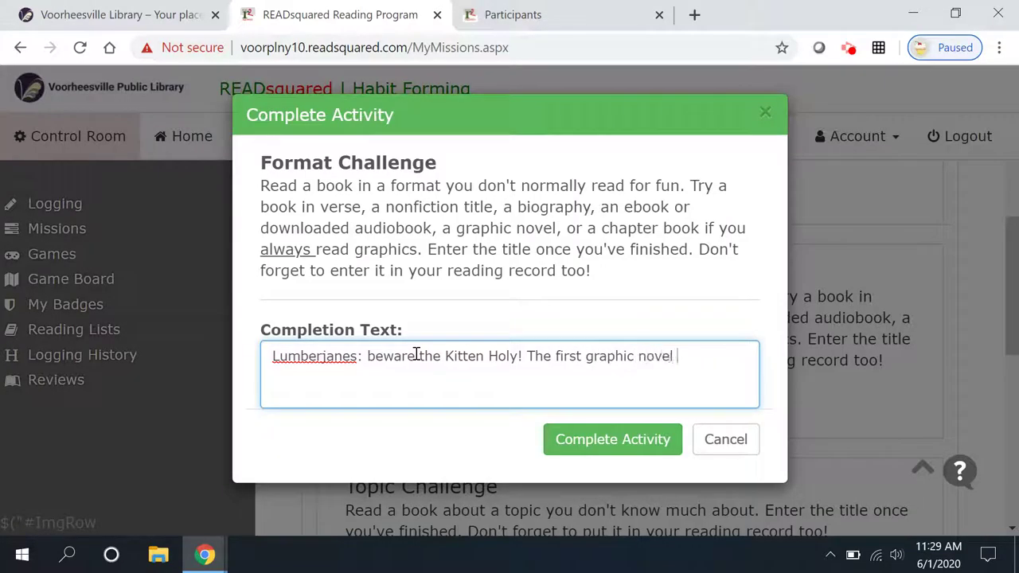
text(that I read online)
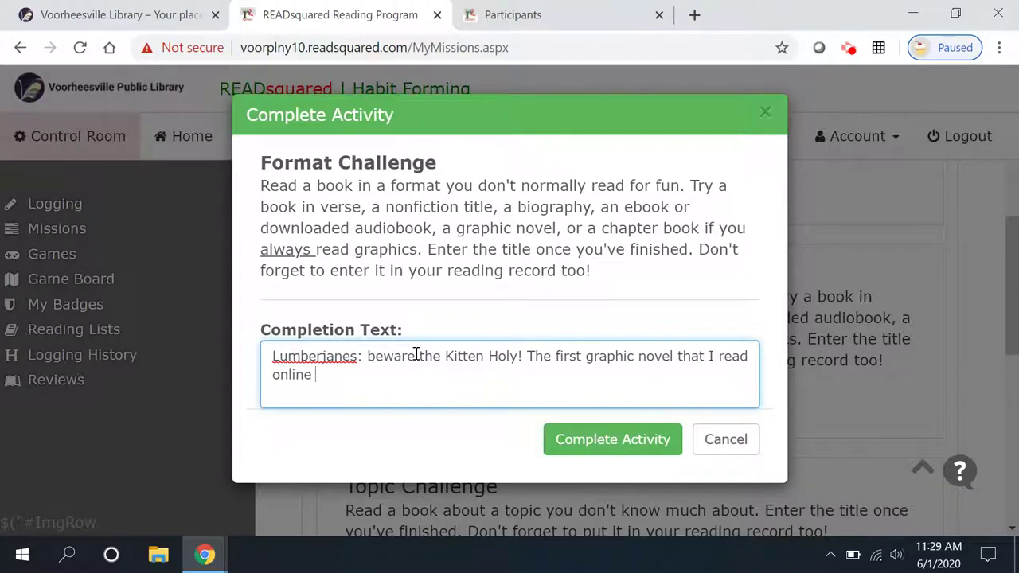
text( using Hoopla!)
click(630, 442)
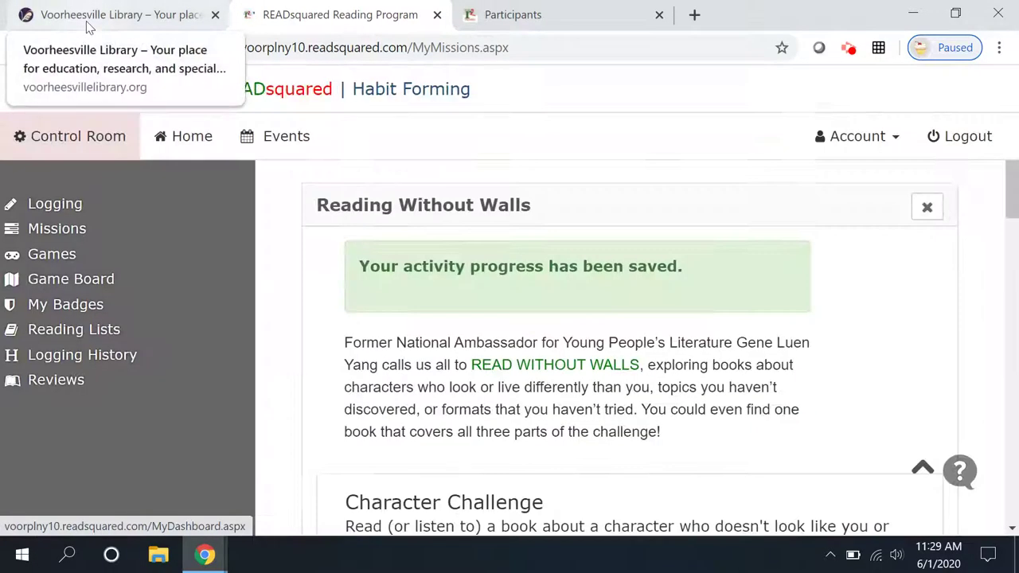
- Open the Voorheesville Library's Digital Borrowing page from the library tab
click(88, 26)
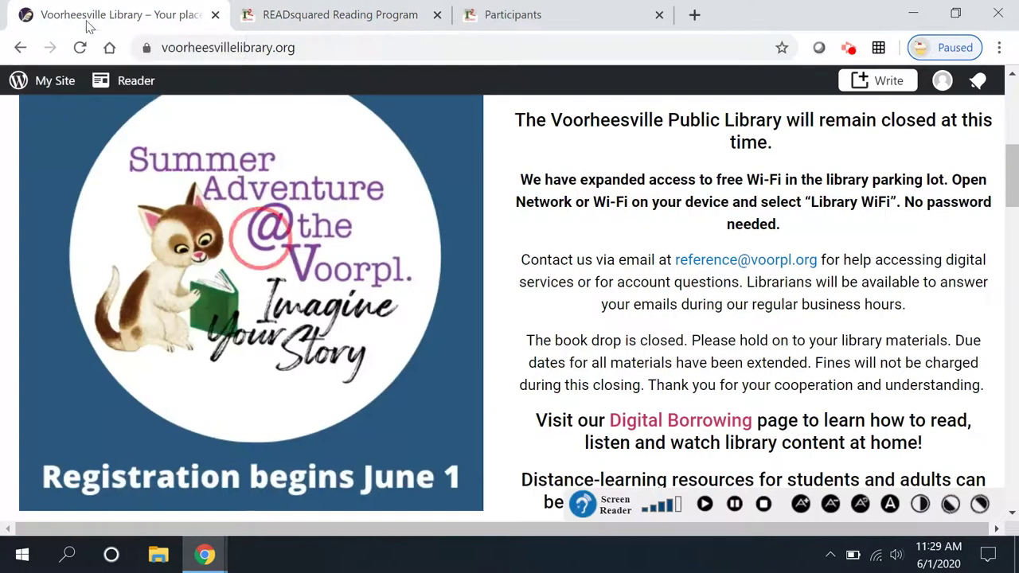
scroll(387, 230, down, 7)
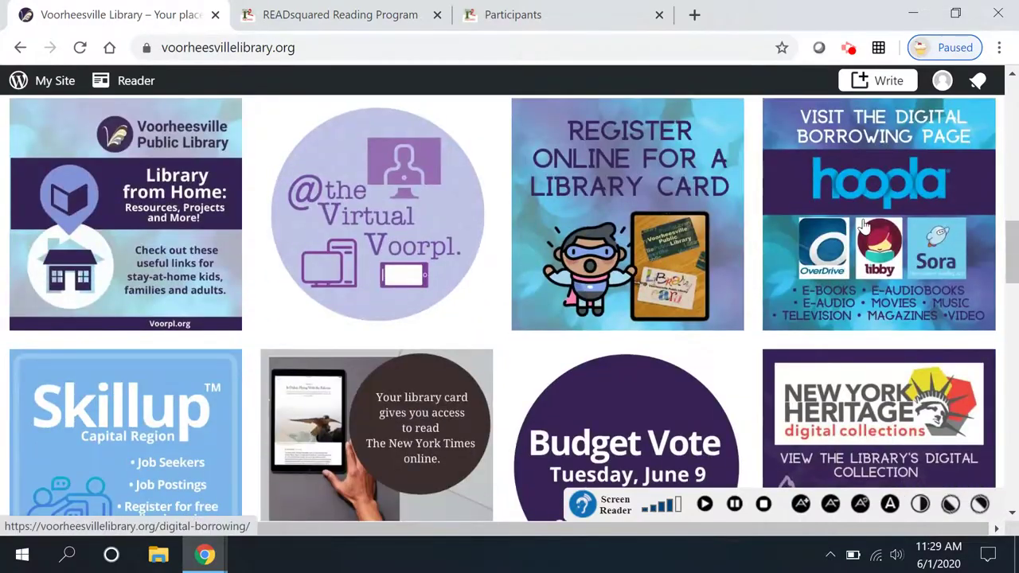
click(838, 202)
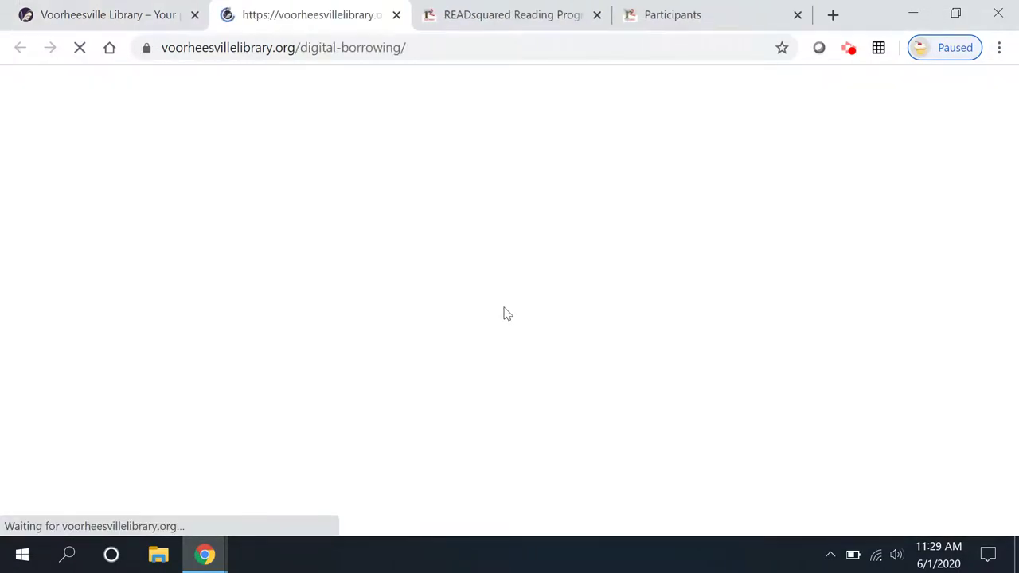
- Open the Hoopla site in a new tab, then return to the READsquared mission page
scroll(509, 342, down, 3)
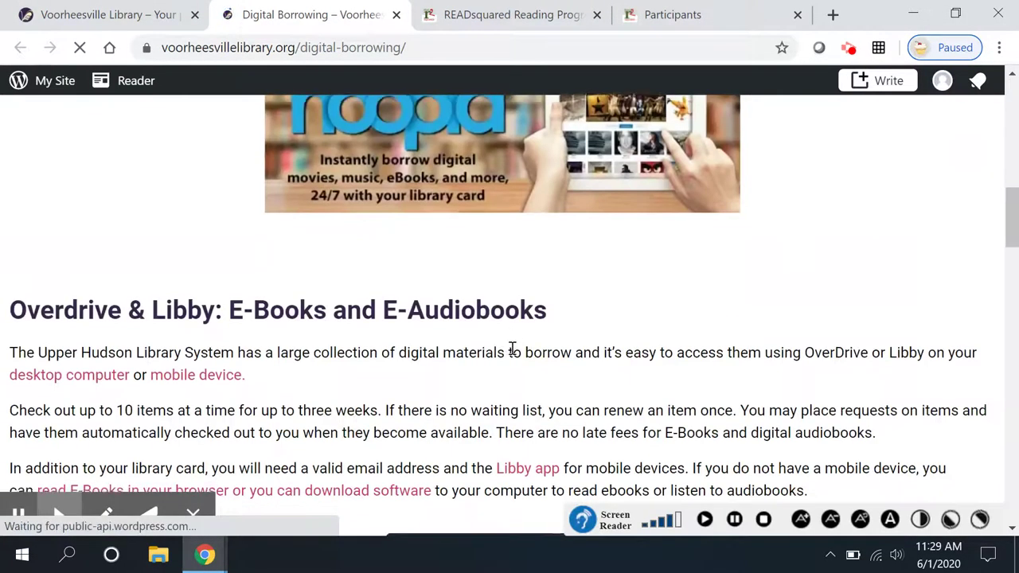
scroll(493, 271, up, 2)
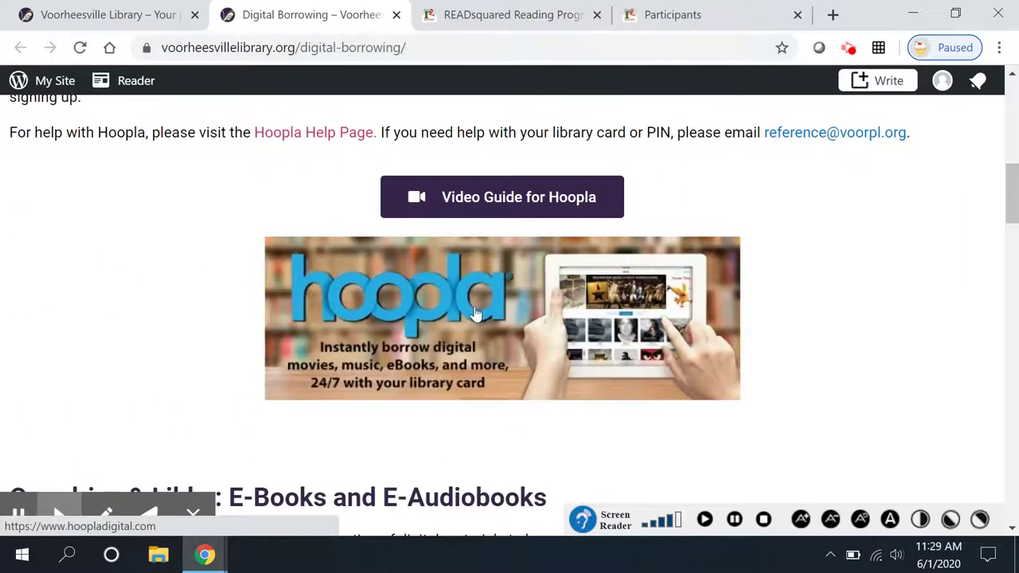
click(480, 306)
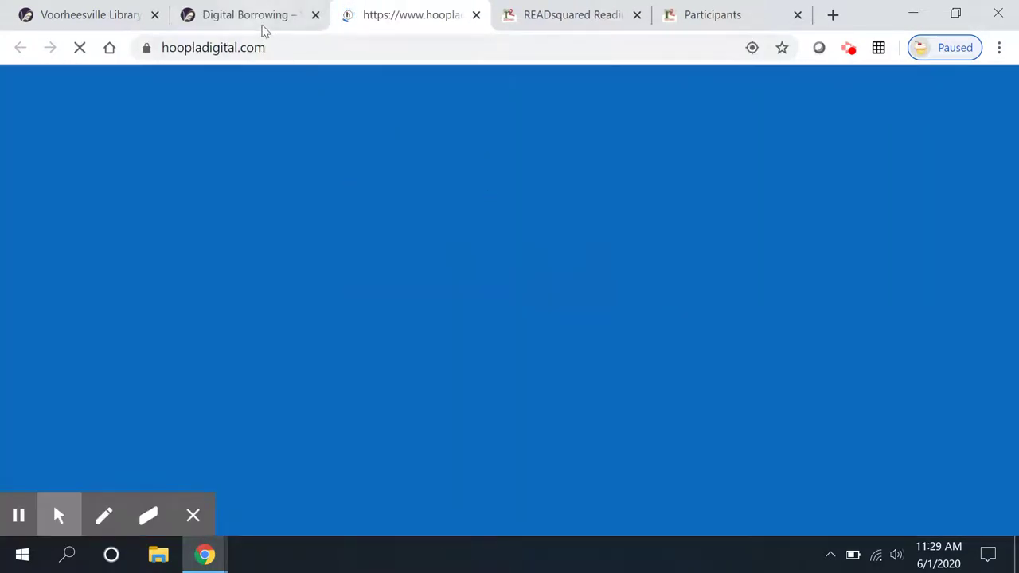
key(ctrl+Tab)
drag(1010, 191, 1017, 288)
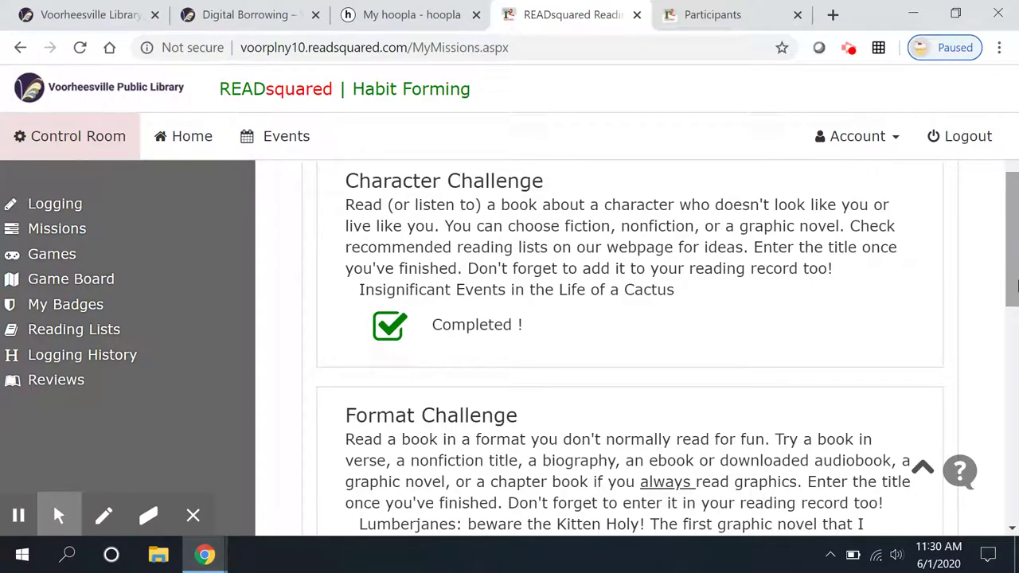
scroll(871, 297, down, 1)
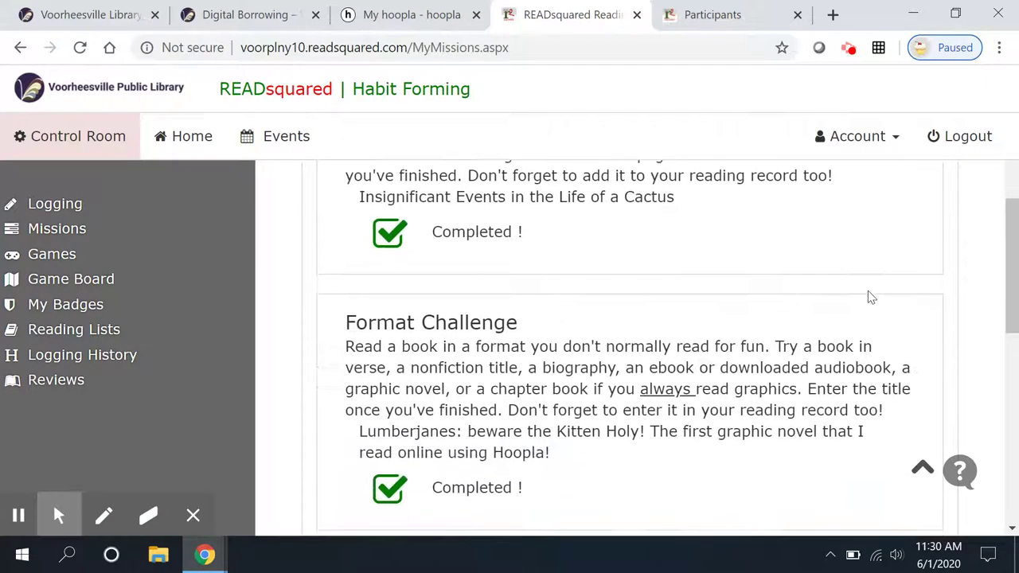
scroll(693, 497, down, 2)
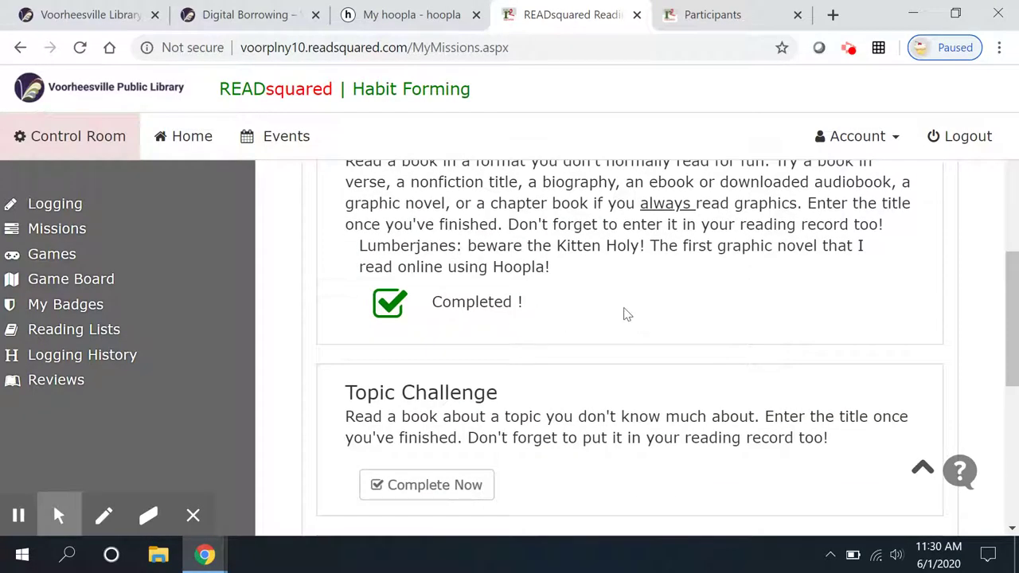
scroll(645, 403, up, 1)
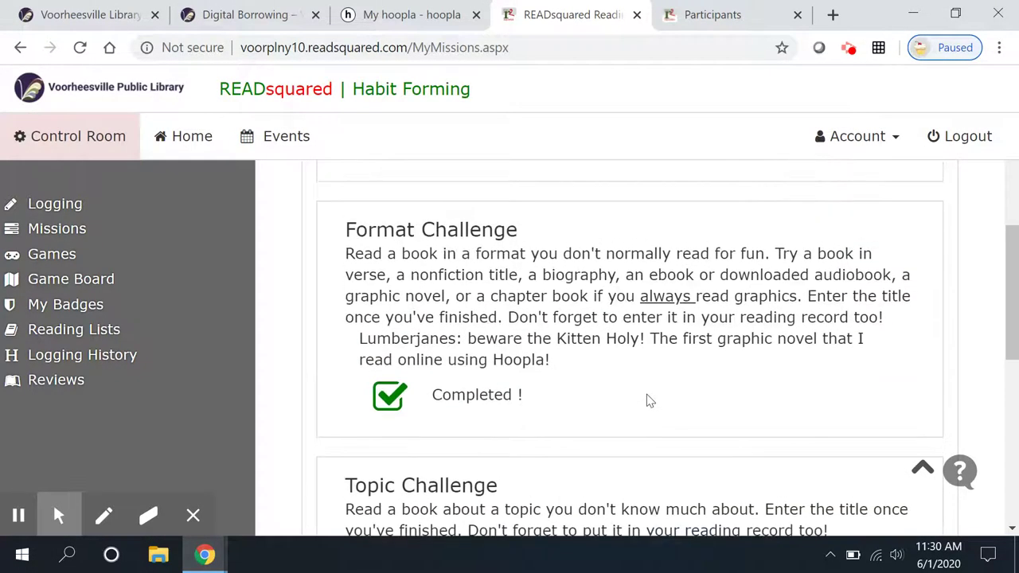
scroll(646, 400, down, 2)
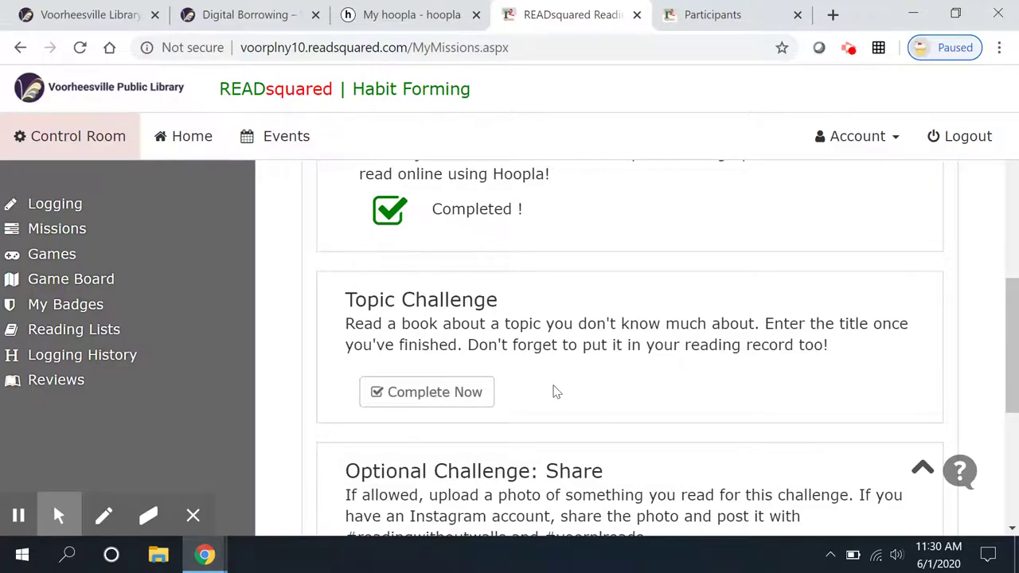
scroll(571, 370, down, 3)
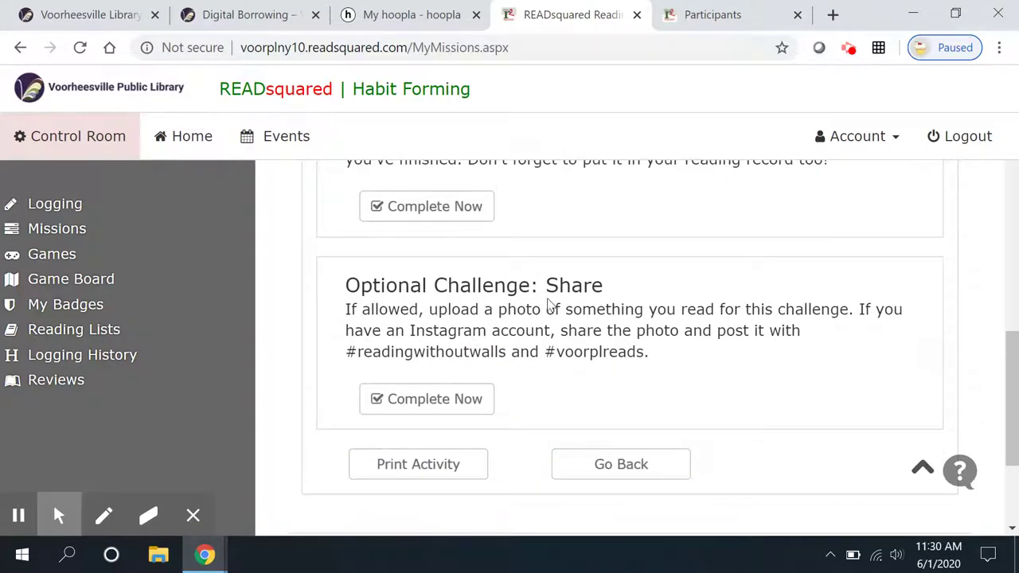
click(470, 400)
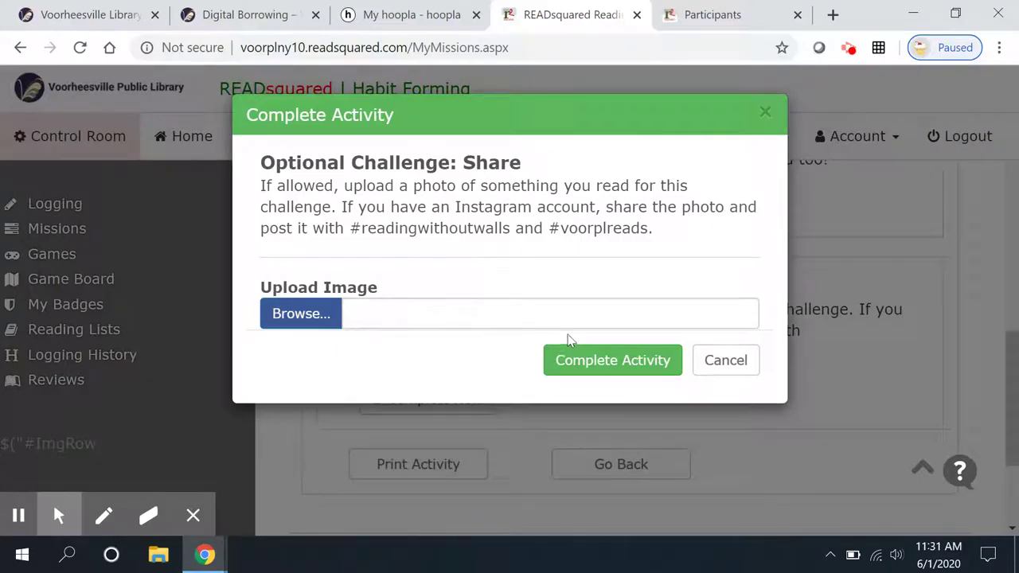
click(722, 364)
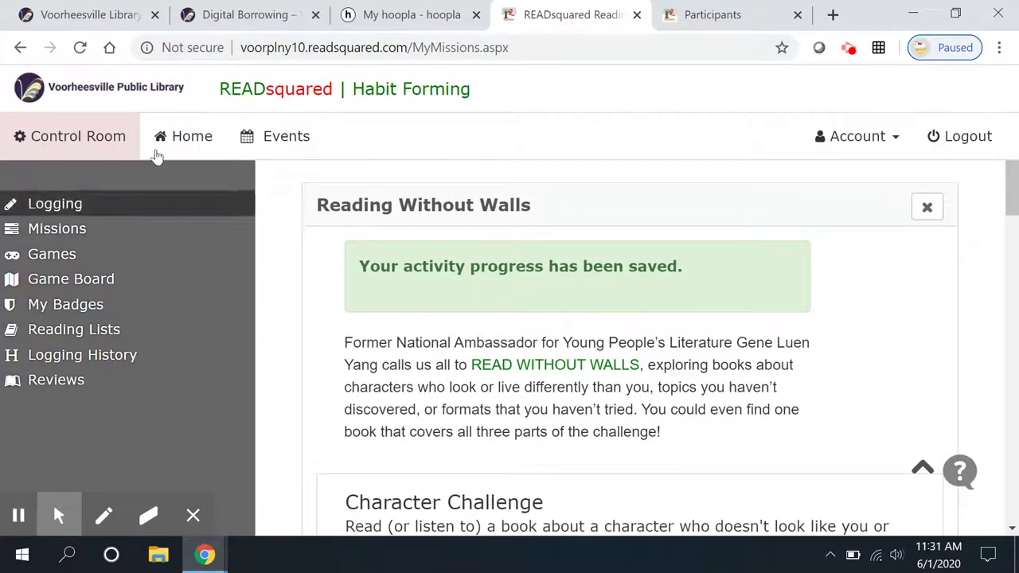
- Look over the reading games list and the reading game board
click(69, 261)
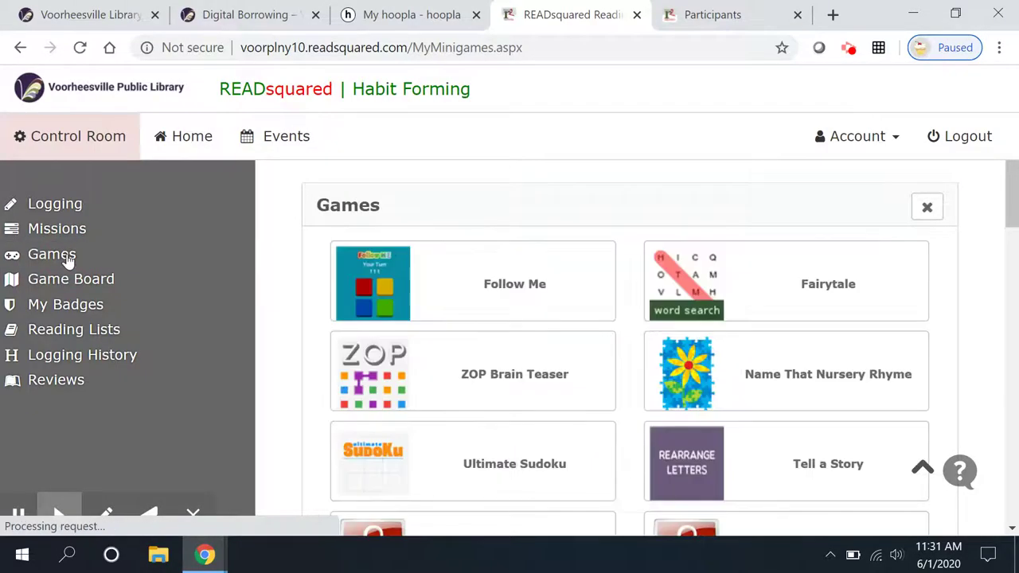
scroll(740, 334, down, 6)
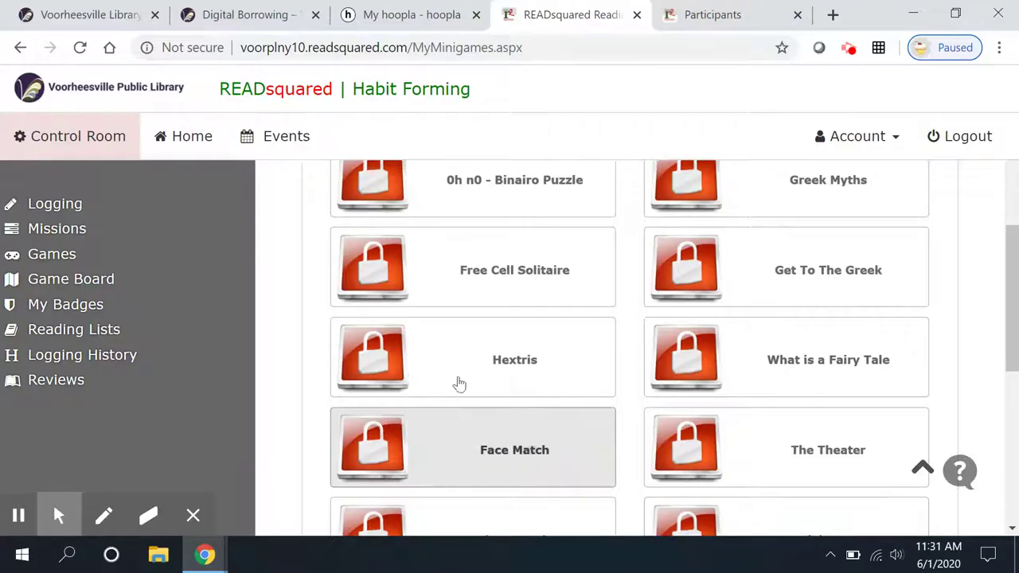
scroll(334, 297, up, 5)
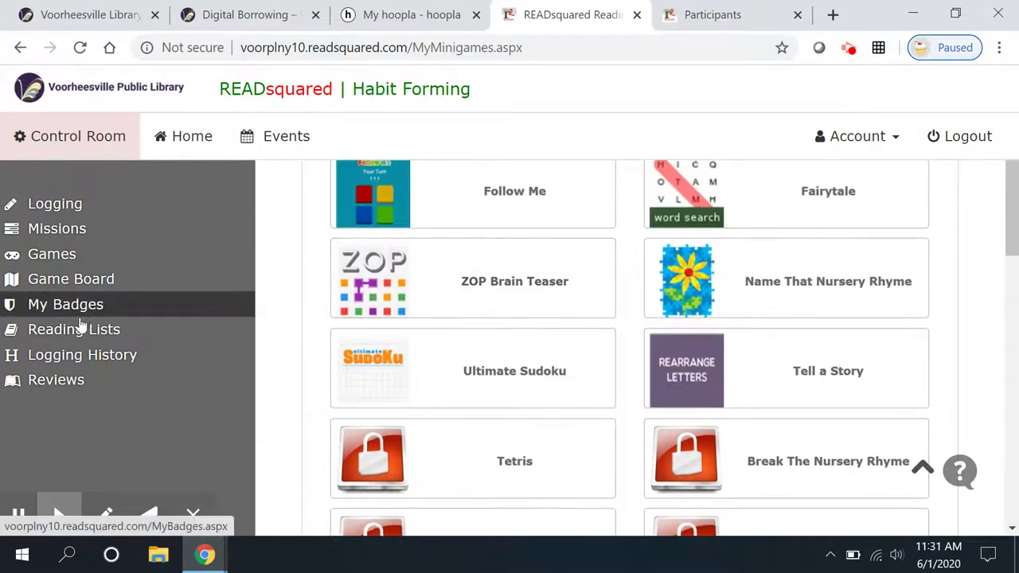
click(90, 286)
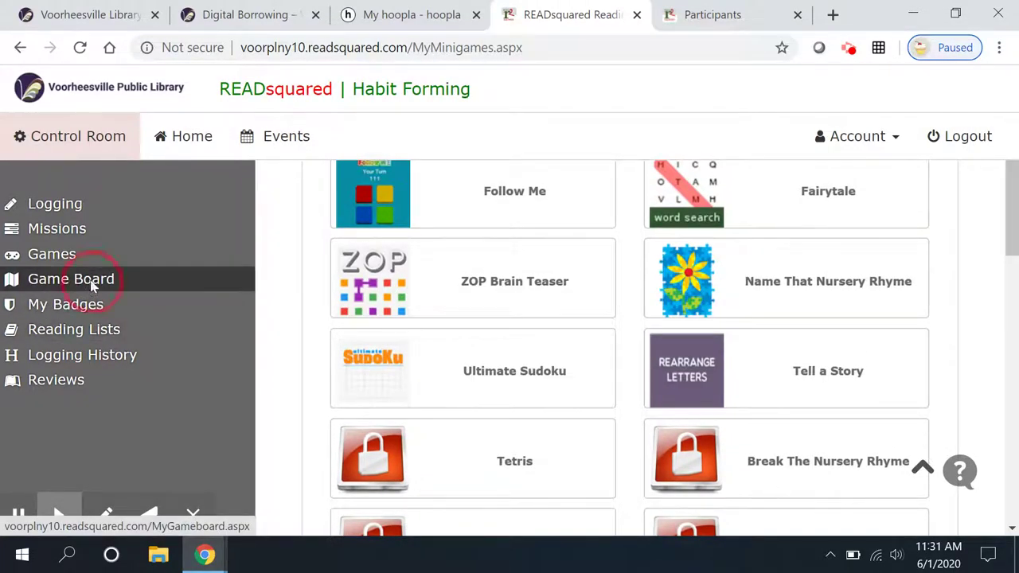
scroll(393, 299, down, 1)
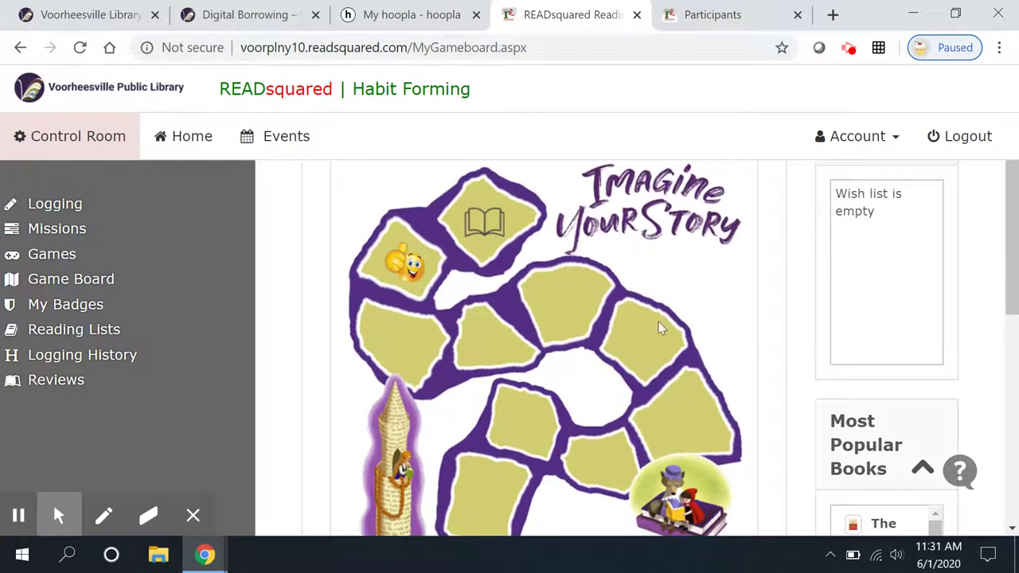
- Review all earned teen badges on My Badges, then go to Reading Lists
click(98, 306)
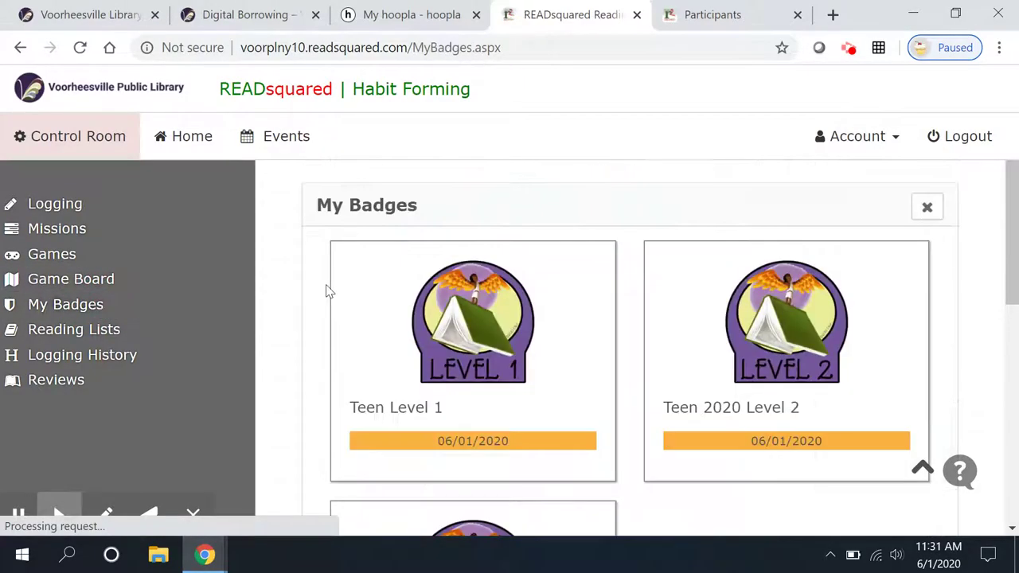
scroll(450, 316, down, 2)
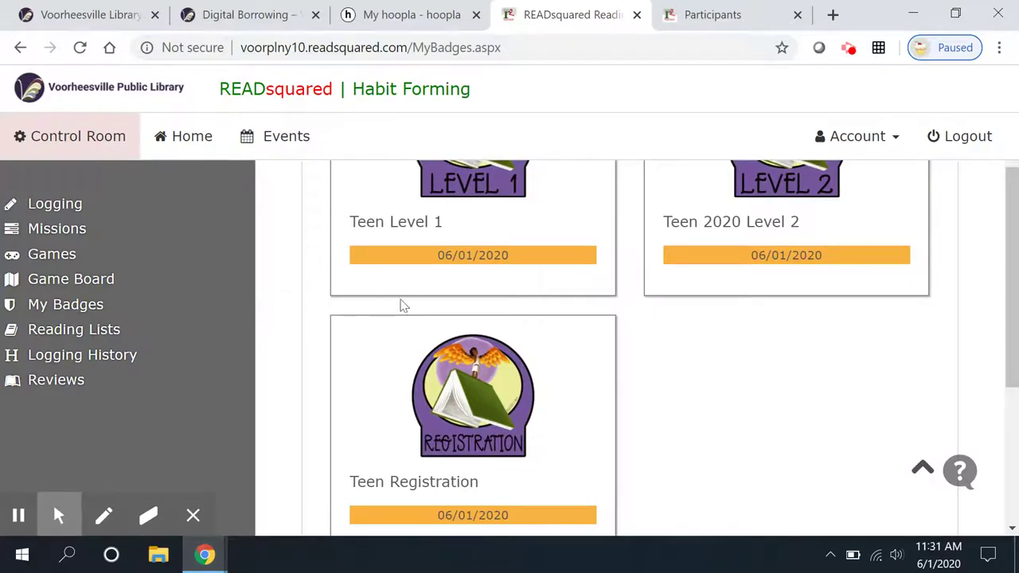
click(56, 339)
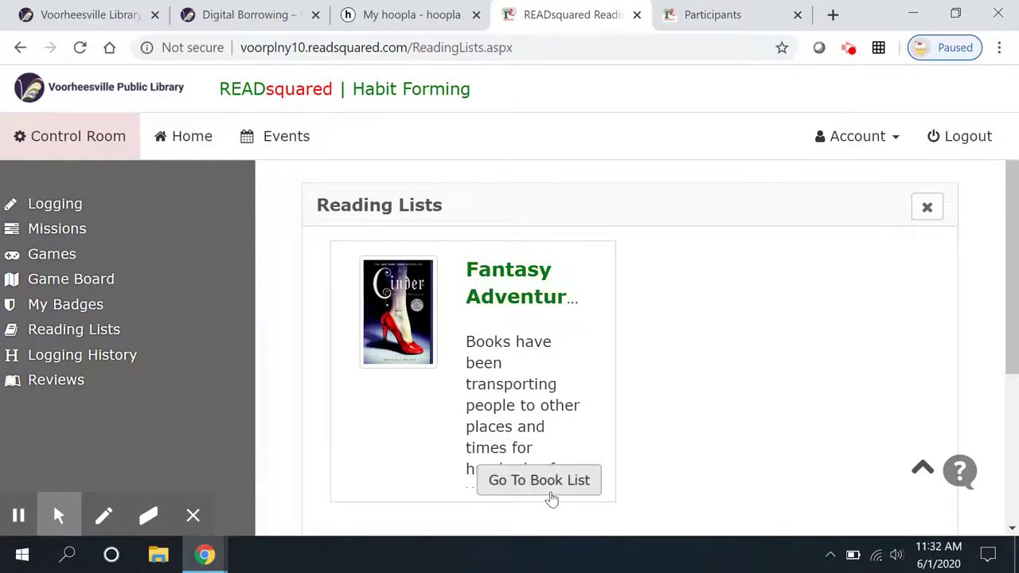
- Open the Fantasy Adventures list and scroll past Cinder, Beastly, Jackaby and Stardust to The Grimm Legacy
click(549, 482)
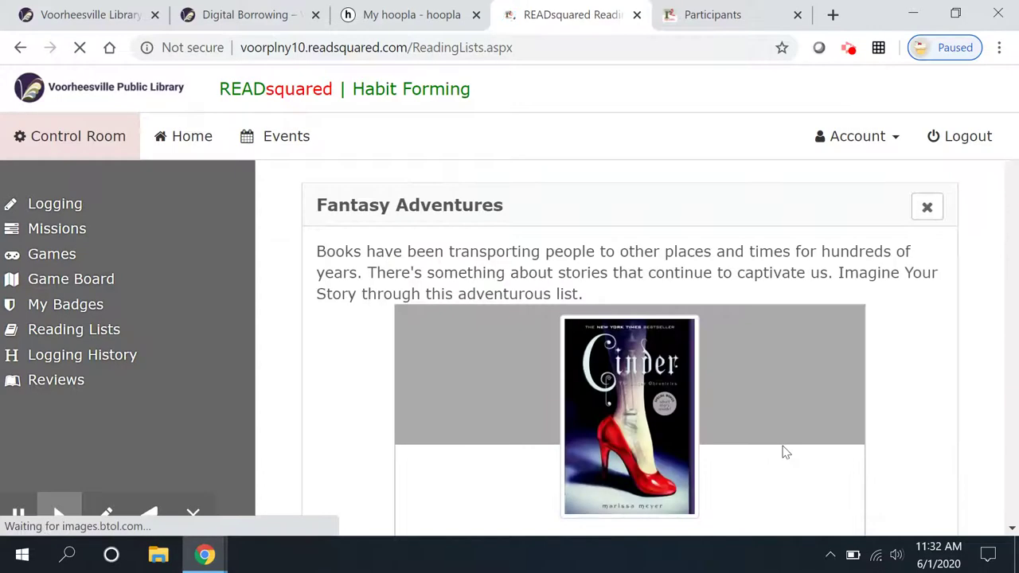
scroll(809, 428, down, 2)
scroll(807, 435, down, 7)
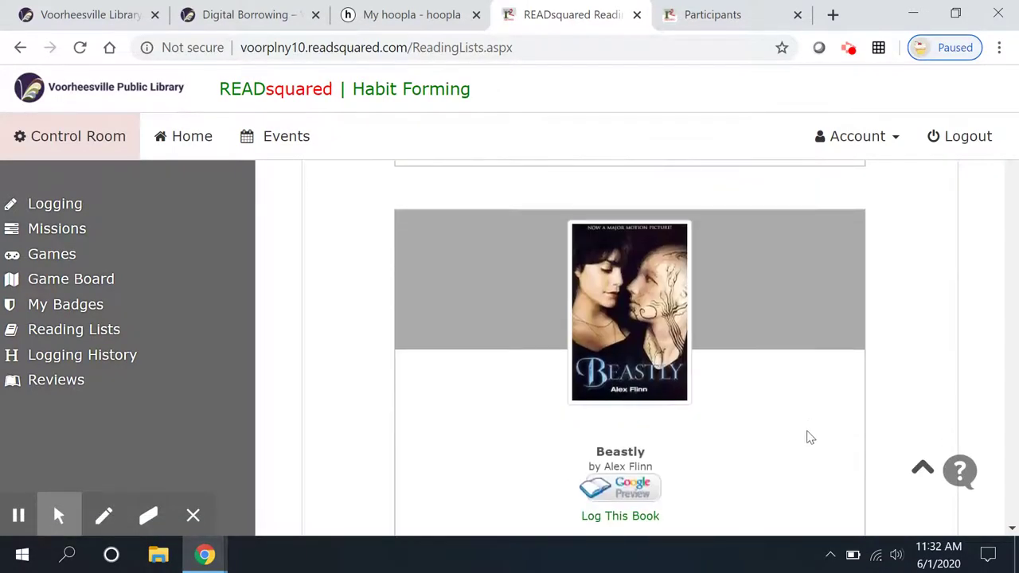
scroll(799, 434, down, 9)
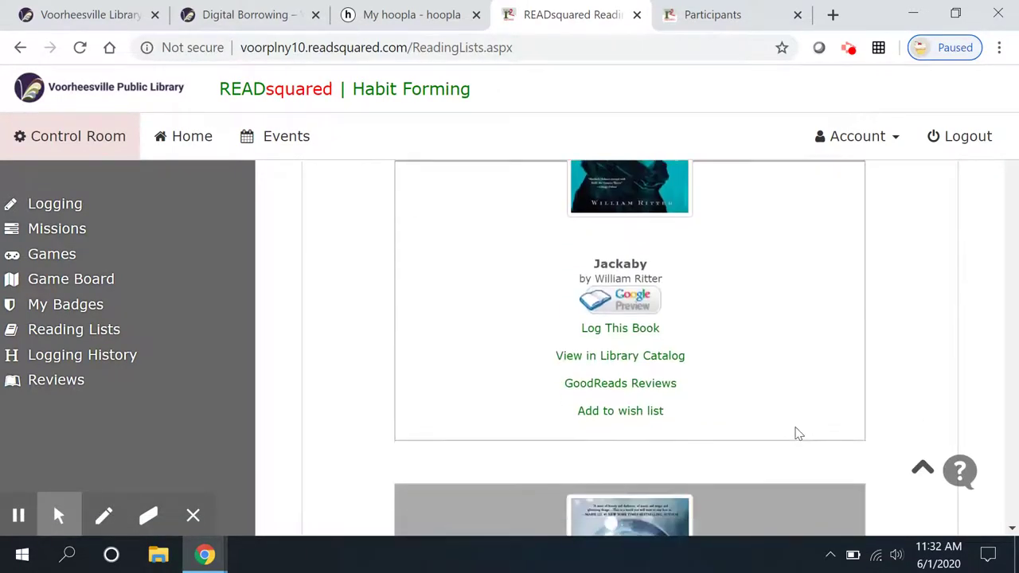
scroll(798, 433, down, 10)
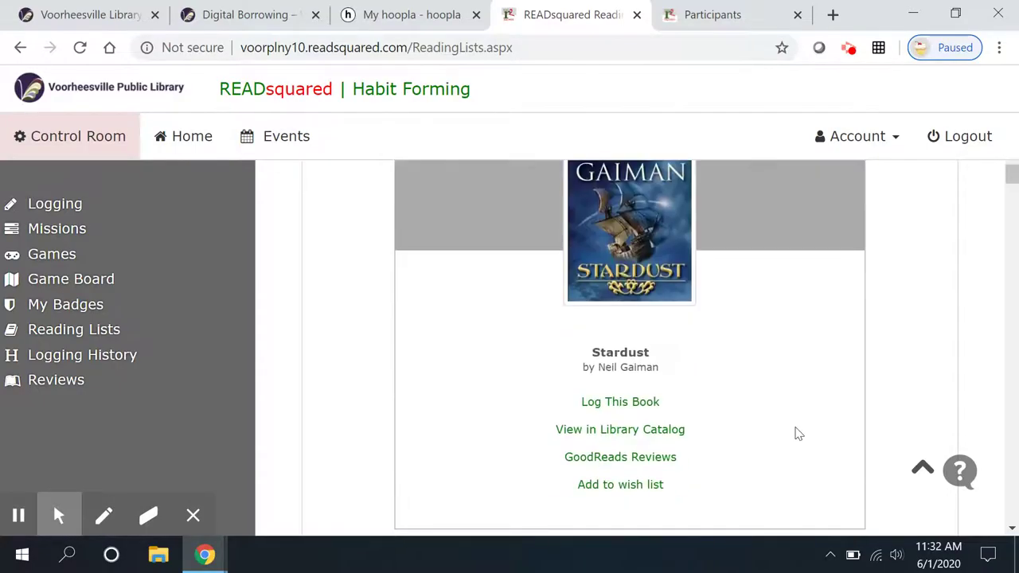
scroll(798, 434, down, 4)
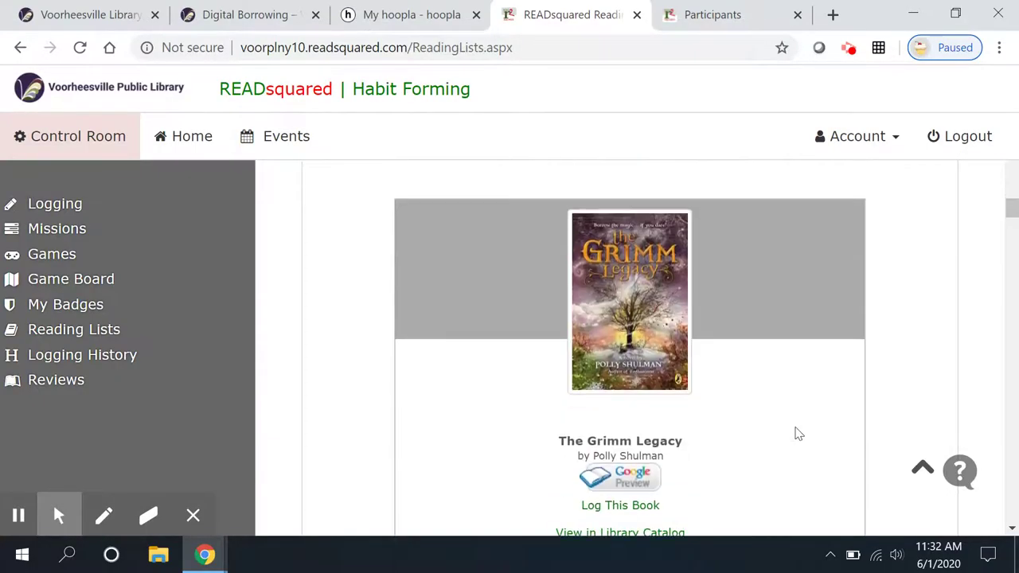
scroll(798, 434, down, 2)
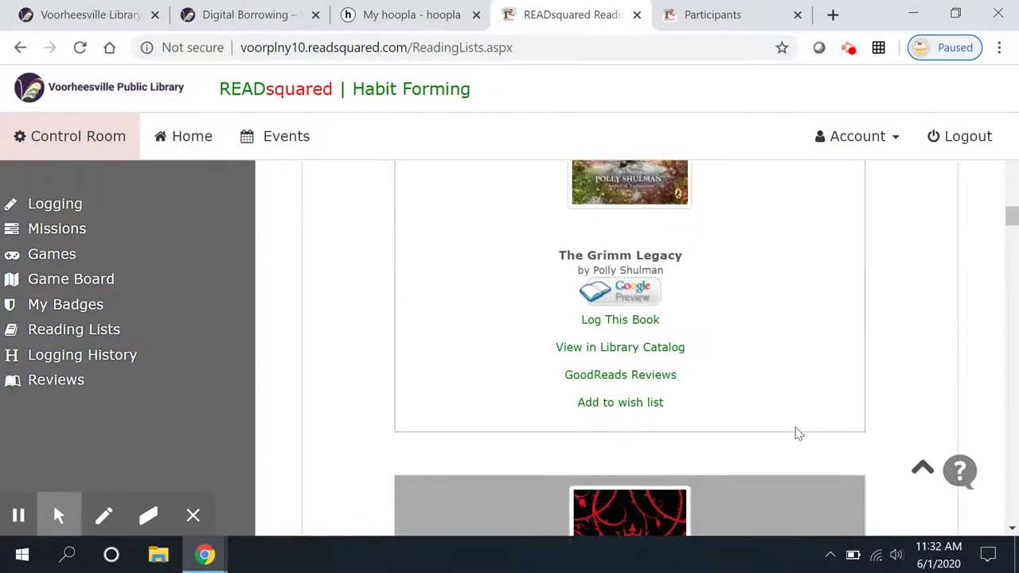
- Look up The Grimm Legacy in the UHLS Encore catalog and open its full record
click(645, 351)
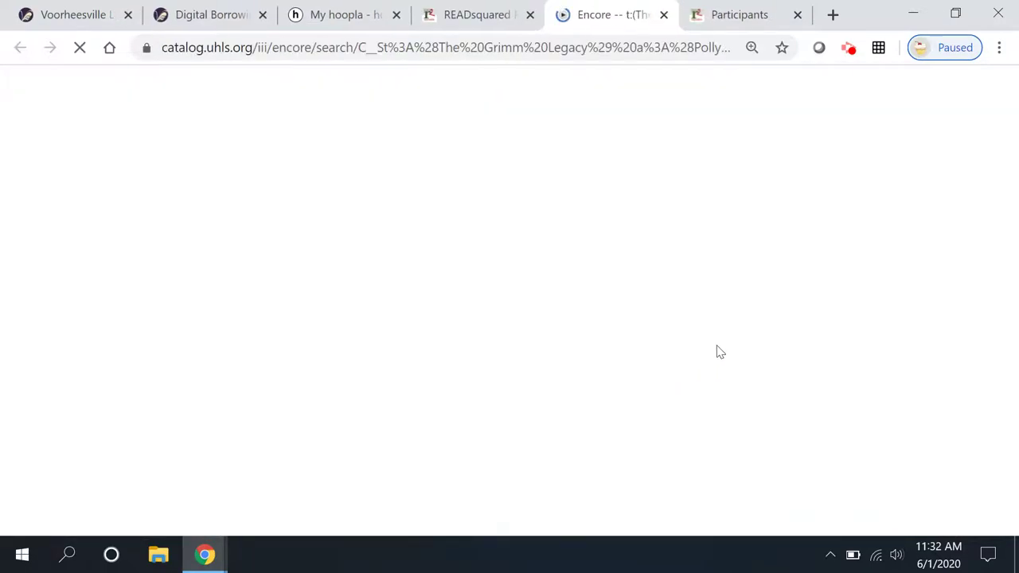
scroll(477, 374, down, 5)
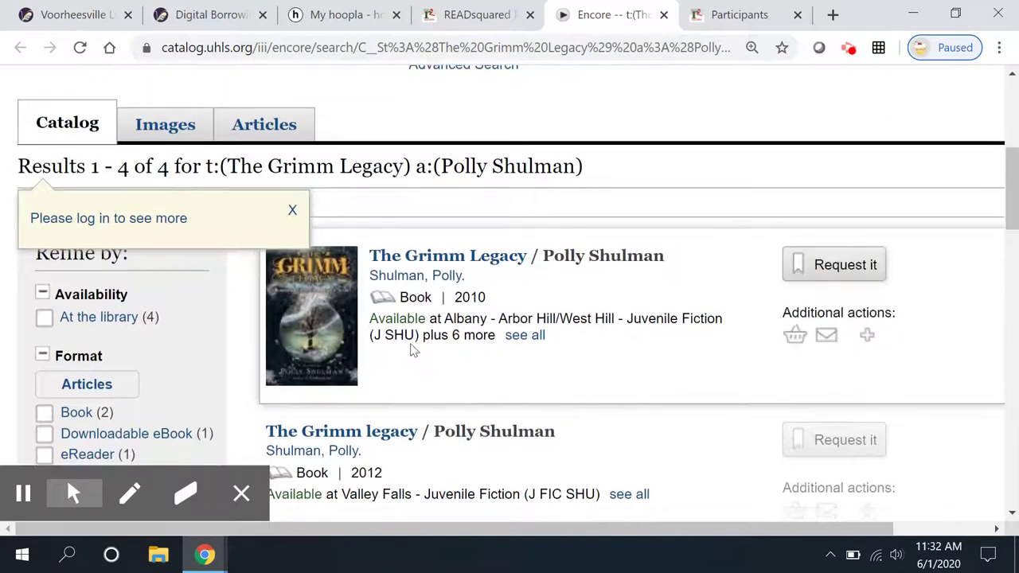
click(421, 259)
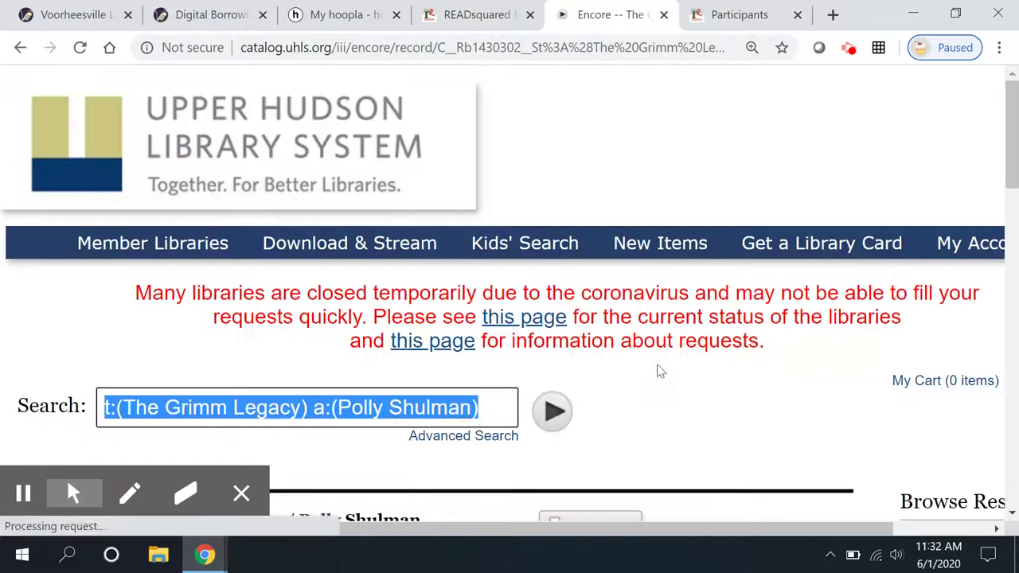
- Read the book's professional reviews under Extras, then close them and return to the top
scroll(657, 371, down, 10)
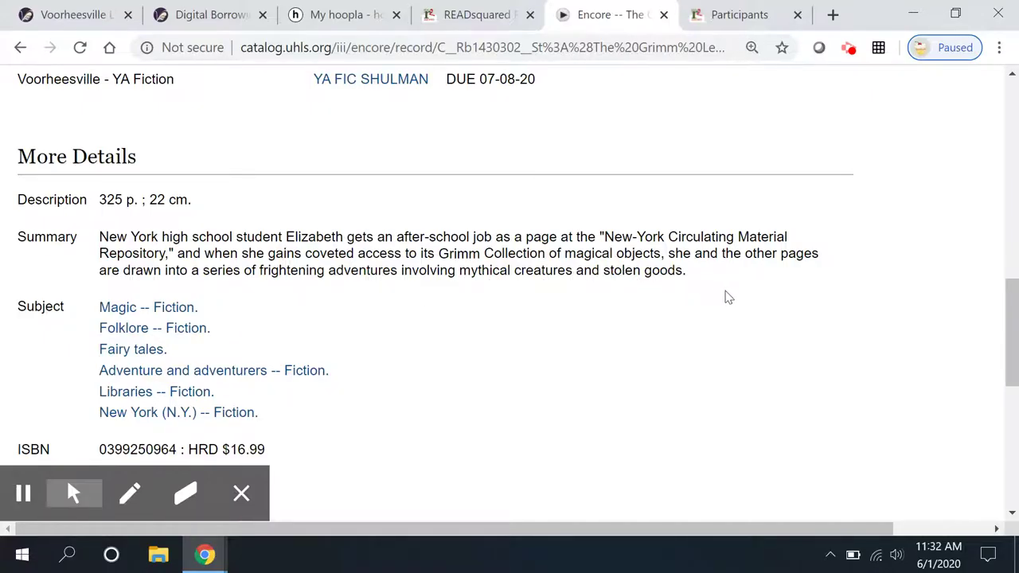
drag(1009, 309, 1015, 422)
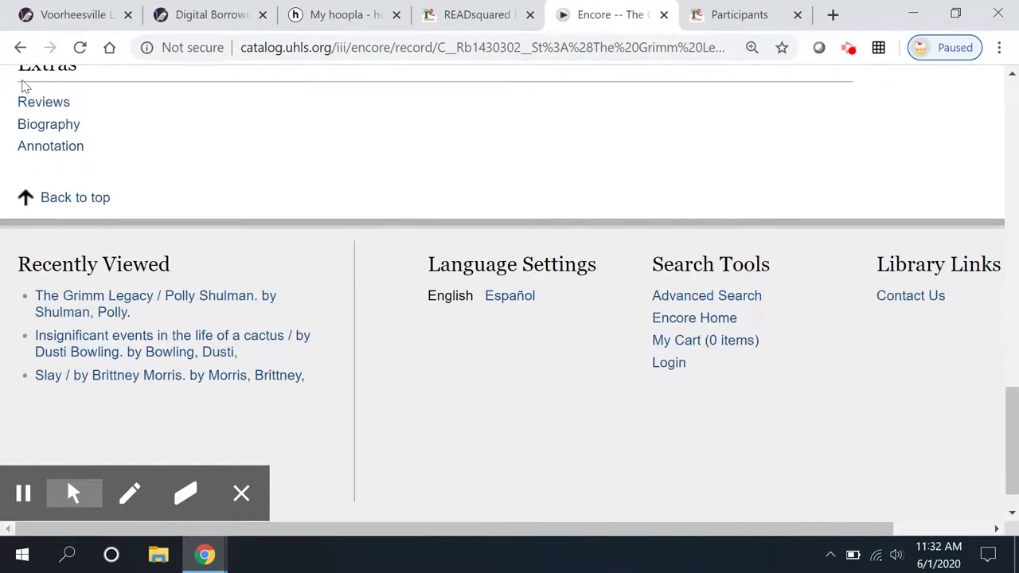
click(38, 102)
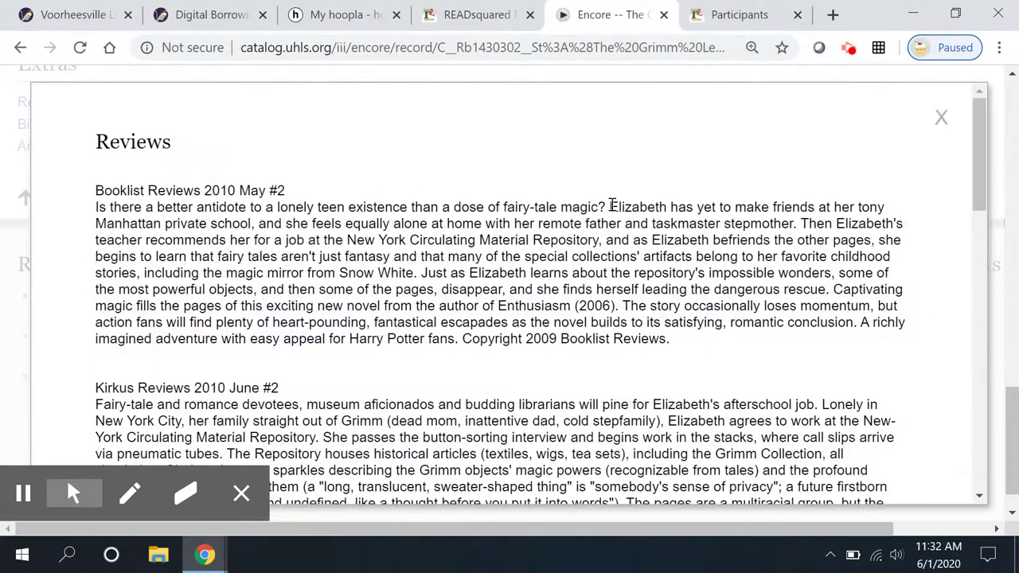
scroll(611, 203, down, 5)
scroll(616, 211, down, 7)
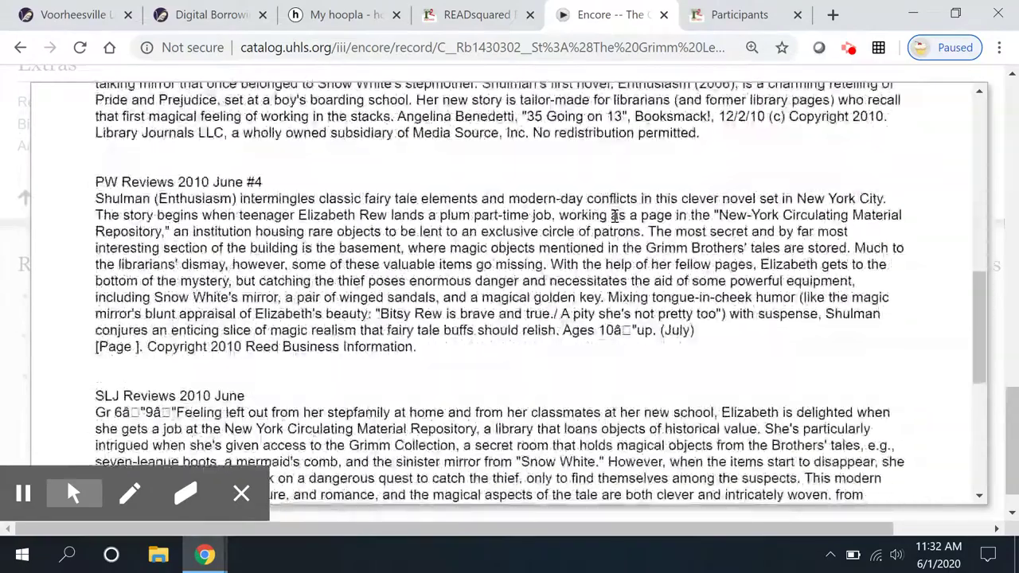
scroll(616, 217, up, 12)
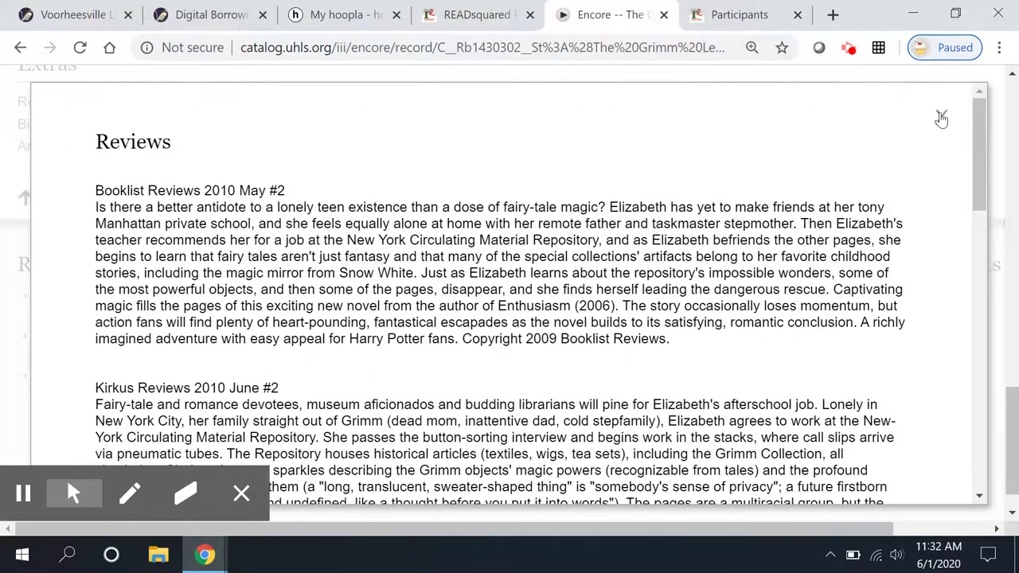
click(941, 117)
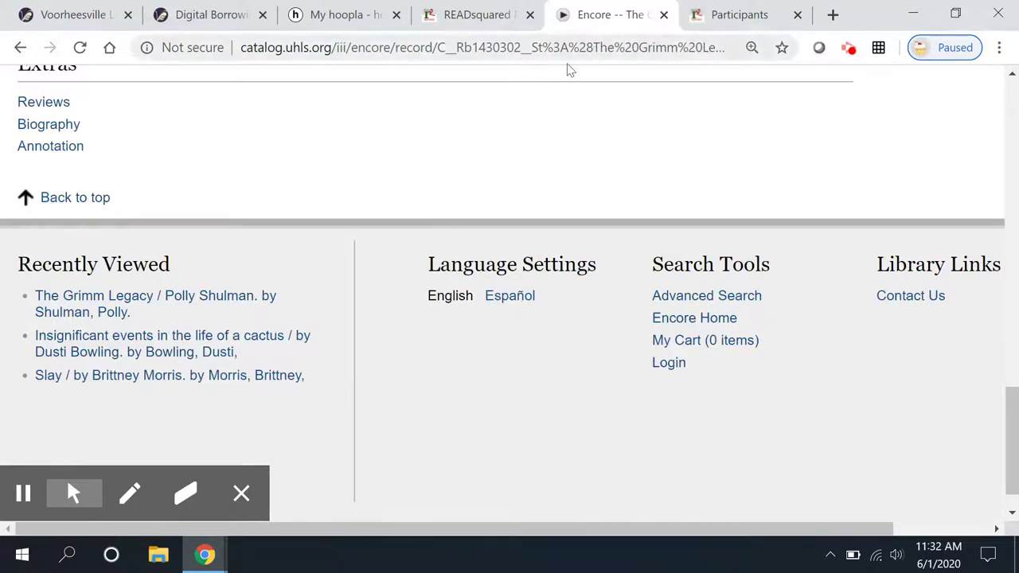
scroll(1011, 408, up, 20)
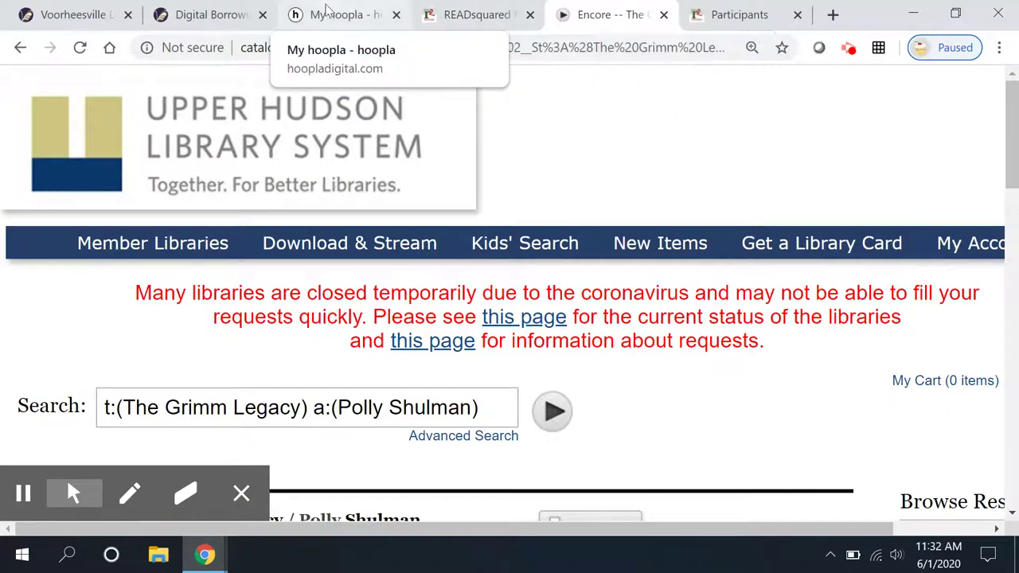
- Back on the READsquared reading list, look up Heartless in the library catalog
click(447, 23)
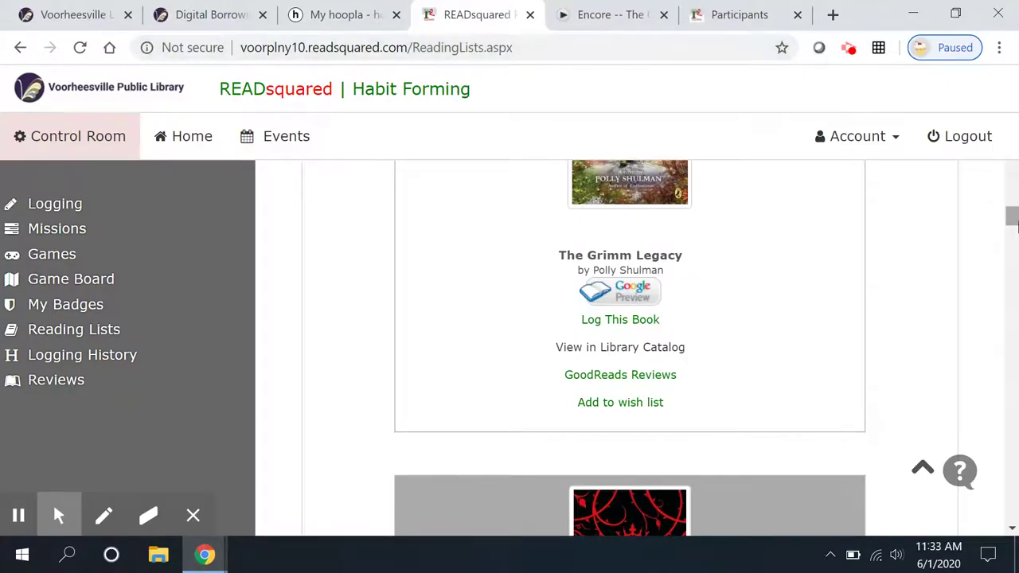
drag(1013, 224, 1005, 228)
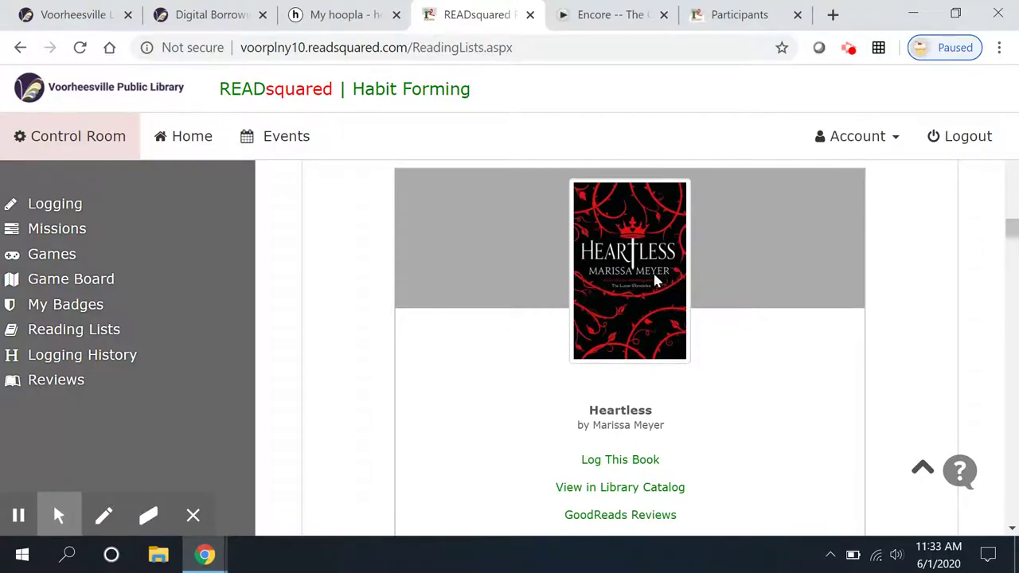
click(647, 482)
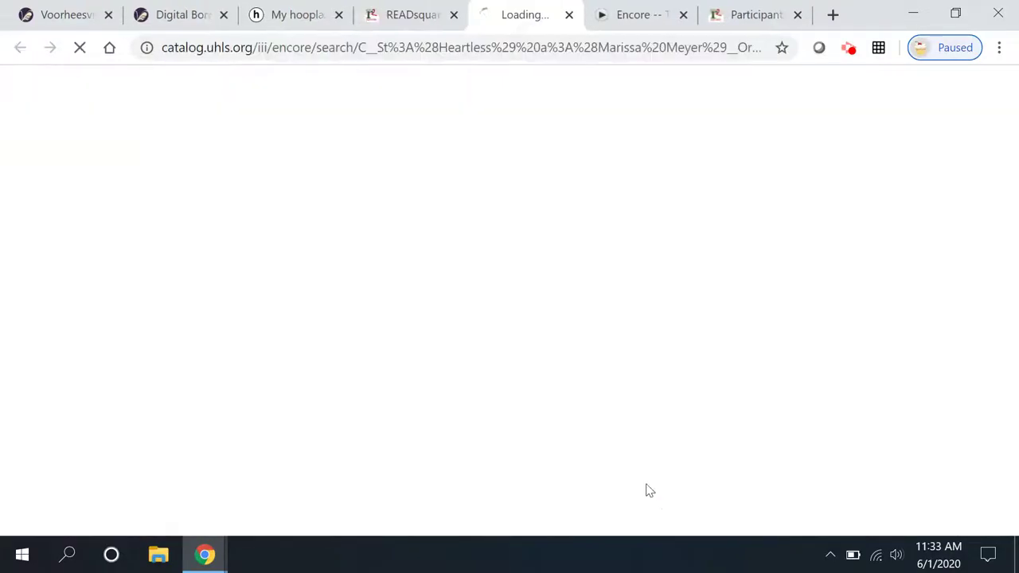
- Browse the 9 Encore results for Heartless, including the 2016 book, eBook and audiobooks
scroll(534, 288, down, 7)
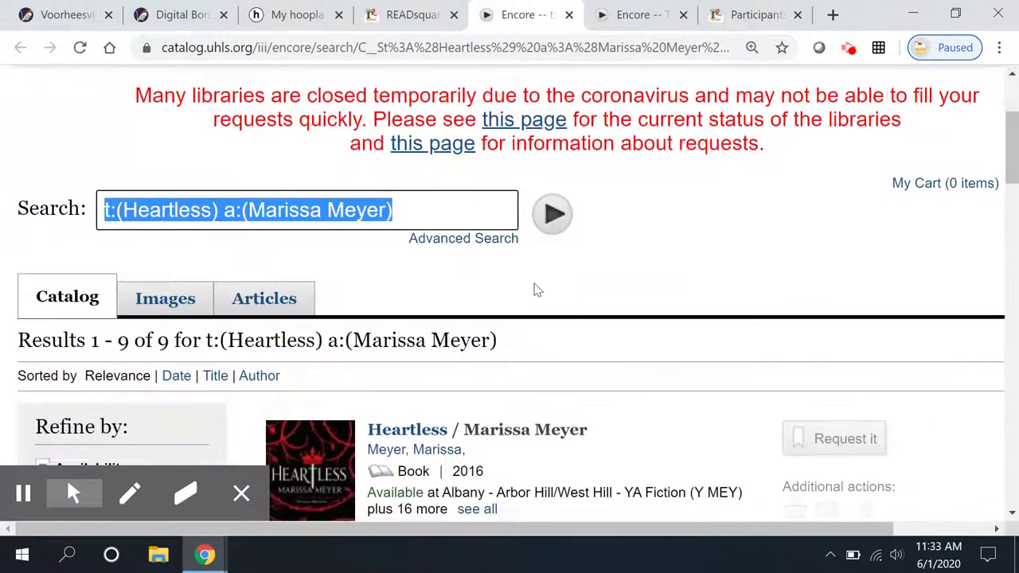
scroll(481, 316, down, 6)
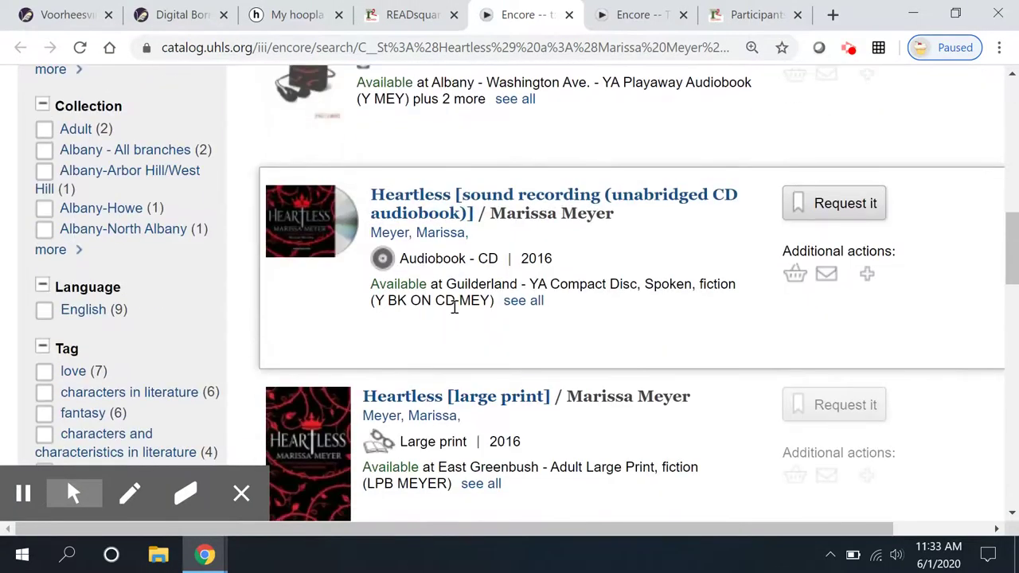
scroll(454, 312, down, 2)
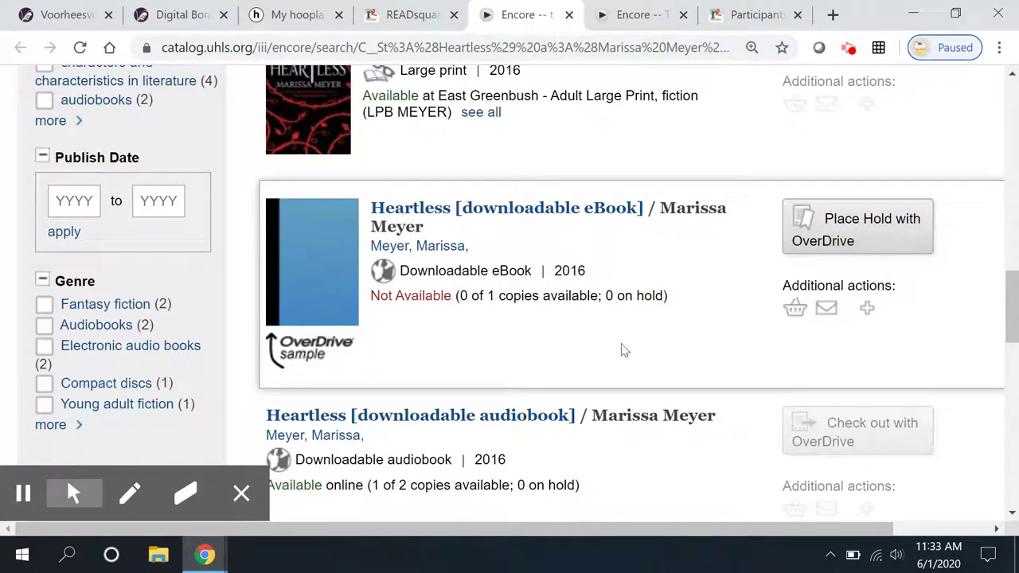
scroll(558, 375, down, 3)
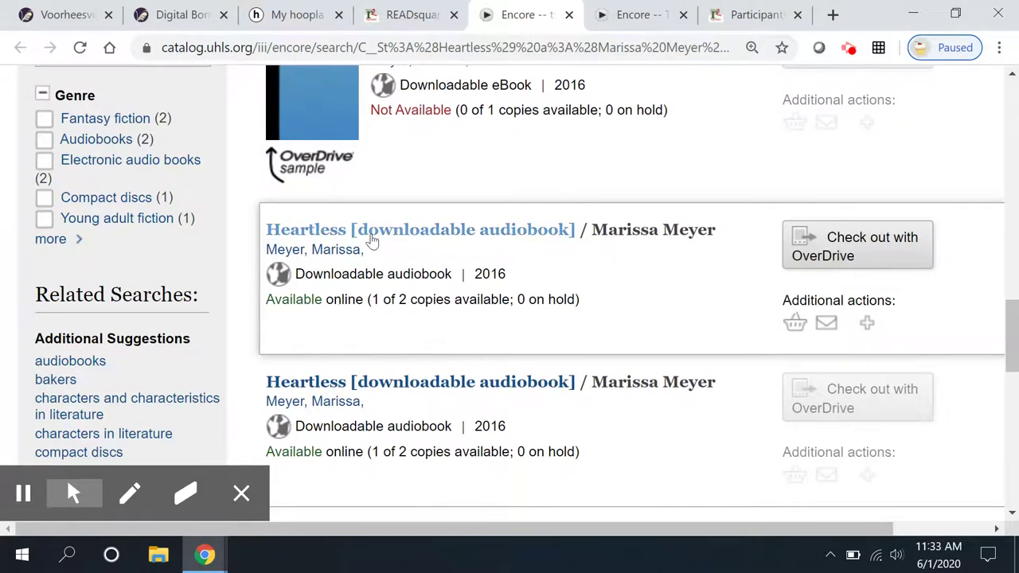
scroll(480, 386, down, 1)
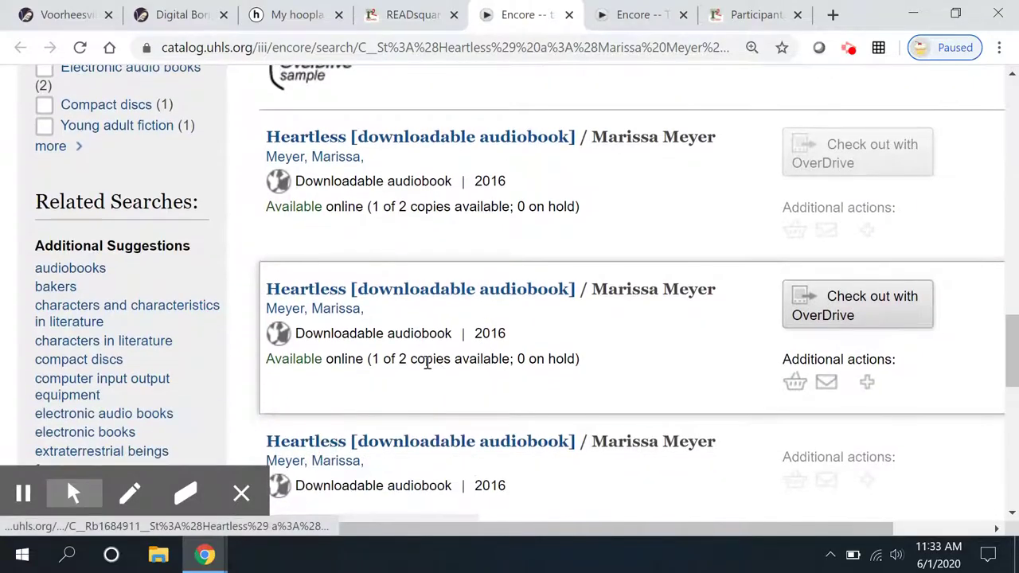
scroll(400, 360, down, 1)
scroll(400, 361, down, 2)
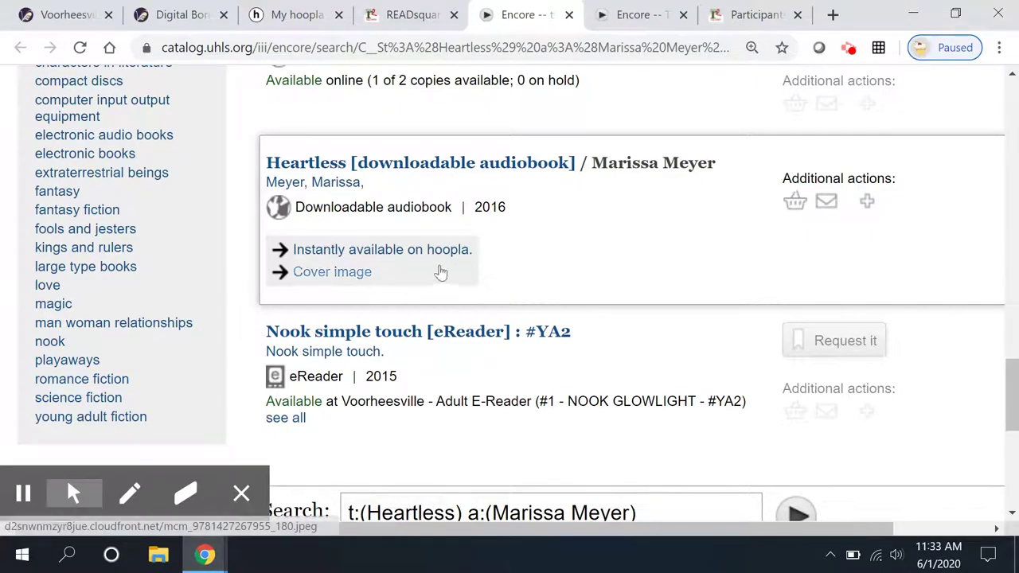
drag(1012, 390, 1012, 88)
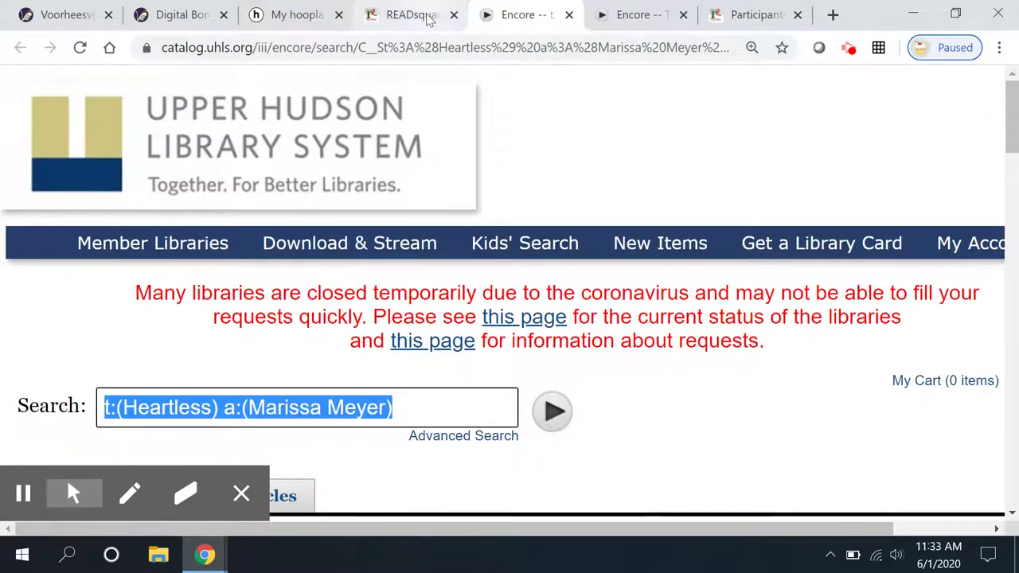
- Review the logged reading history, then look at the book reviews page
click(427, 16)
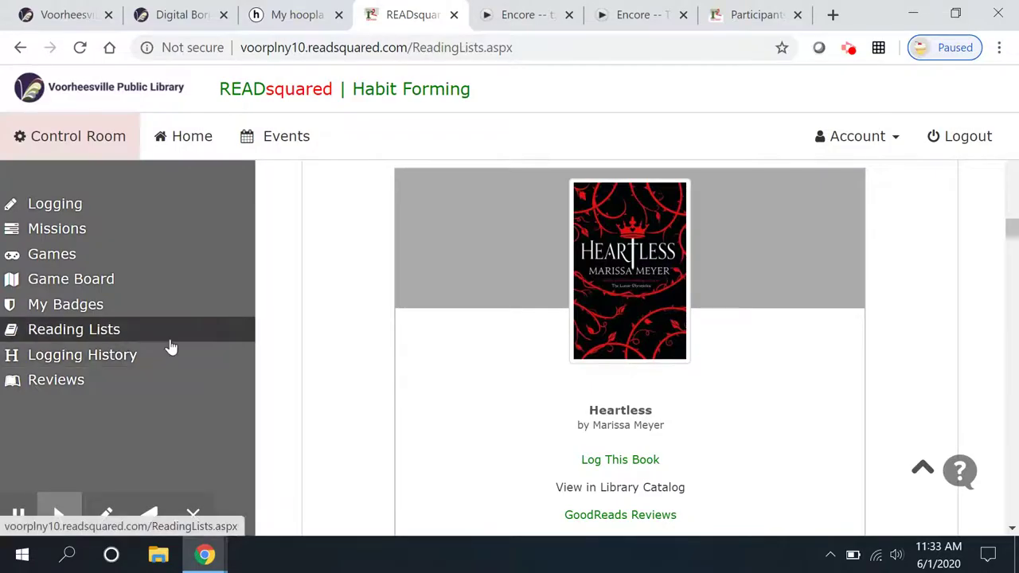
click(76, 357)
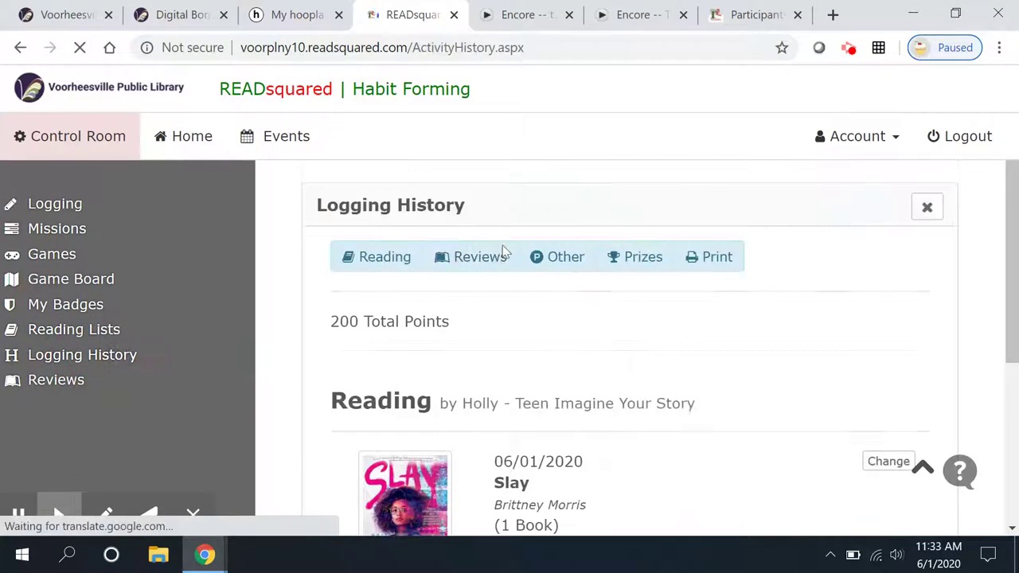
scroll(503, 252, down, 4)
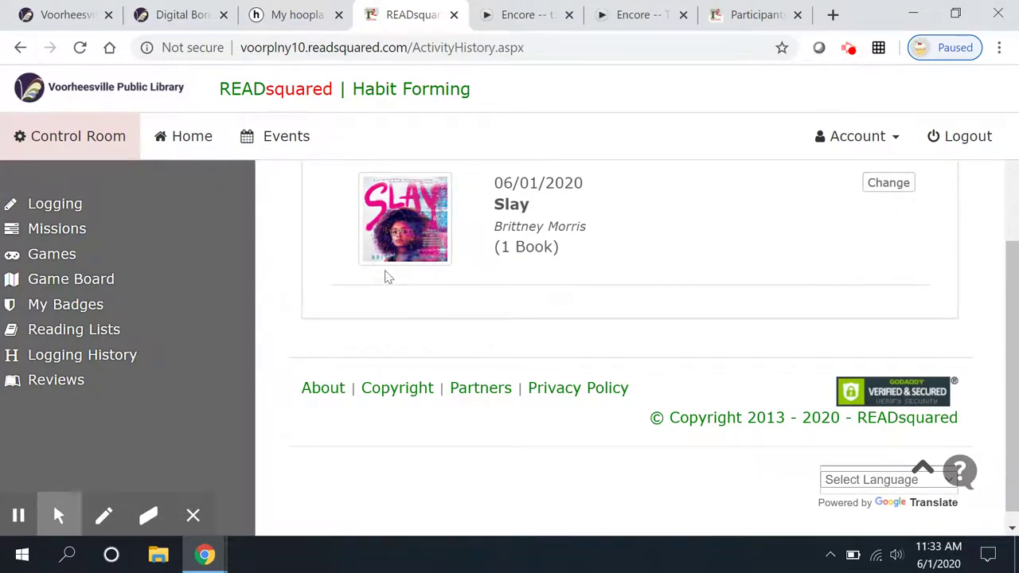
click(87, 382)
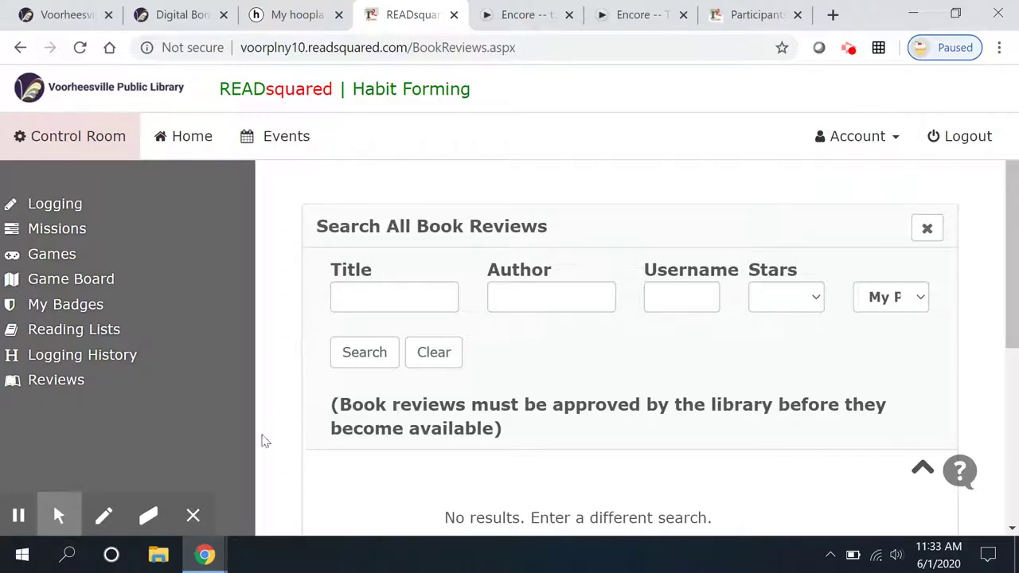
click(193, 515)
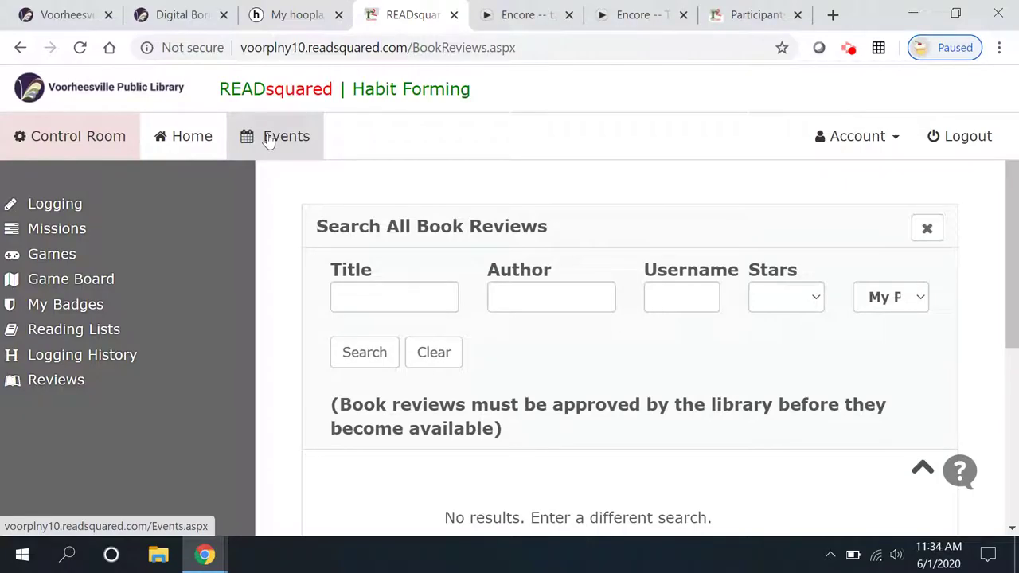
- Browse the June 2020 events calendar, then return to the teen dashboard
click(269, 138)
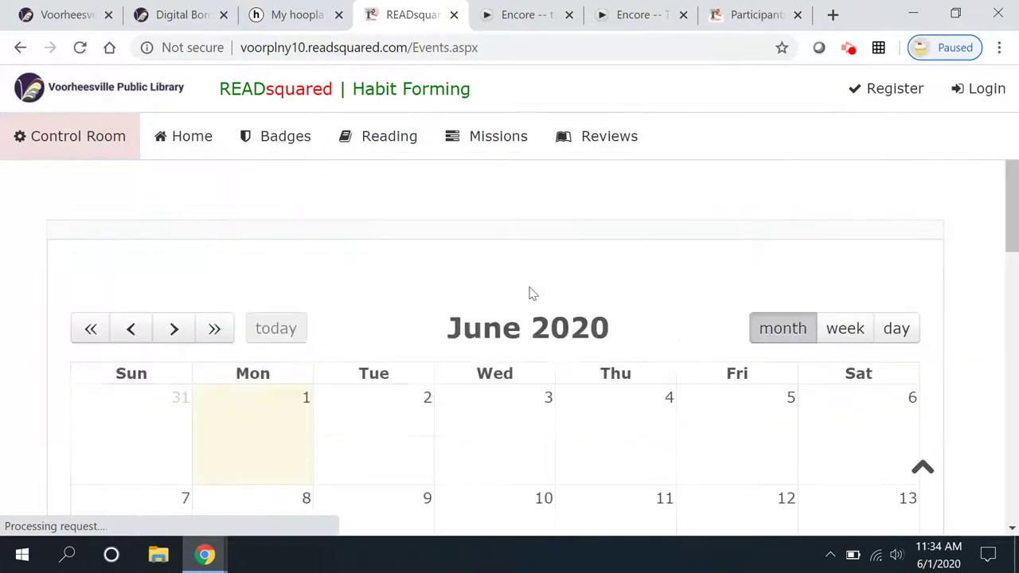
scroll(535, 303, down, 3)
scroll(535, 303, up, 3)
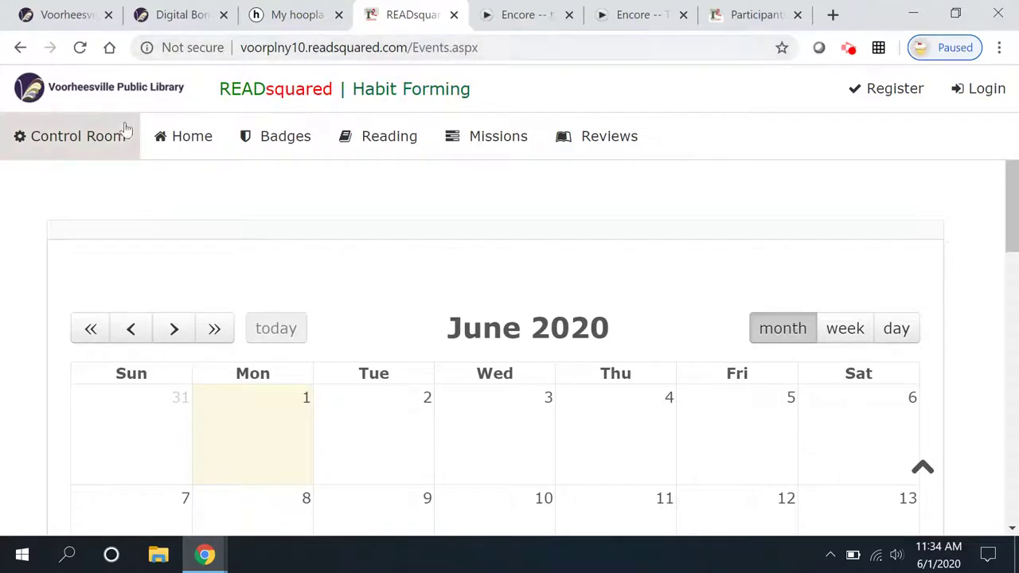
click(177, 134)
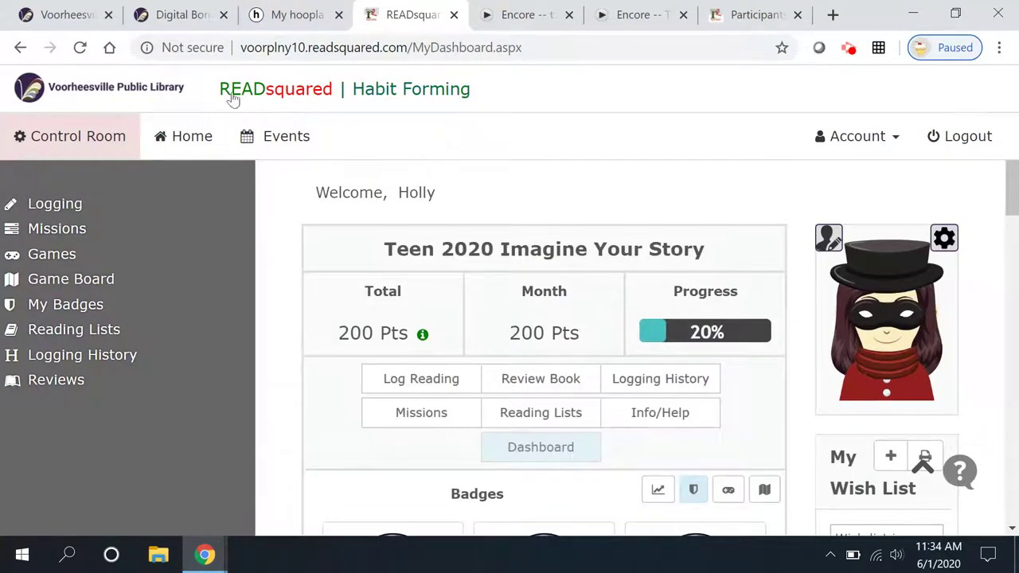
- Open the Voorheesville library's Event Calendar in month view, showing June 2020 events like Tween Book Bunch
click(76, 16)
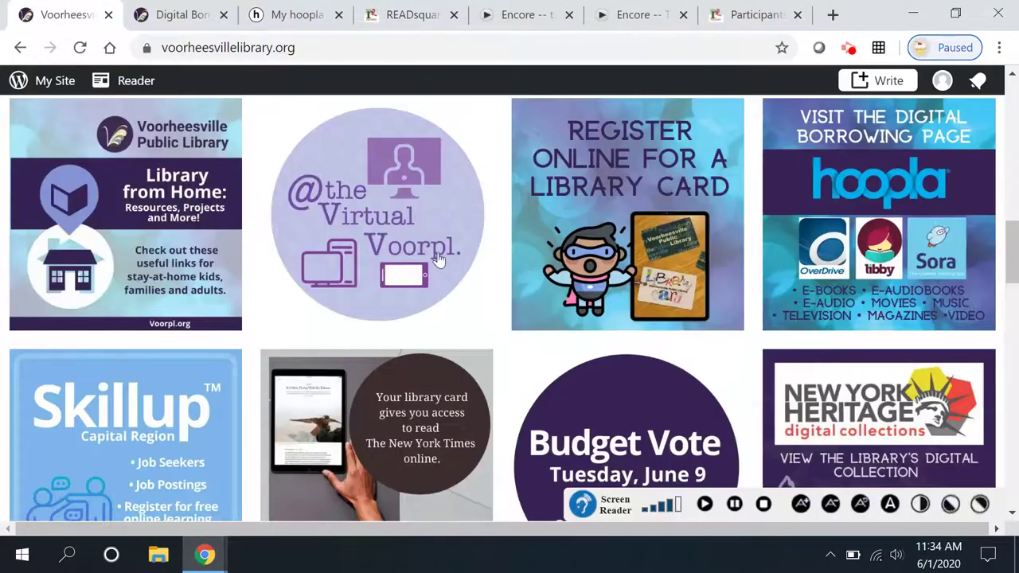
scroll(437, 260, up, 7)
scroll(438, 260, up, 5)
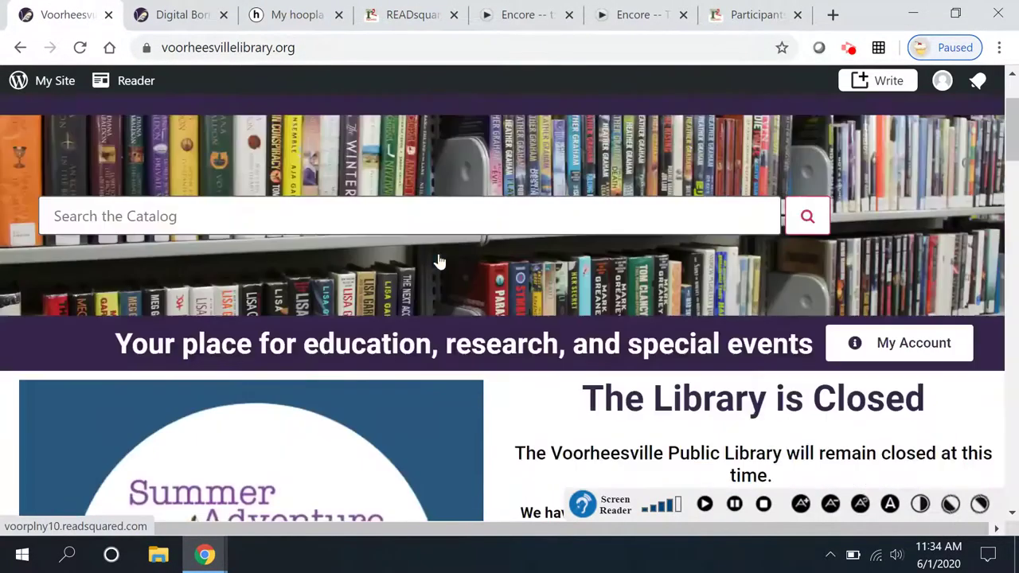
click(501, 213)
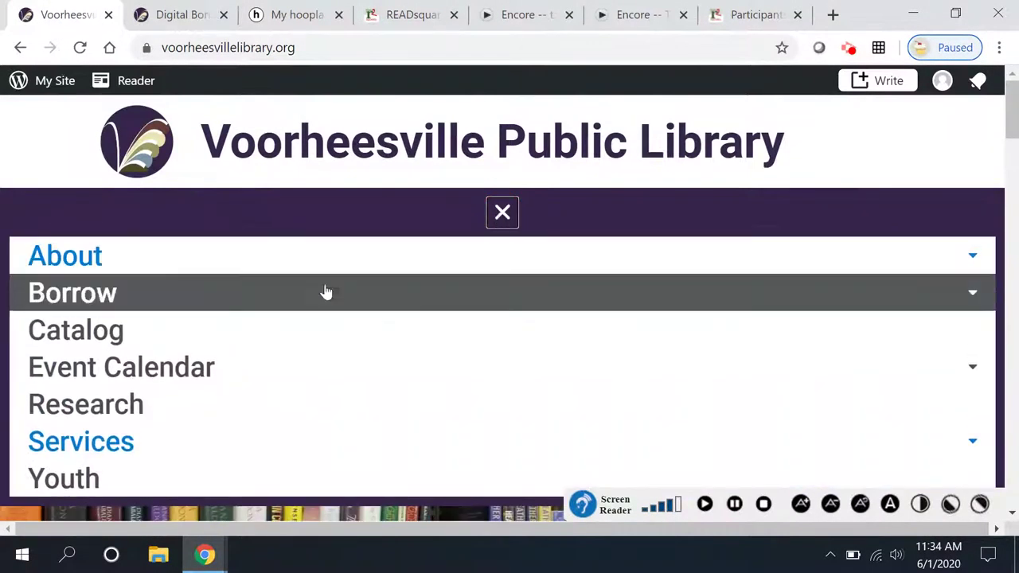
click(242, 371)
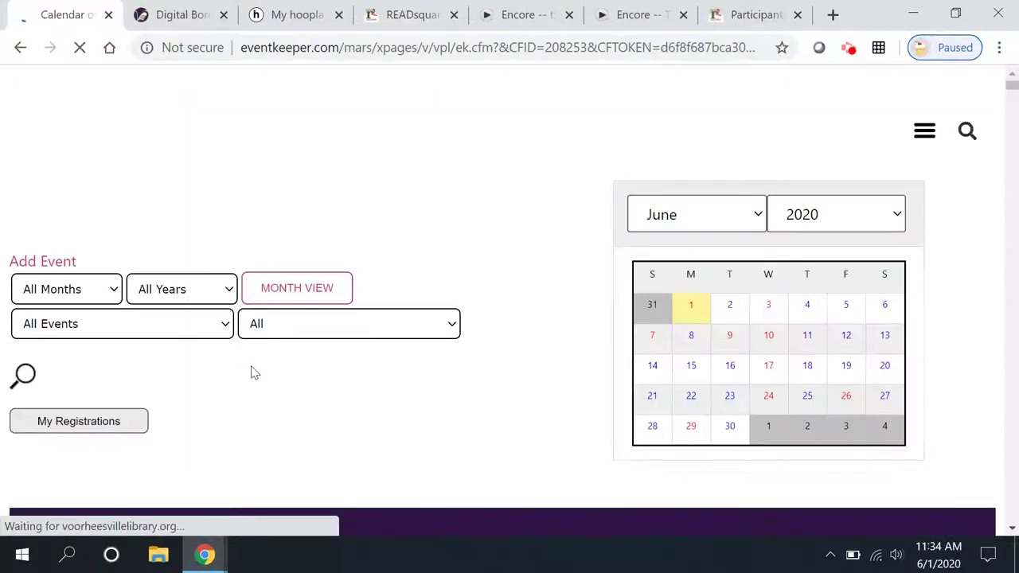
click(336, 288)
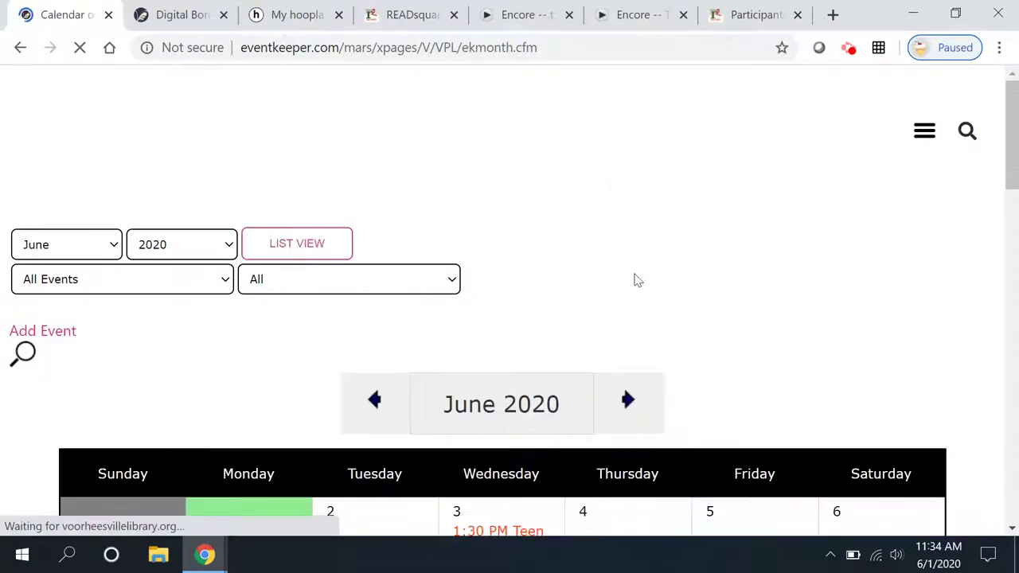
scroll(684, 290, down, 3)
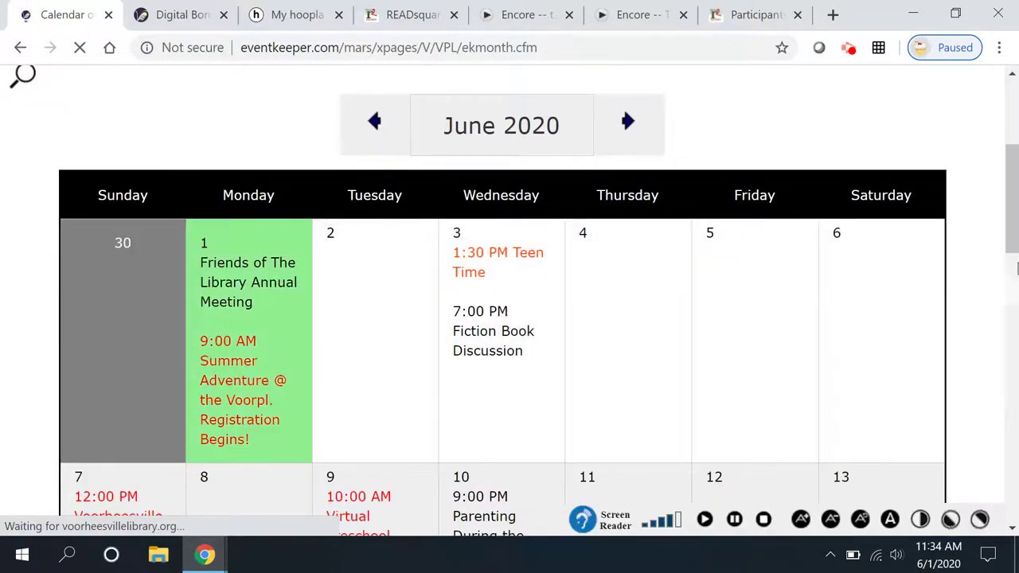
scroll(991, 280, down, 5)
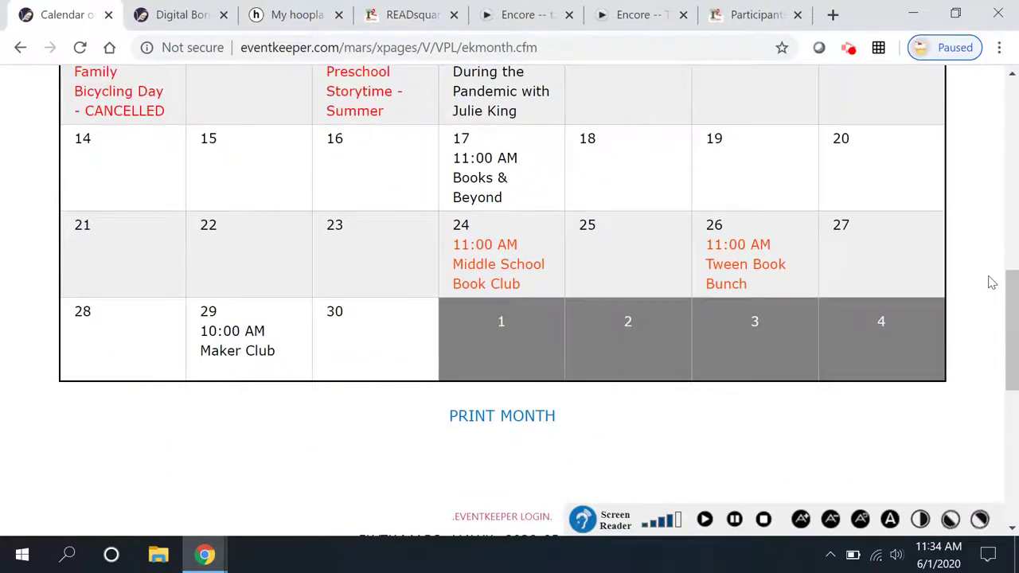
- Open and read the June 24, 11:00 AM Middle School Book Club: The Grimm Legacy event details
click(475, 257)
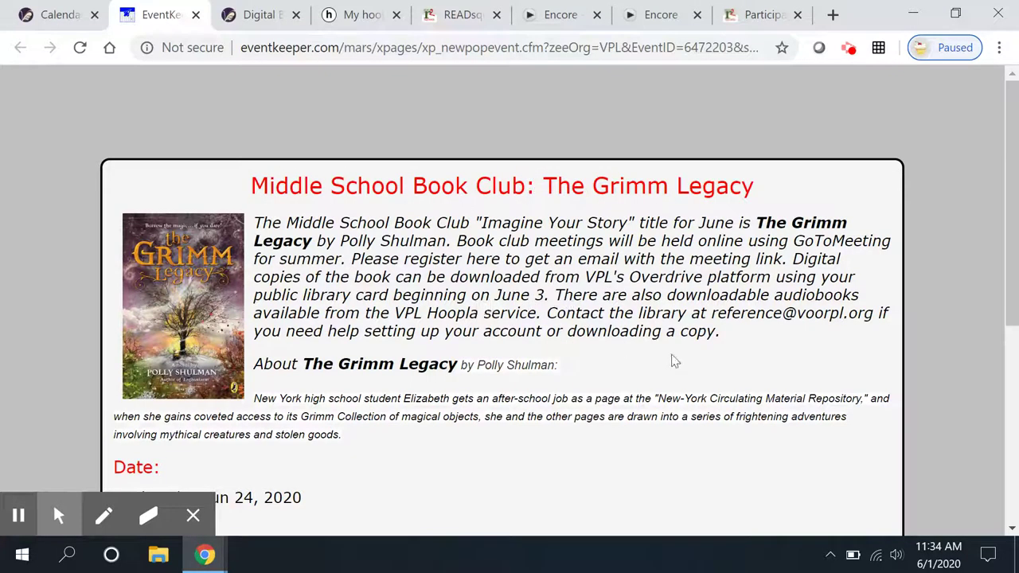
scroll(636, 351, down, 5)
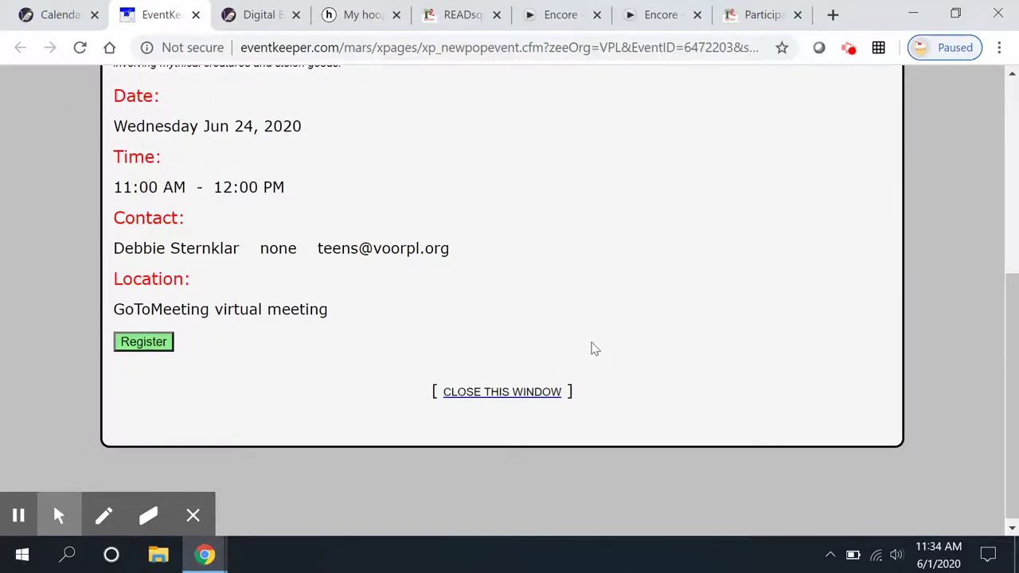
scroll(593, 348, up, 3)
scroll(627, 364, up, 3)
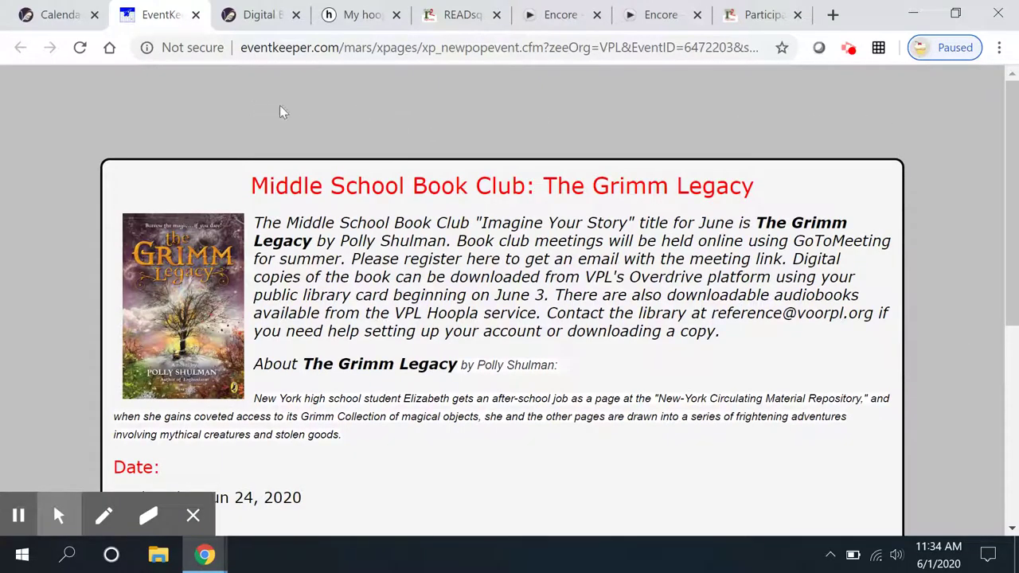
scroll(372, 117, down, 1)
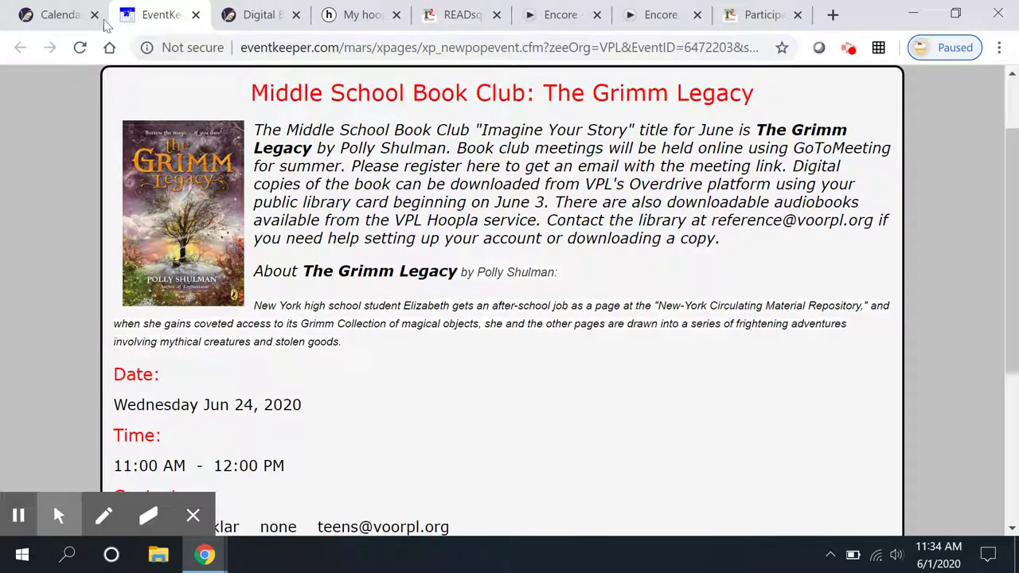
- Return to the June 2020 month calendar and scroll back to its top
click(60, 21)
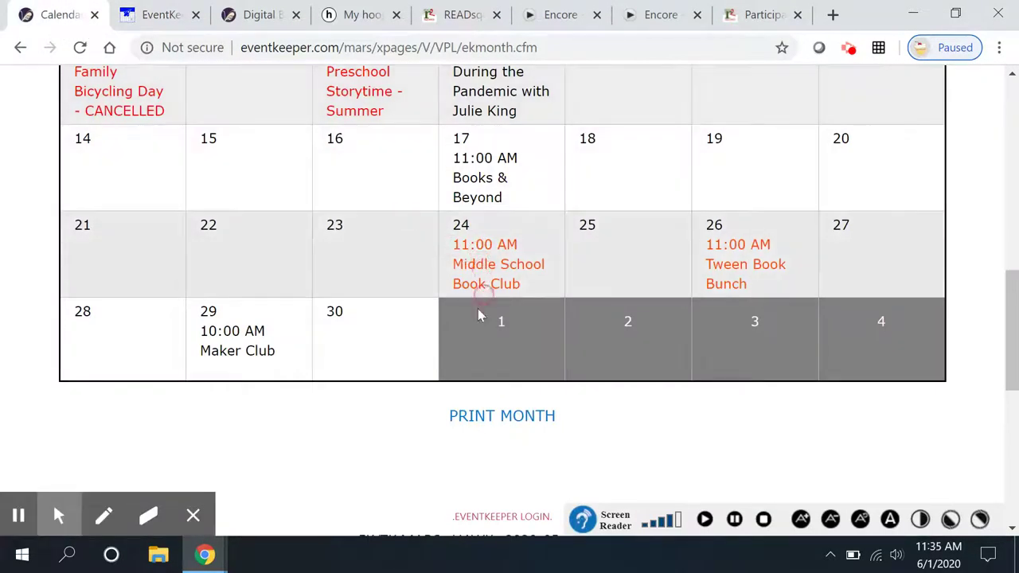
scroll(461, 338, up, 1)
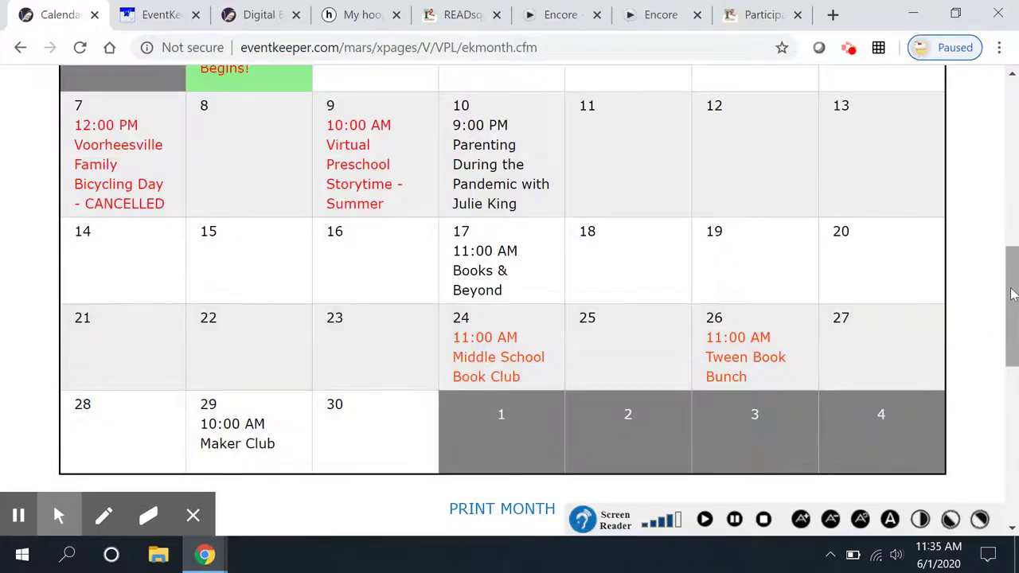
scroll(989, 296, up, 1)
scroll(989, 298, up, 2)
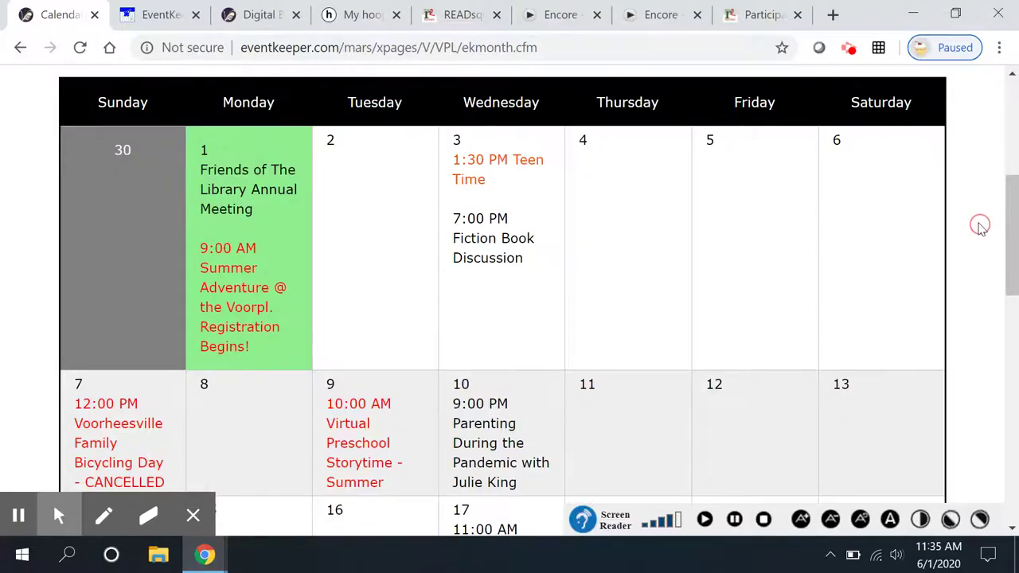
scroll(982, 227, up, 1)
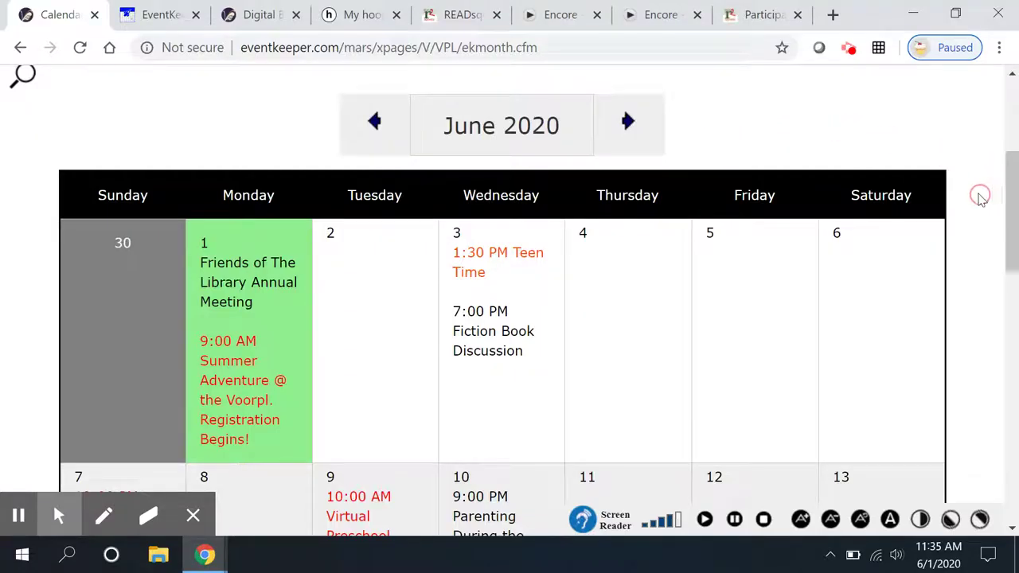
scroll(1008, 201, up, 4)
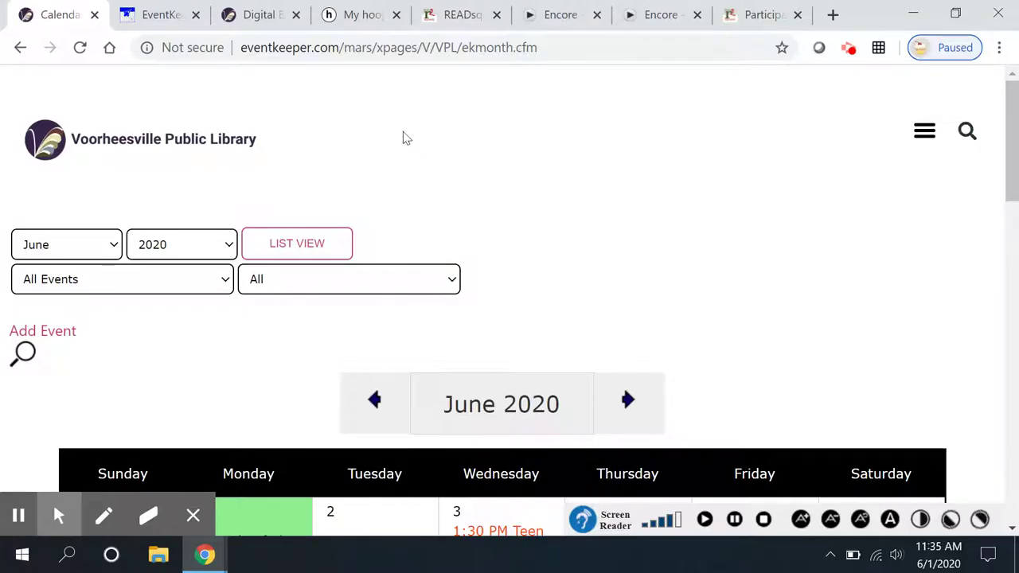
- On the READsquared dashboard, scroll through the badges to the unearned Teen Levels 3–10 and Teen Certificate
click(450, 24)
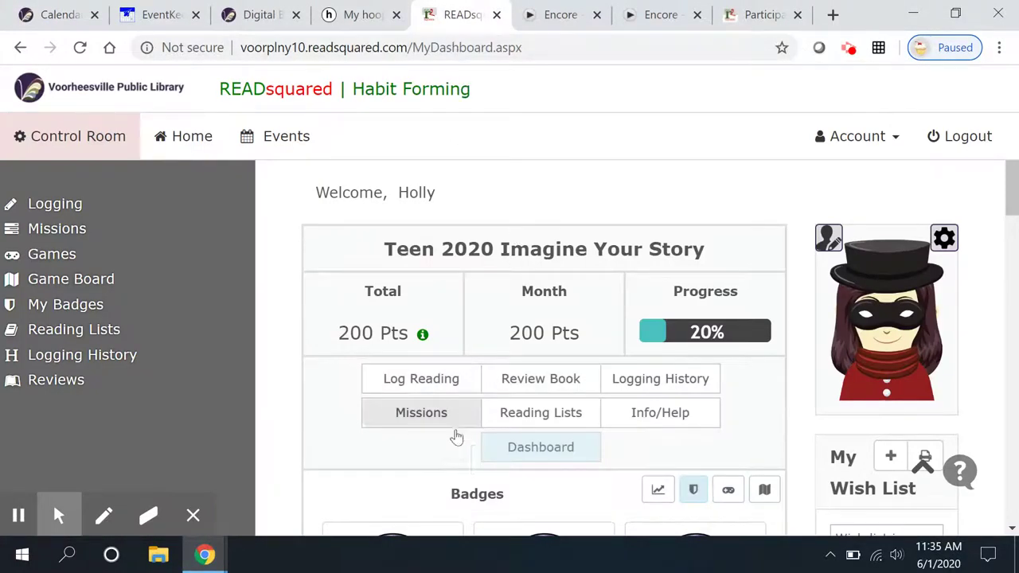
scroll(407, 462, down, 3)
scroll(406, 473, down, 5)
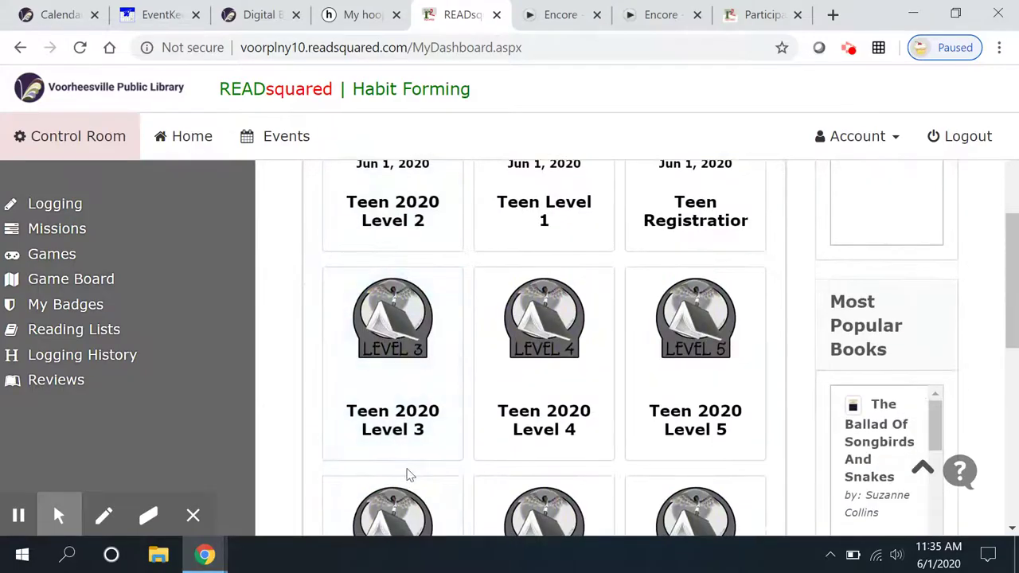
scroll(350, 476, down, 1)
scroll(343, 482, down, 1)
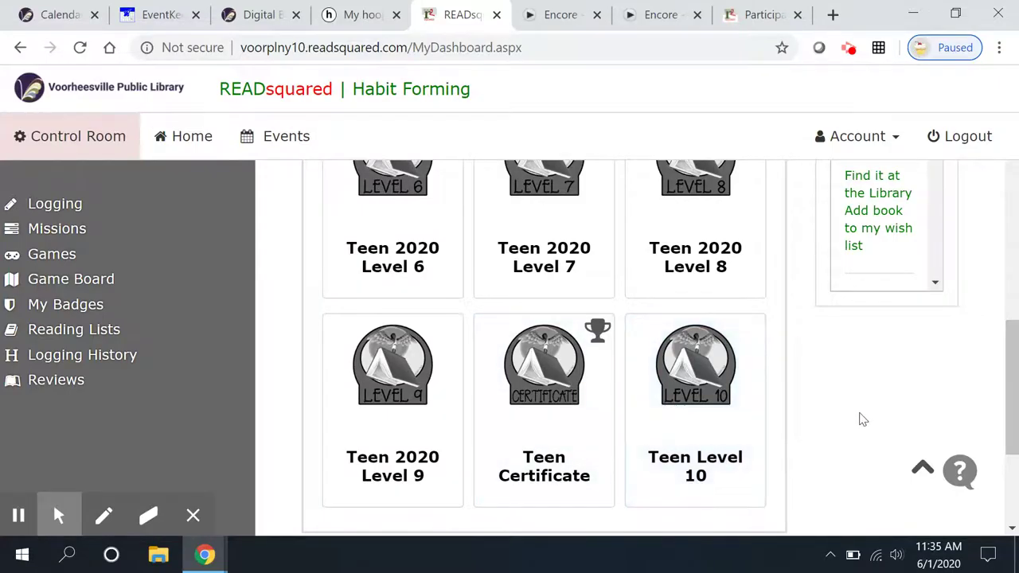
scroll(860, 426, up, 2)
scroll(971, 318, up, 5)
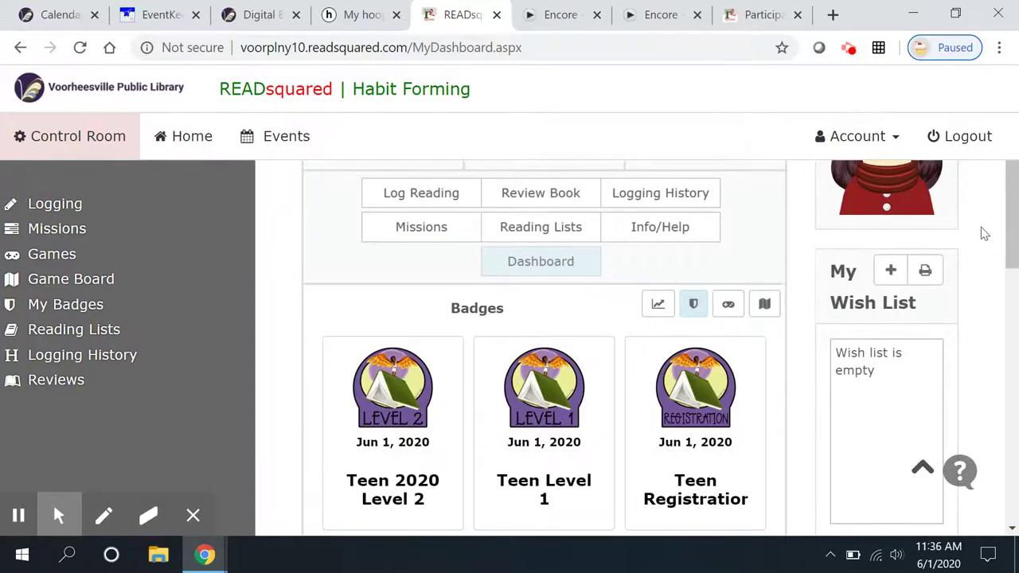
scroll(985, 233, up, 2)
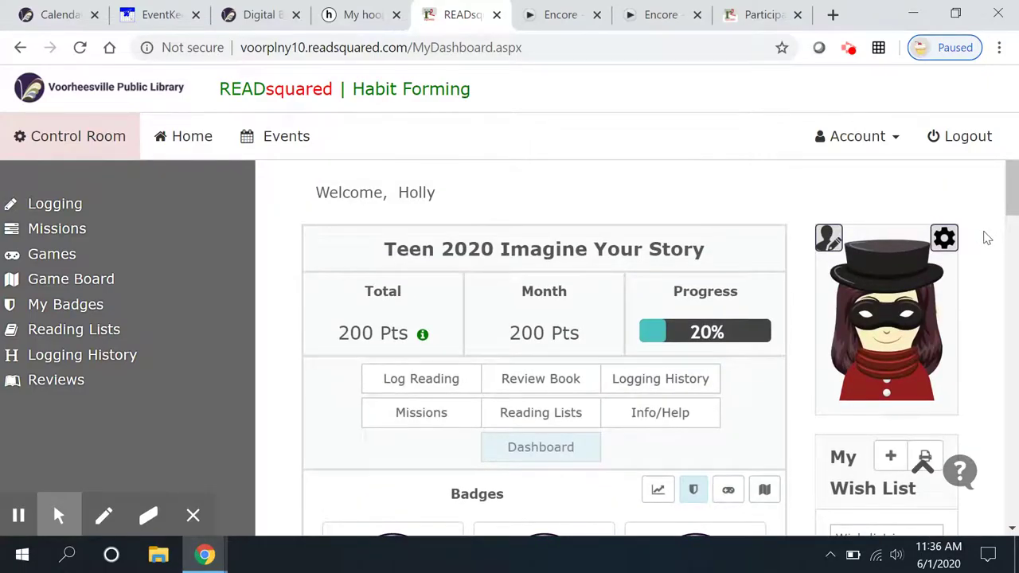